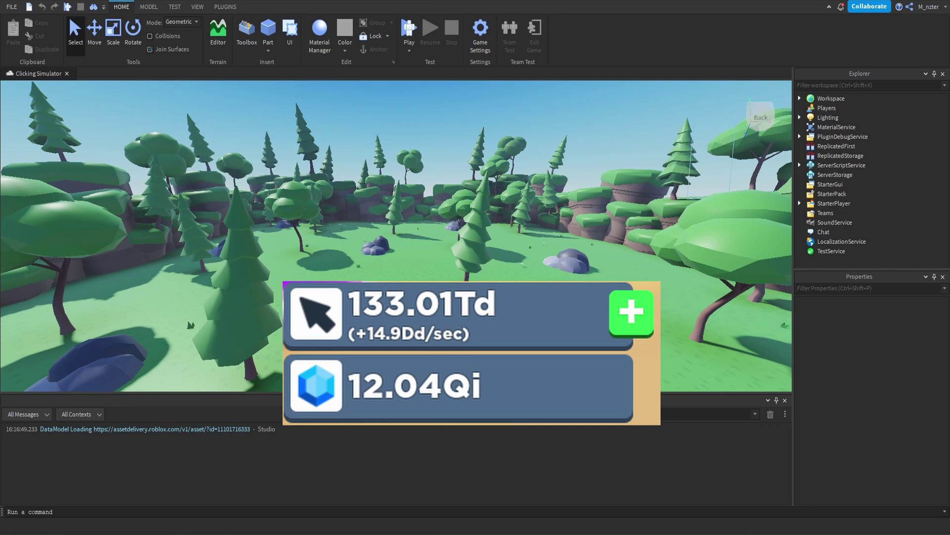
Insert a ScreenGui into StarterGui
{"action": "left_click", "coordinate": [849, 185]}
{"action": "key", "text": "ctrl+i"}
{"action": "type", "text": "Scr"}
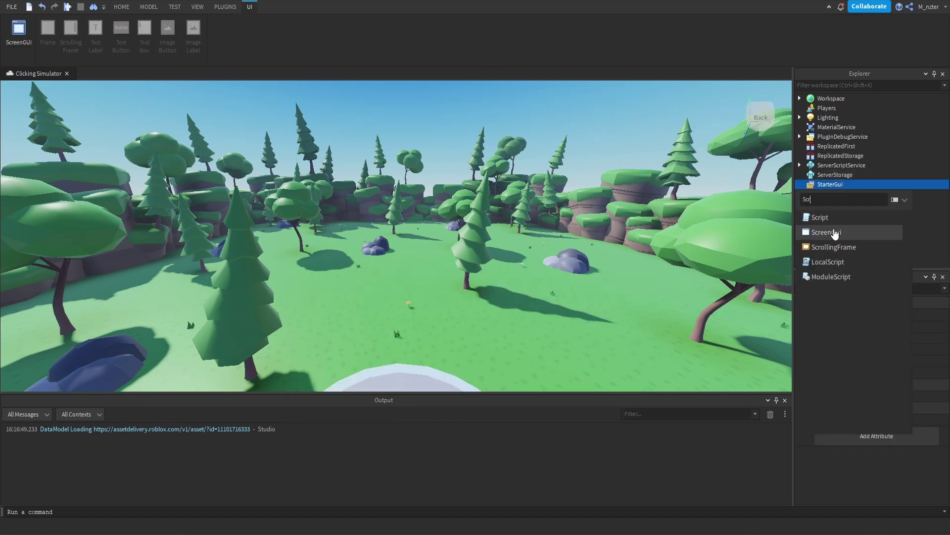
{"action": "type", "text": "e"}
{"action": "left_click", "coordinate": [835, 218]}
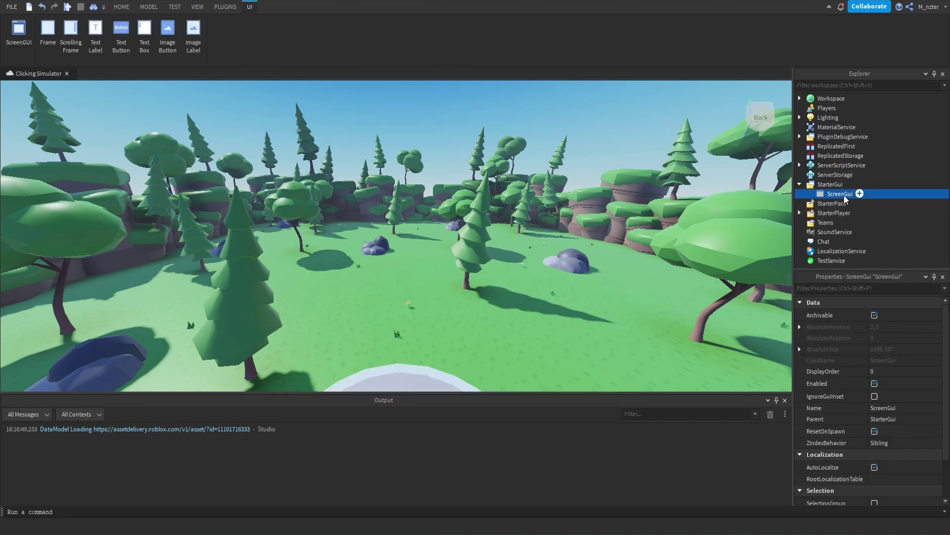
Turn off ResetOnSpawn and set ZIndexBehavior to Global for the ScreenGui
{"action": "left_click", "coordinate": [875, 431]}
{"action": "left_click", "coordinate": [888, 442]}
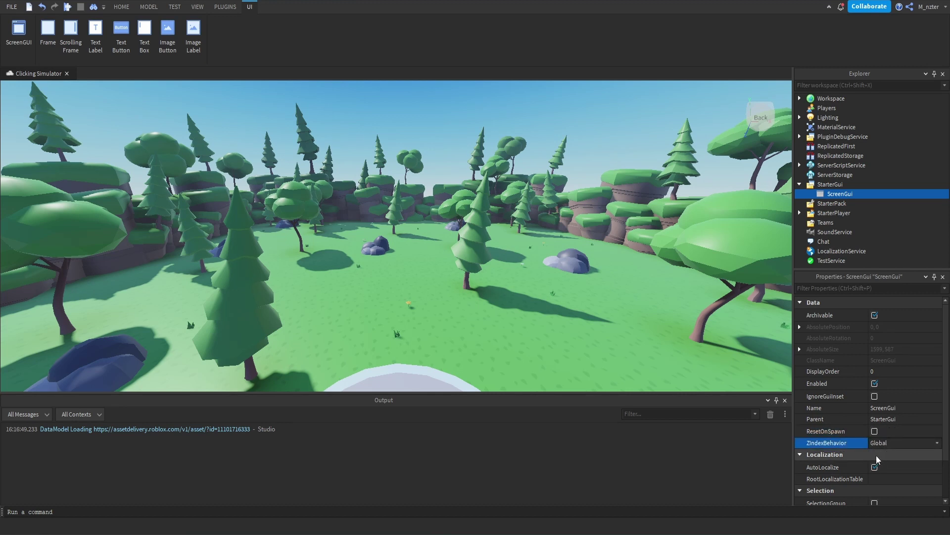
{"action": "left_click", "coordinate": [878, 453]}
Rename the ScreenGui to Currency
{"action": "double_click", "coordinate": [838, 193]}
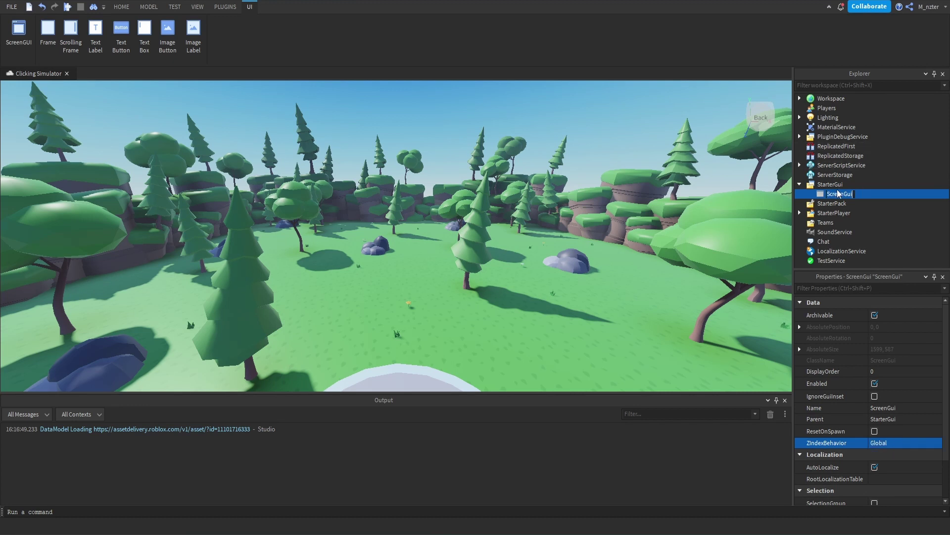
{"action": "type", "text": "Currency"}
{"action": "key", "text": "Return"}
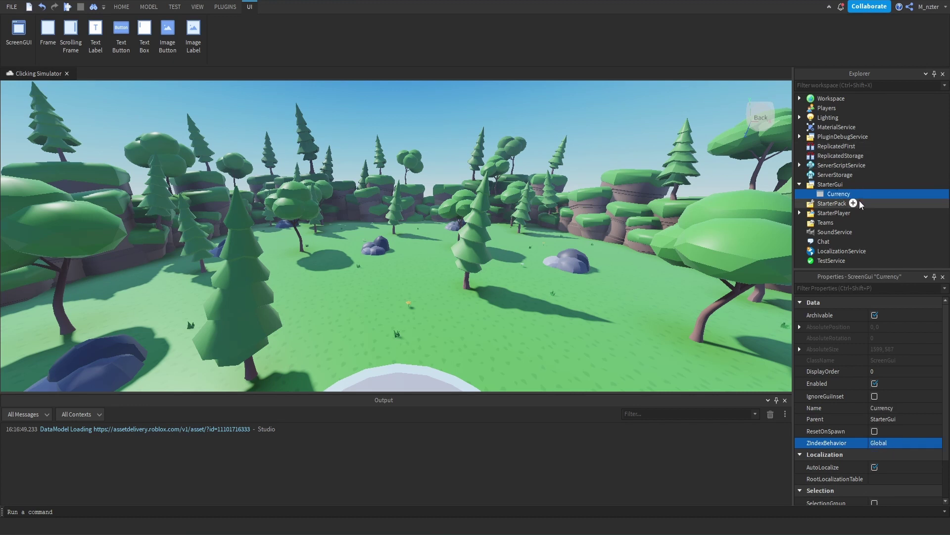
Insert a Frame into the Currency ScreenGui and set its Size to {0.1, 0},{0.1, 0}
{"action": "left_click", "coordinate": [856, 194]}
{"action": "type", "text": "fr"}
{"action": "left_click", "coordinate": [848, 229]}
{"action": "left_click", "coordinate": [858, 287]}
{"action": "type", "text": "size"}
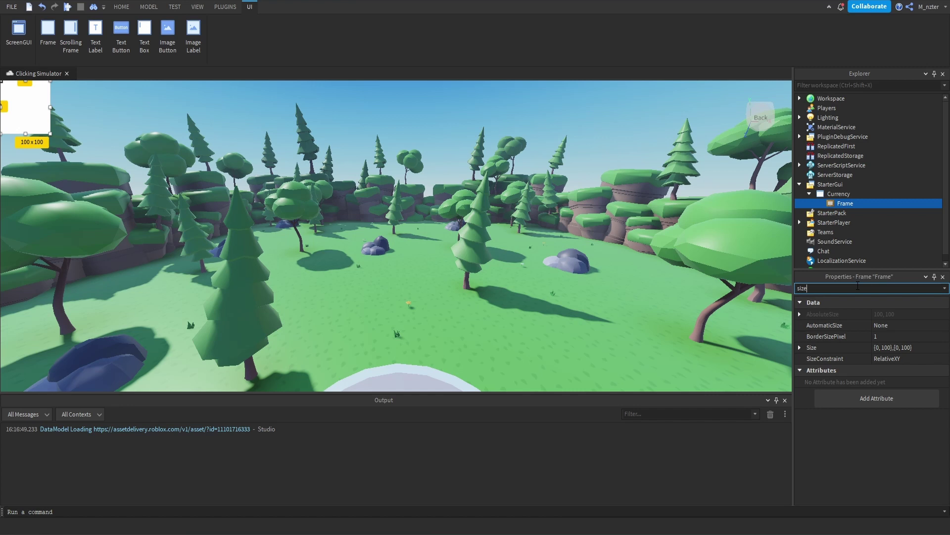
{"action": "left_click", "coordinate": [895, 347]}
{"action": "type", "text": "."}
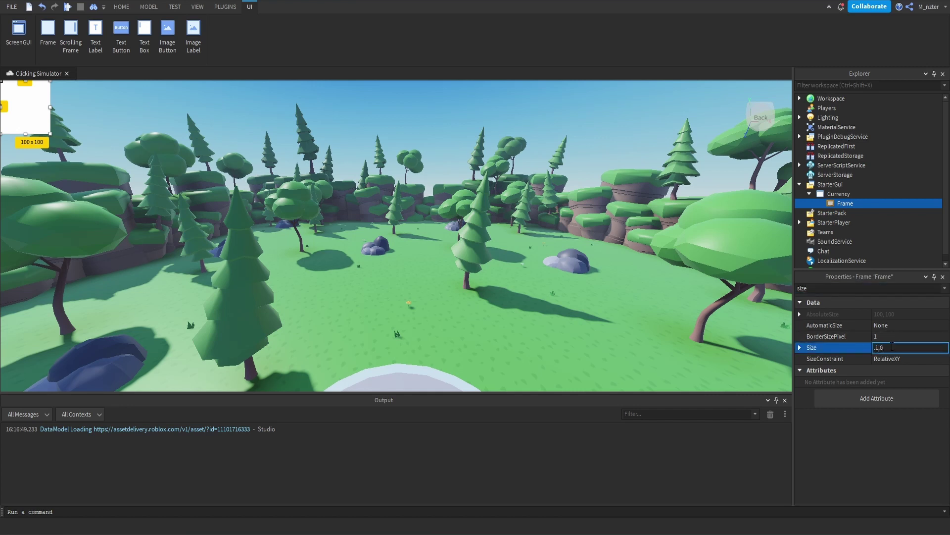
{"action": "type", "text": "1, 0},{0.1"}
{"action": "key", "text": "Return"}
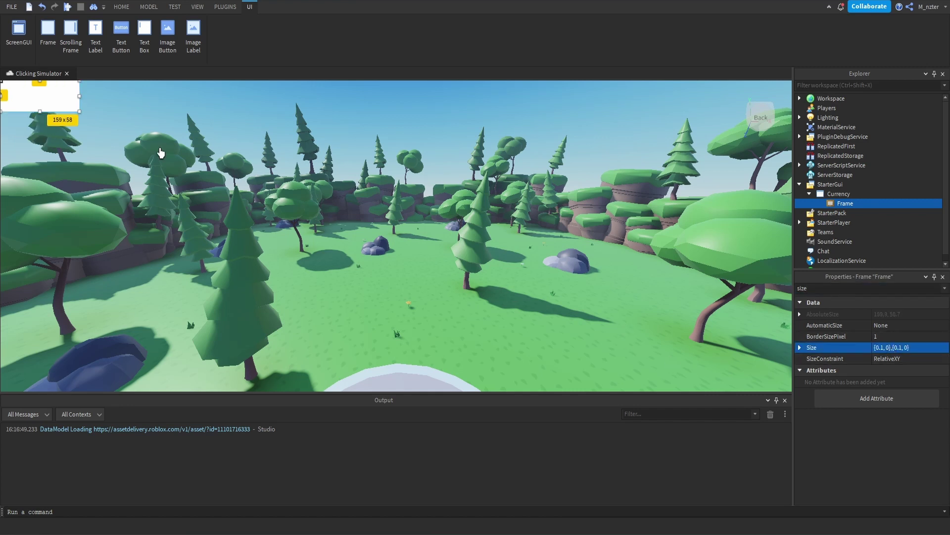
{"action": "left_click", "coordinate": [175, 7]}
{"action": "left_click", "coordinate": [194, 31]}
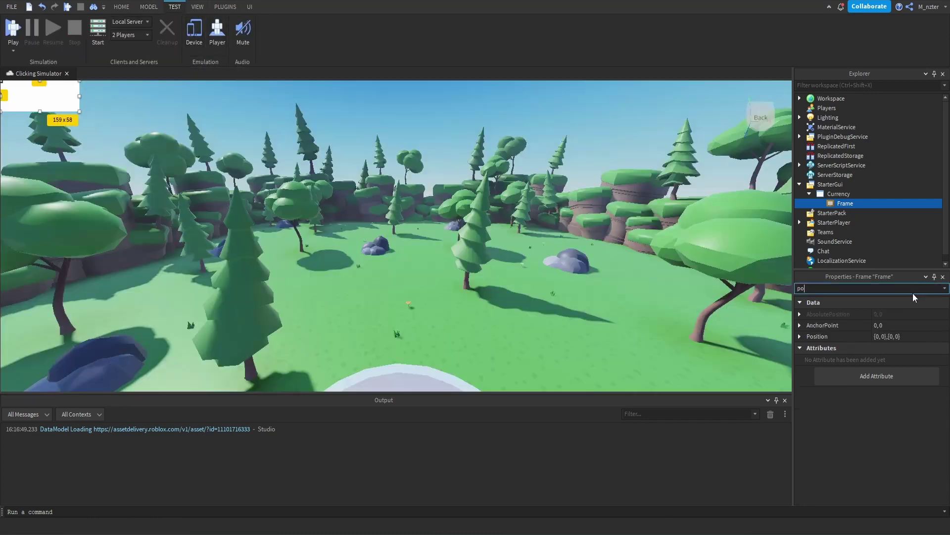
Centre the Frame vertically at the screen edge by setting AnchorPoint to 0, 0.5 and Position to {0, 0},{0.5, 0}
{"action": "left_click", "coordinate": [922, 326]}
{"action": "left_click", "coordinate": [922, 325]}
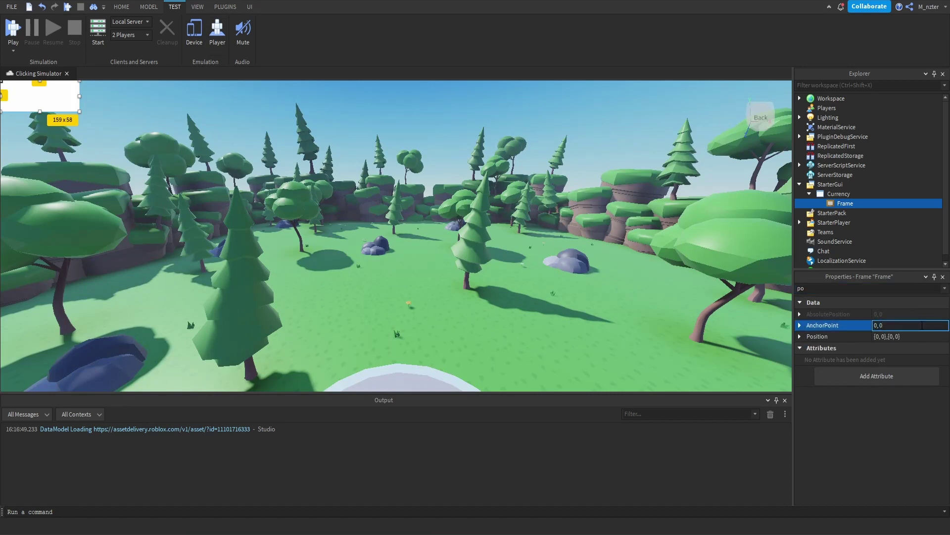
{"action": "type", "text": ".5"}
{"action": "key", "text": "Return"}
{"action": "left_click", "coordinate": [899, 337]}
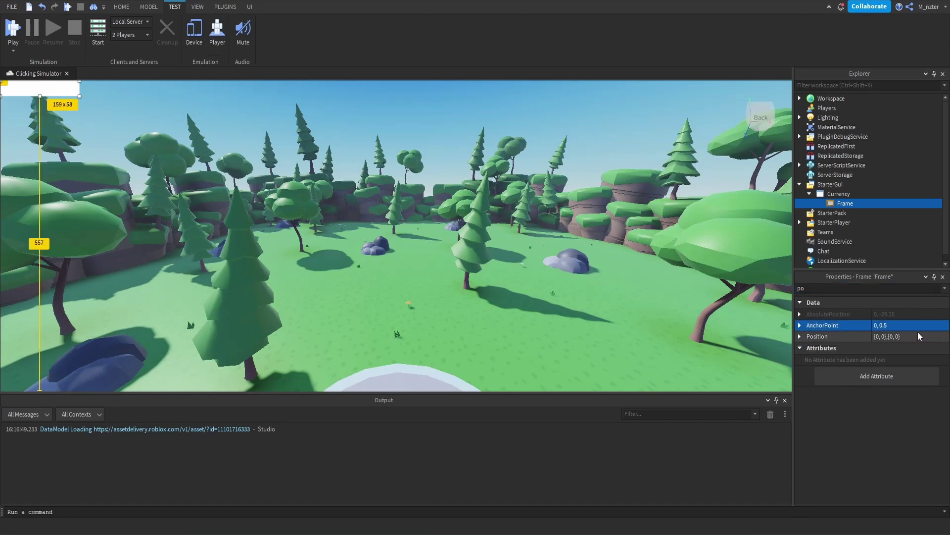
{"action": "left_click", "coordinate": [899, 337]}
{"action": "key", "text": "BackSpace"}
{"action": "type", "text": ".5"}
{"action": "key", "text": "Return"}
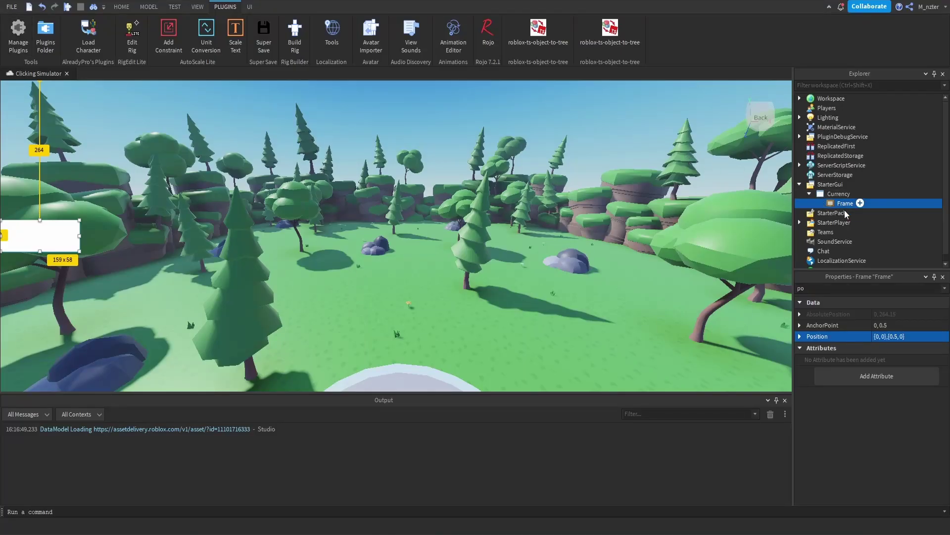
Add a UIAspectRatioConstraint to the Frame with the AutoScale Lite plugin
{"action": "left_click", "coordinate": [177, 30]}
{"action": "left_click", "coordinate": [820, 204]}
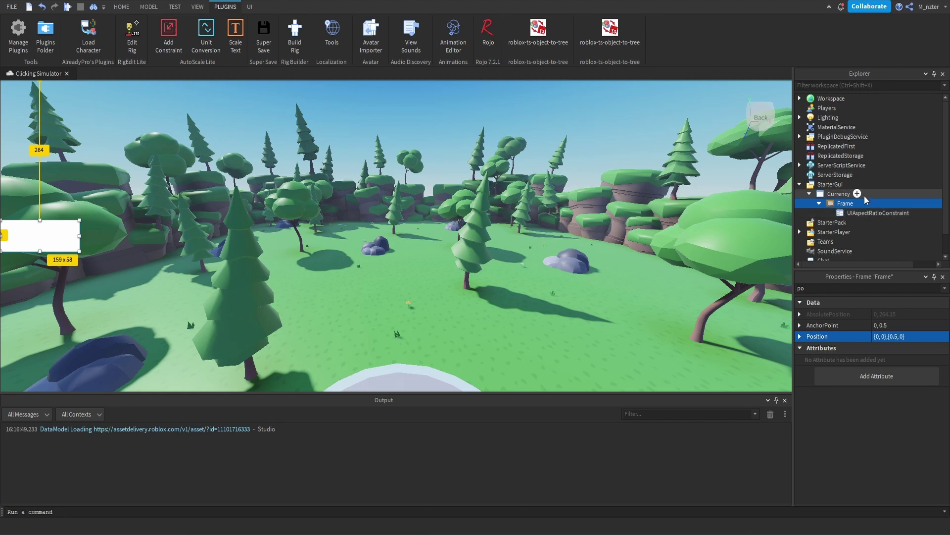
Insert a child Frame inside the Currency Frame and rename it Clicks
{"action": "left_click", "coordinate": [860, 203]}
{"action": "type", "text": "fr"}
{"action": "left_click", "coordinate": [847, 237]}
{"action": "double_click", "coordinate": [856, 223]}
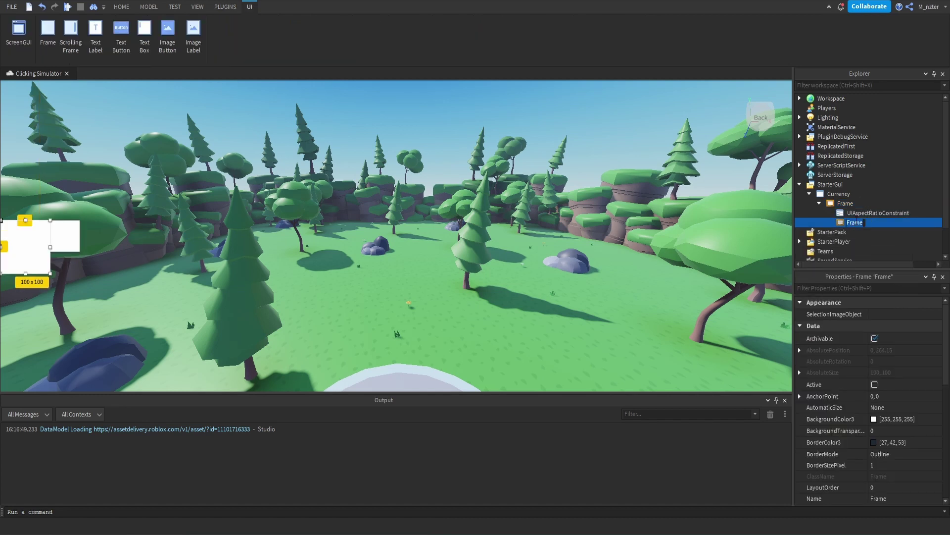
{"action": "type", "text": "Clicks"}
{"action": "key", "text": "Return"}
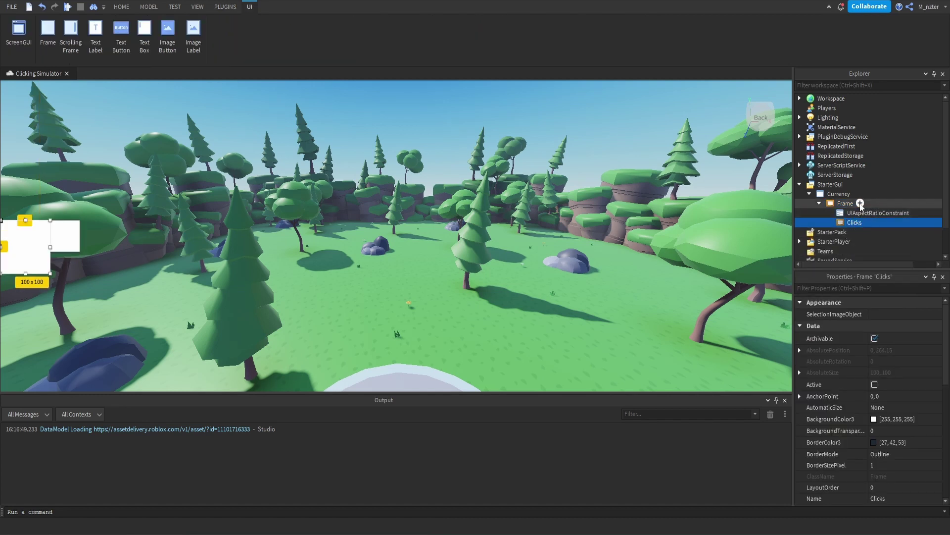
Insert a UIGridLayout into the parent Frame alongside Clicks
{"action": "left_click", "coordinate": [859, 203]}
{"action": "type", "text": "uigr"}
{"action": "key", "text": "Return"}
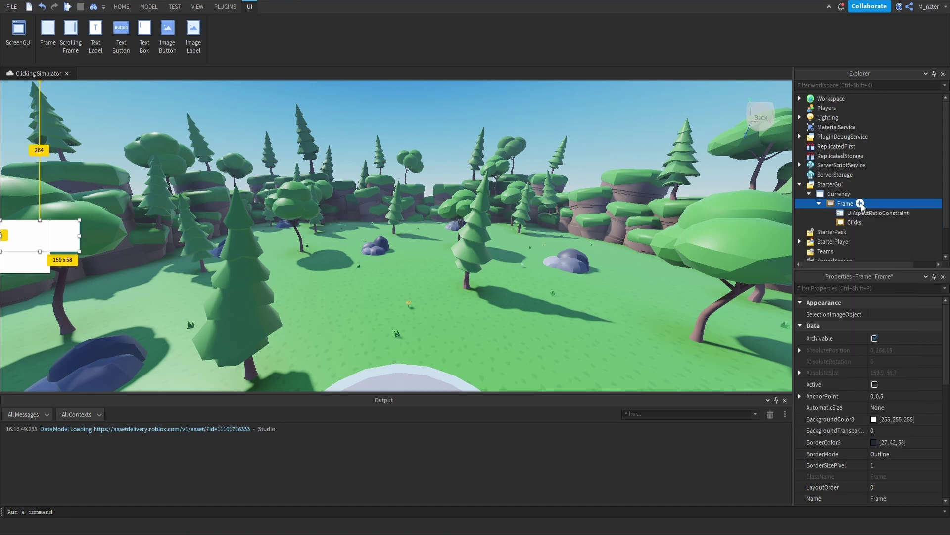
{"action": "left_click", "coordinate": [856, 233]}
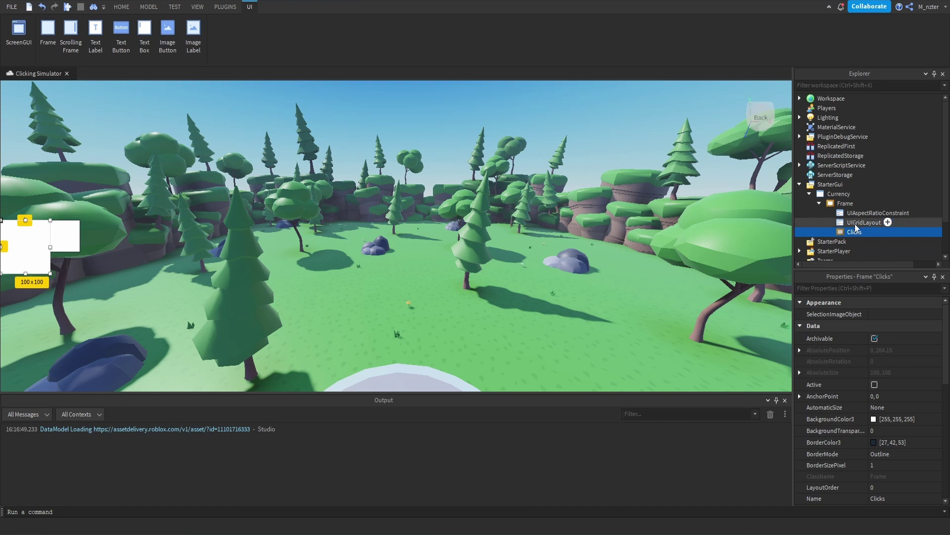
Set the UIGridLayout's CellSize to {1, 0},{0.5, 0}
{"action": "left_click", "coordinate": [856, 226]}
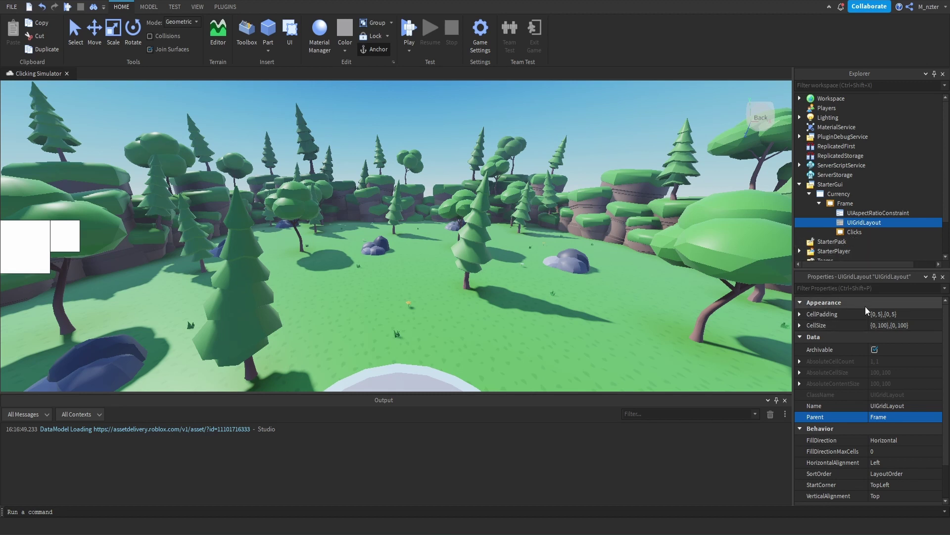
{"action": "left_click", "coordinate": [880, 327]}
{"action": "type", "text": "1, "}
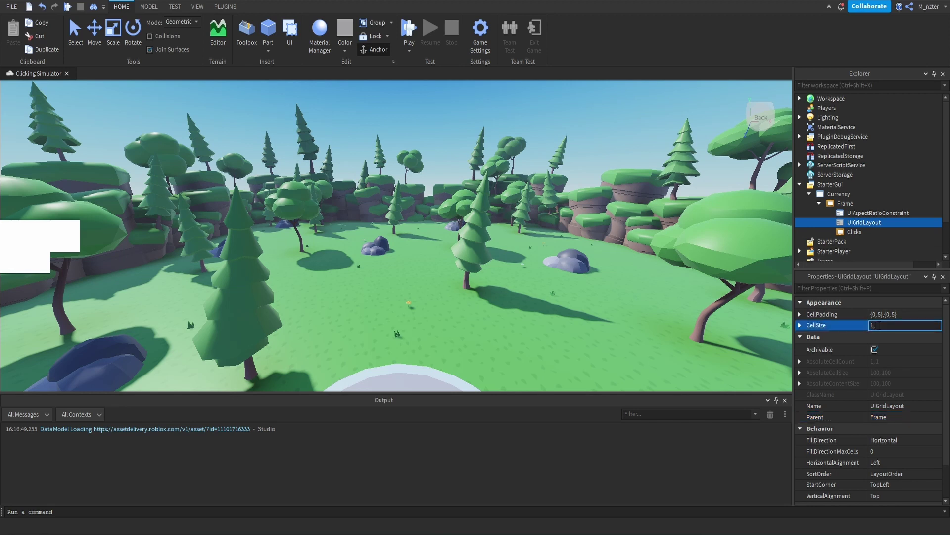
{"action": "type", "text": "0},{0.5"}
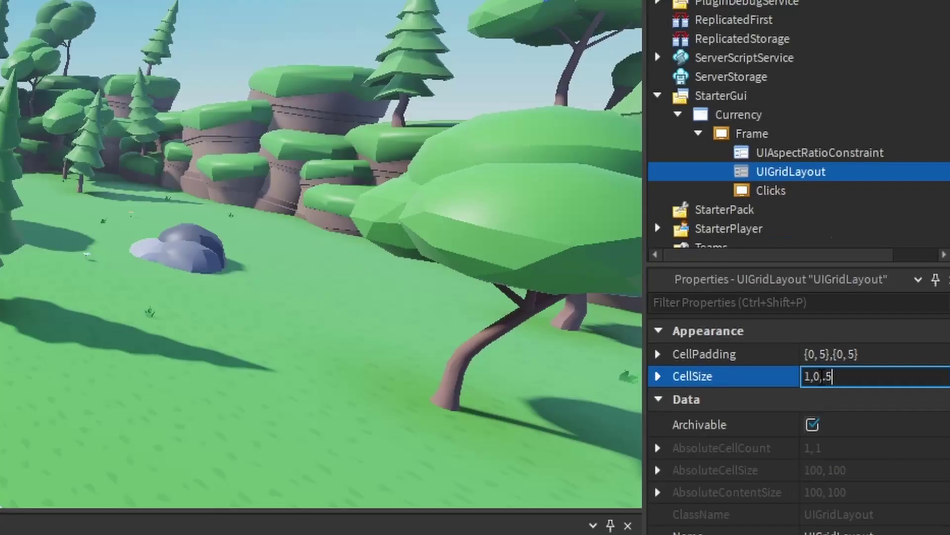
{"action": "key", "text": "Return"}
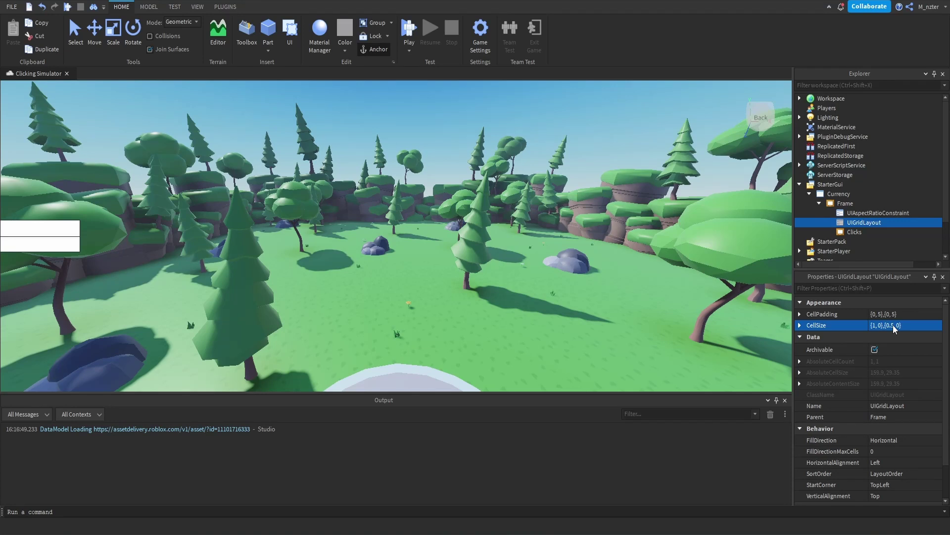
Set the UIGridLayout's CellPadding to {0, 0},{0.05, 0}
{"action": "left_click", "coordinate": [891, 314]}
{"action": "type", "text": "0,"}
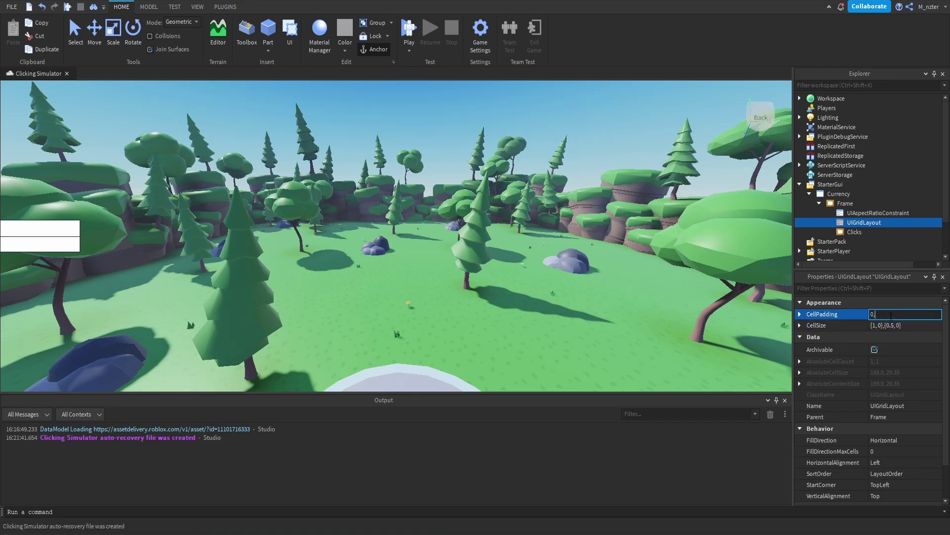
{"action": "type", "text": "0,0,0"}
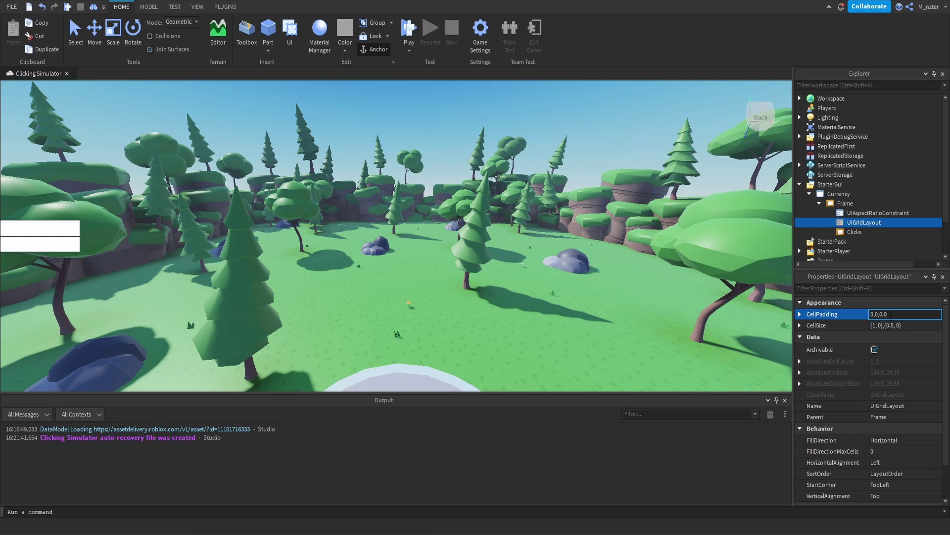
{"action": "type", "text": "5,0"}
{"action": "key", "text": "Return"}
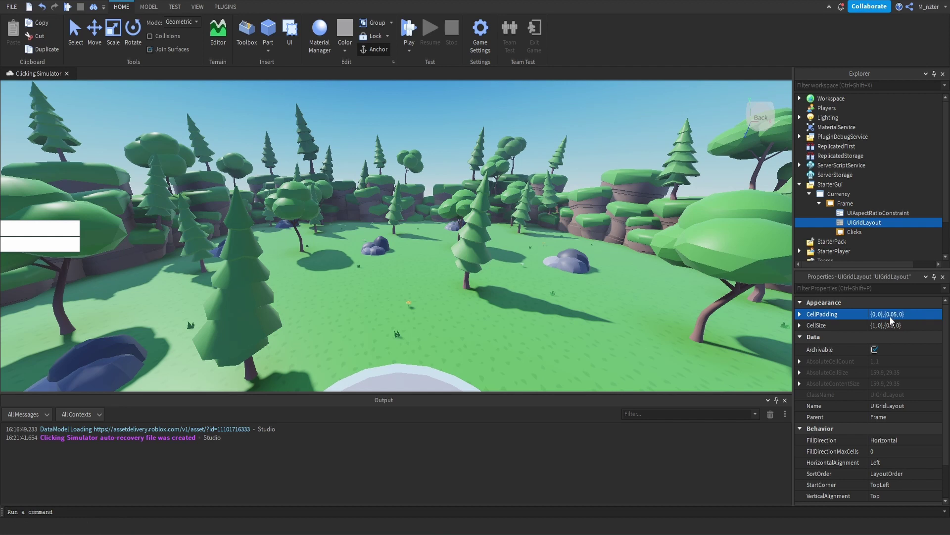
Duplicate the Clicks frame within the grid layout
{"action": "left_click", "coordinate": [858, 235]}
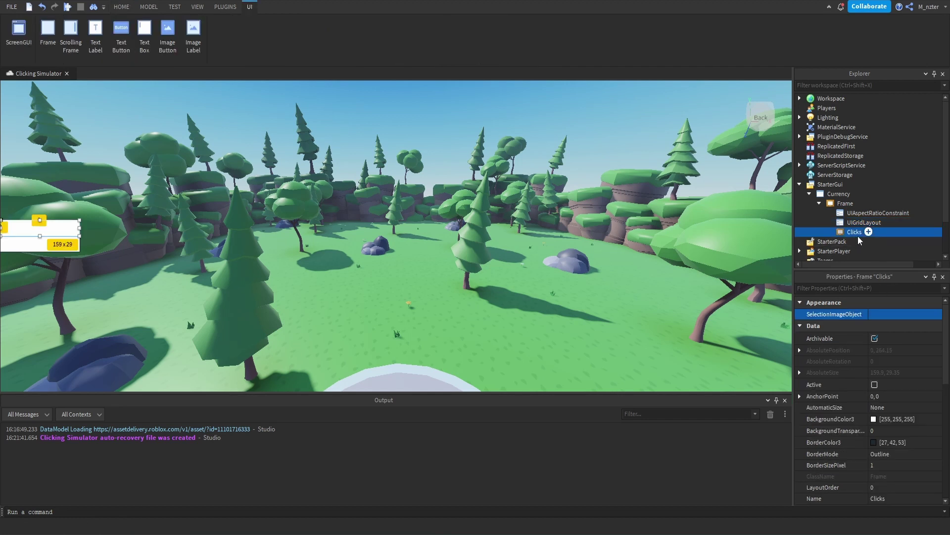
{"action": "key", "text": "ctrl+d"}
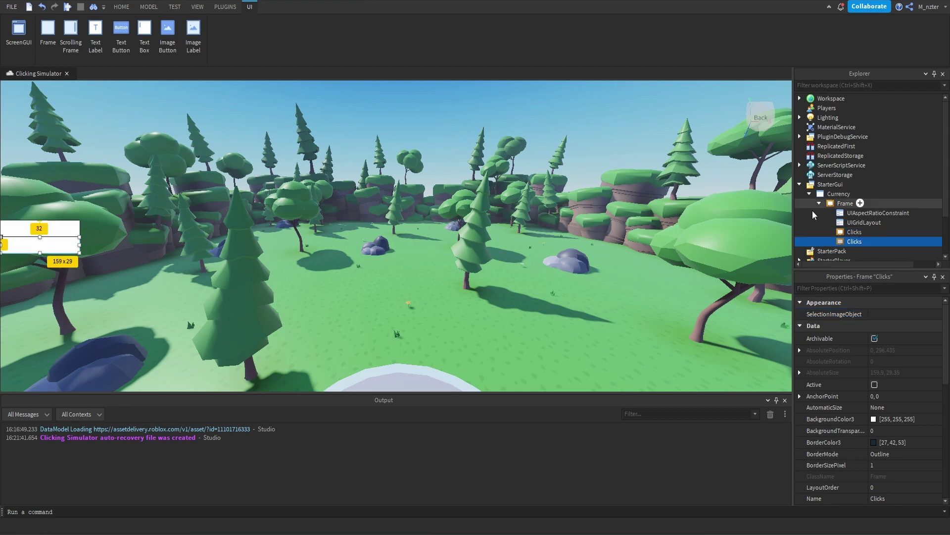
Make the parent Frame's background invisible by setting BackgroundTransparency to 1
{"action": "left_click", "coordinate": [846, 203]}
{"action": "left_click", "coordinate": [851, 288]}
{"action": "type", "text": "bac"}
{"action": "left_click", "coordinate": [880, 326]}
{"action": "key", "text": "Return"}
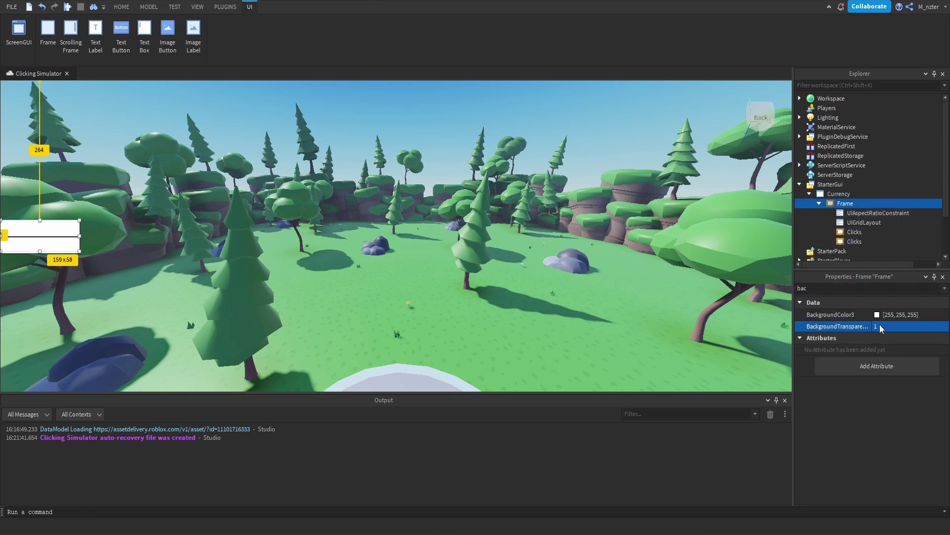
Delete the UIAspectRatioConstraint from the parent Frame
{"action": "left_click", "coordinate": [852, 241]}
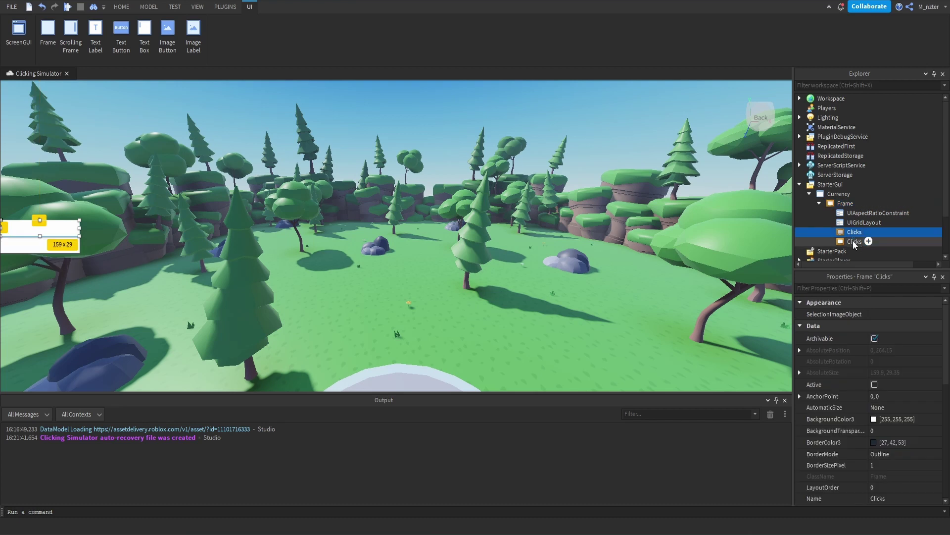
{"action": "left_click", "coordinate": [846, 203]}
{"action": "left_click", "coordinate": [853, 214]}
{"action": "key", "text": "Delete"}
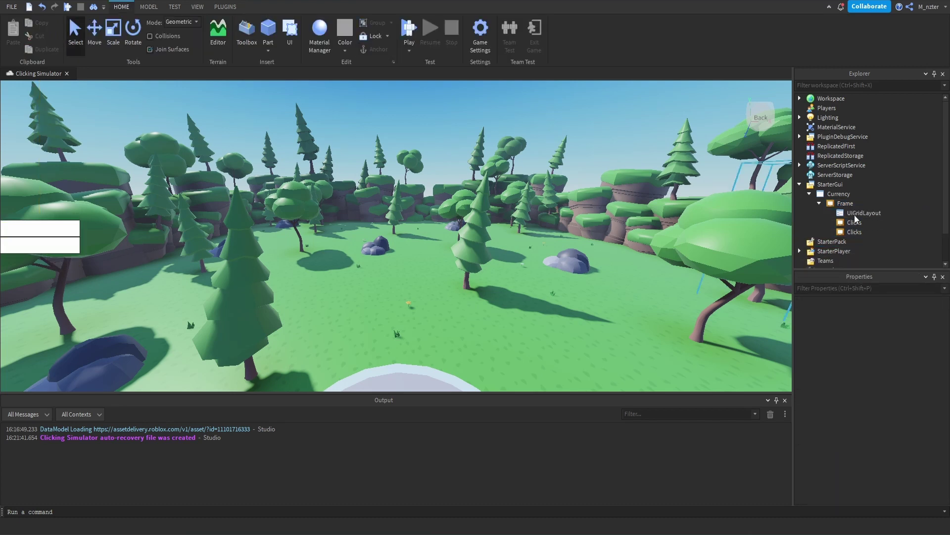
Enlarge the parent Frame to about 275 x 112 pixels by raising the scale values of its Size
{"action": "left_click", "coordinate": [845, 203]}
{"action": "left_click", "coordinate": [873, 287]}
{"action": "type", "text": "siz"}
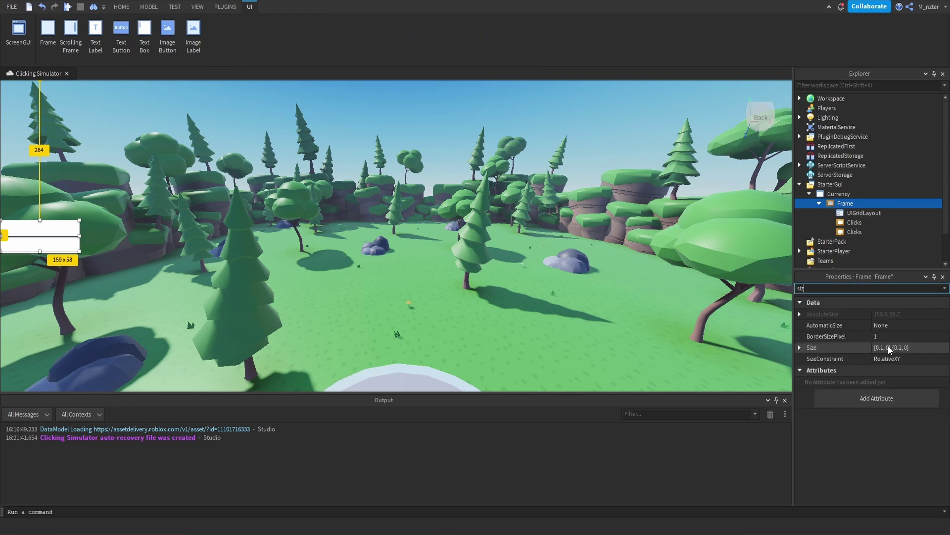
{"action": "left_click", "coordinate": [890, 348]}
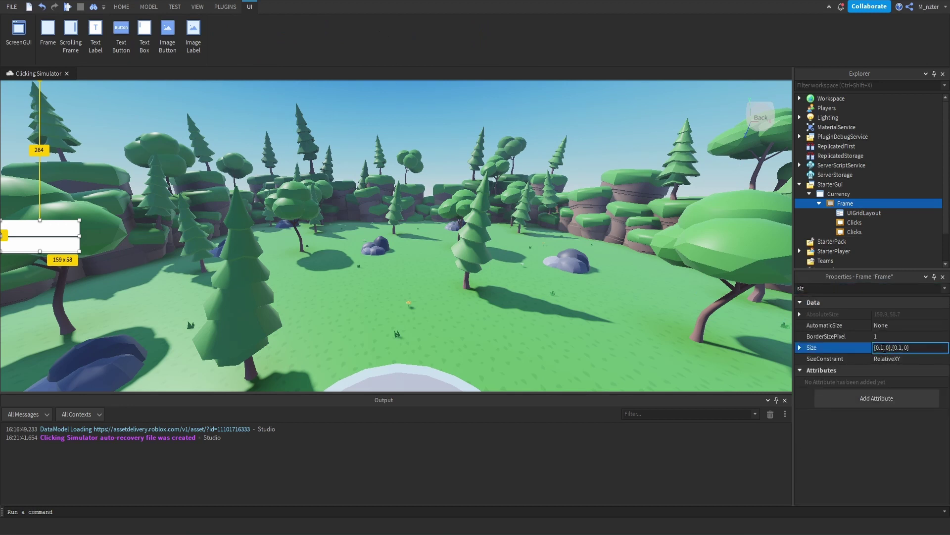
{"action": "type", "text": "72"}
{"action": "type", "text": "9"}
{"action": "key", "text": "Return"}
{"action": "left_click", "coordinate": [345, 207]}
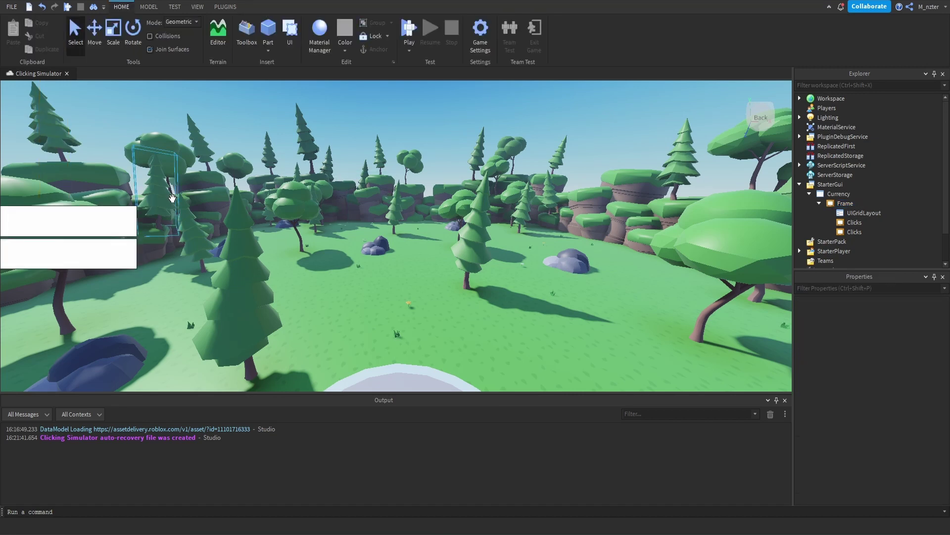
Add an aspect ratio constraint to the enlarged parent Frame with the AutoScale Lite plugin
{"action": "right_click_drag", "start_coordinate": [303, 221], "coordinate": [303, 221]}
{"action": "left_click", "coordinate": [845, 203]}
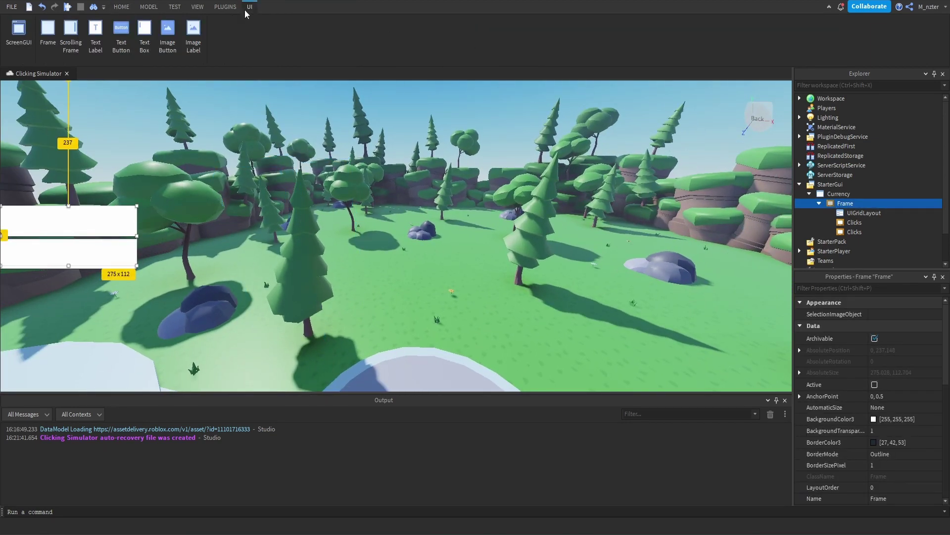
{"action": "left_click", "coordinate": [225, 7]}
{"action": "left_click", "coordinate": [182, 34]}
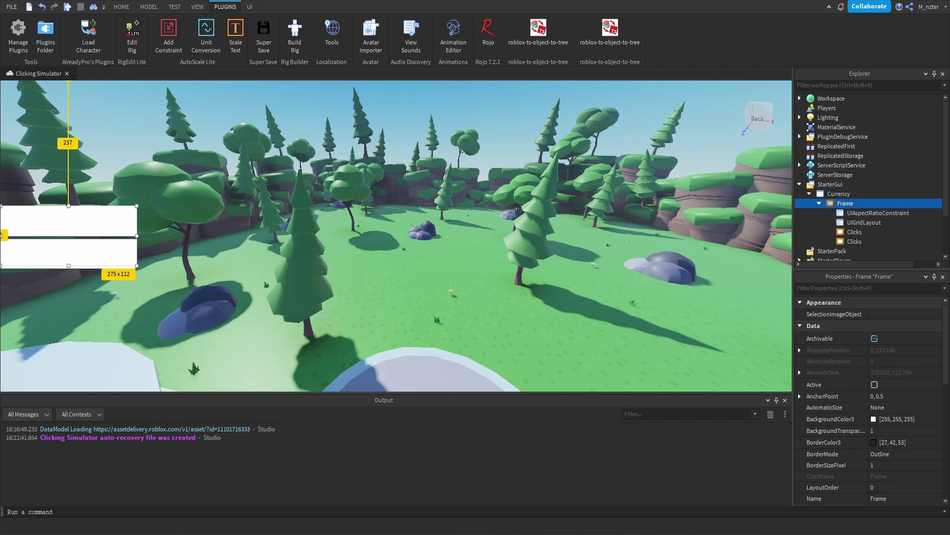
Delete the duplicate Clicks frame and select the remaining one
{"action": "left_click", "coordinate": [851, 242]}
{"action": "key", "text": "Delete"}
{"action": "left_click", "coordinate": [855, 233]}
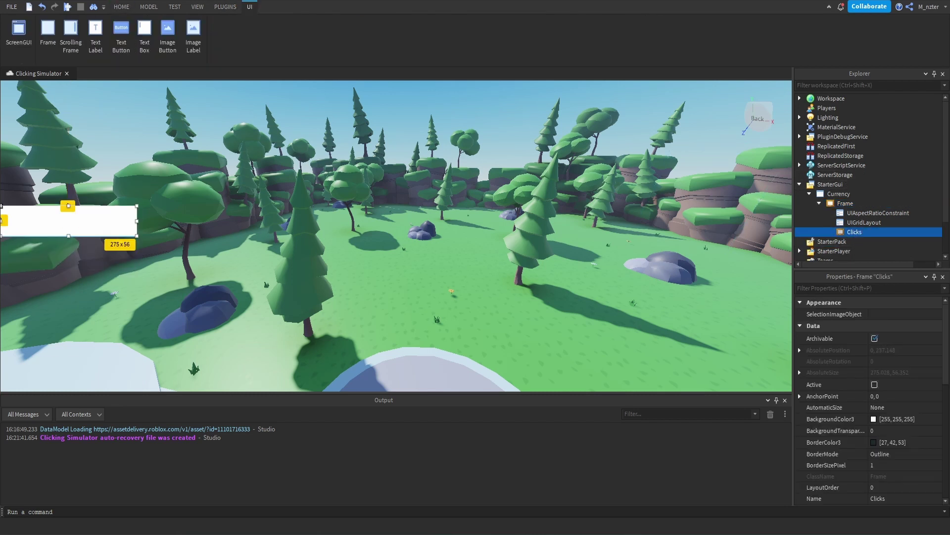
Set the Clicks frame's background colour to 92, 129, 165
{"action": "left_click", "coordinate": [866, 287]}
{"action": "type", "text": "bac"}
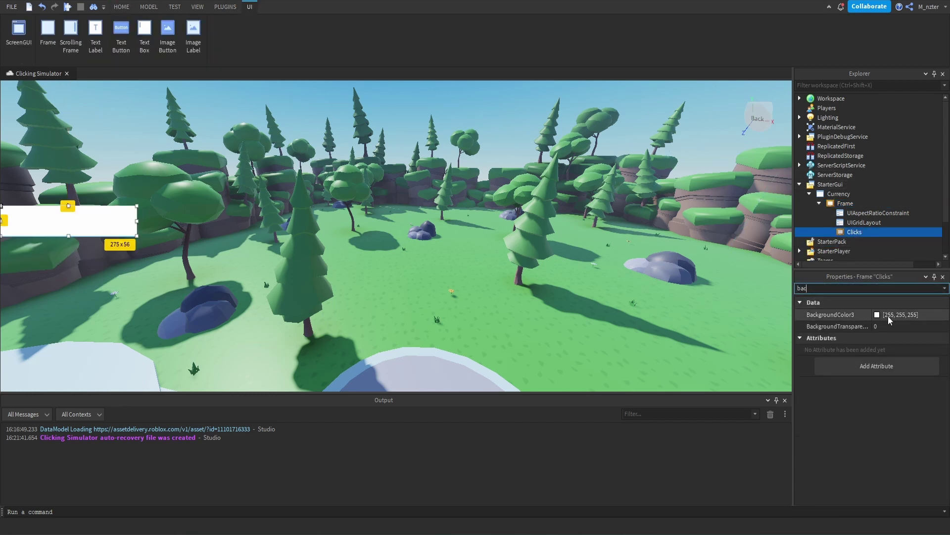
{"action": "left_click", "coordinate": [895, 318]}
{"action": "type", "text": "92, 129, 165"}
{"action": "key", "text": "Return"}
{"action": "left_click", "coordinate": [878, 315]}
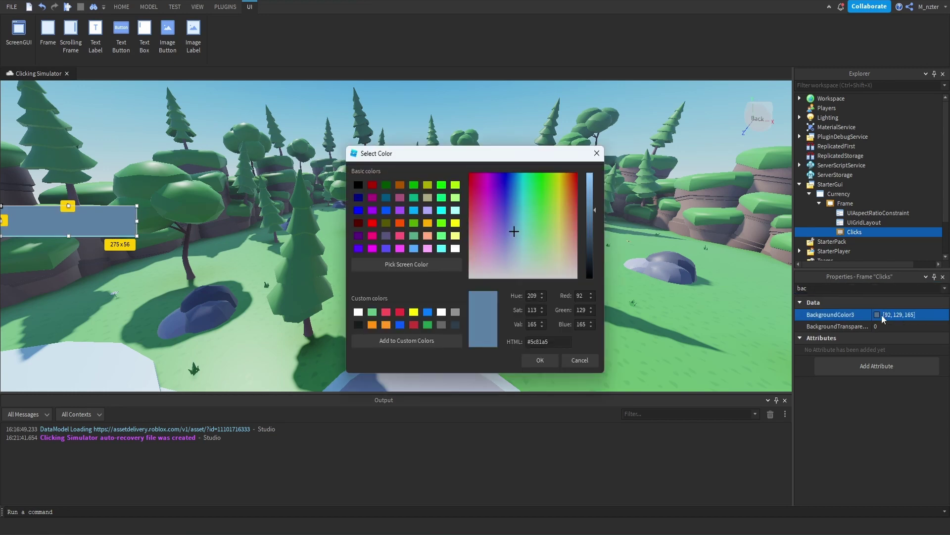
{"action": "left_click", "coordinate": [596, 153]}
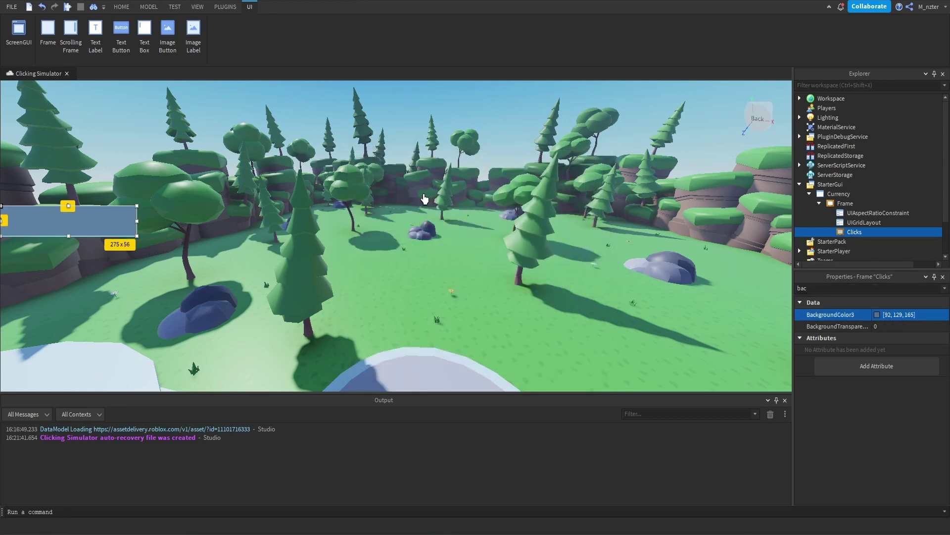
Add a UICorner to the Clicks frame and set its corner radius to 0.2, 0
{"action": "left_click", "coordinate": [869, 231]}
{"action": "type", "text": "ui"}
{"action": "key", "text": "Down"}
{"action": "key", "text": "Return"}
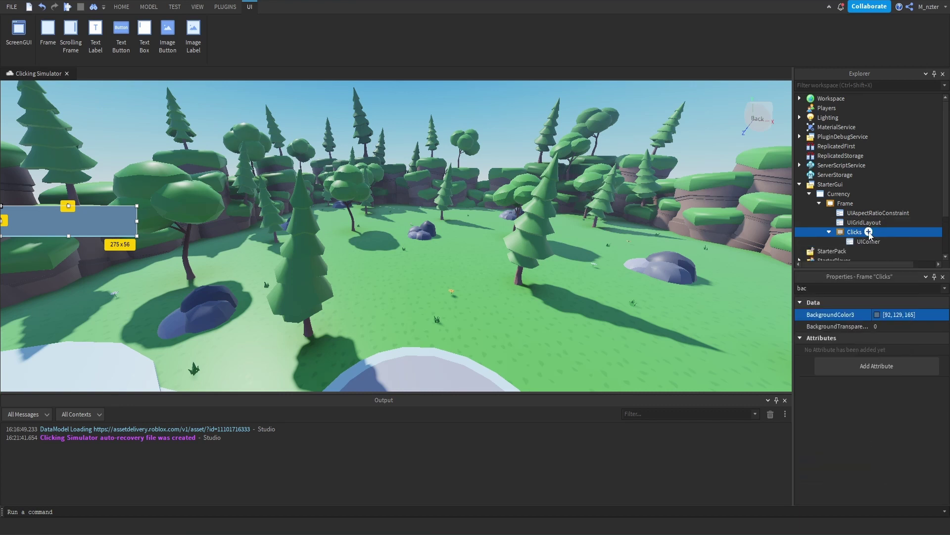
{"action": "left_click", "coordinate": [862, 241]}
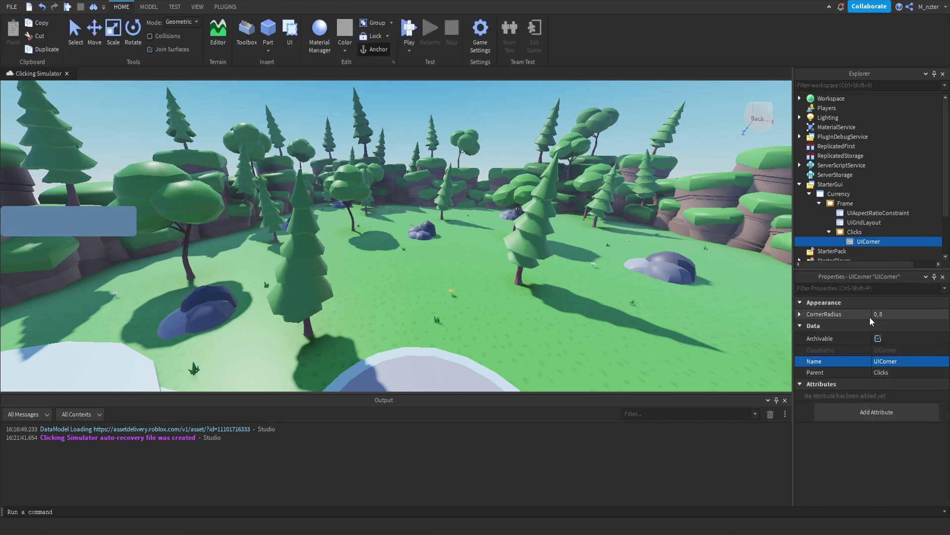
{"action": "left_click", "coordinate": [881, 315]}
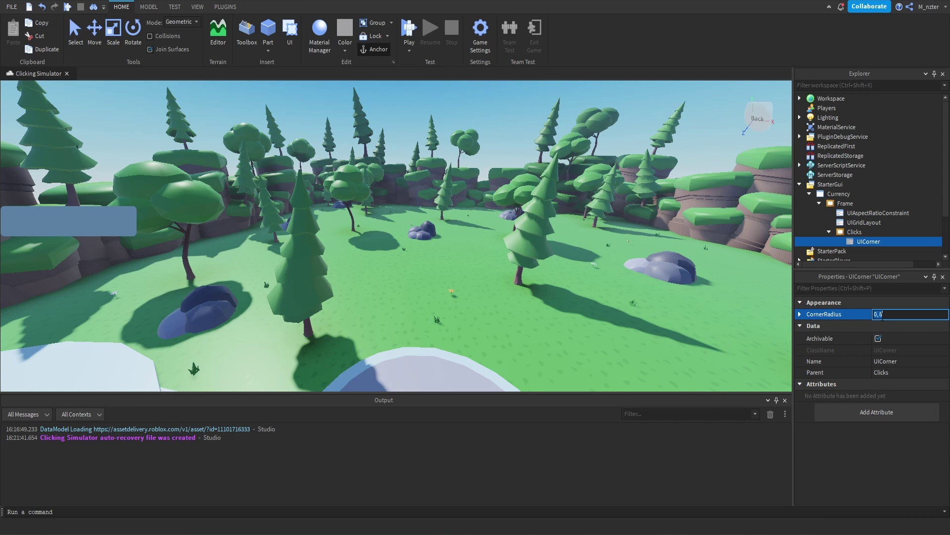
{"action": "type", "text": ".2"}
{"action": "key", "text": "Return"}
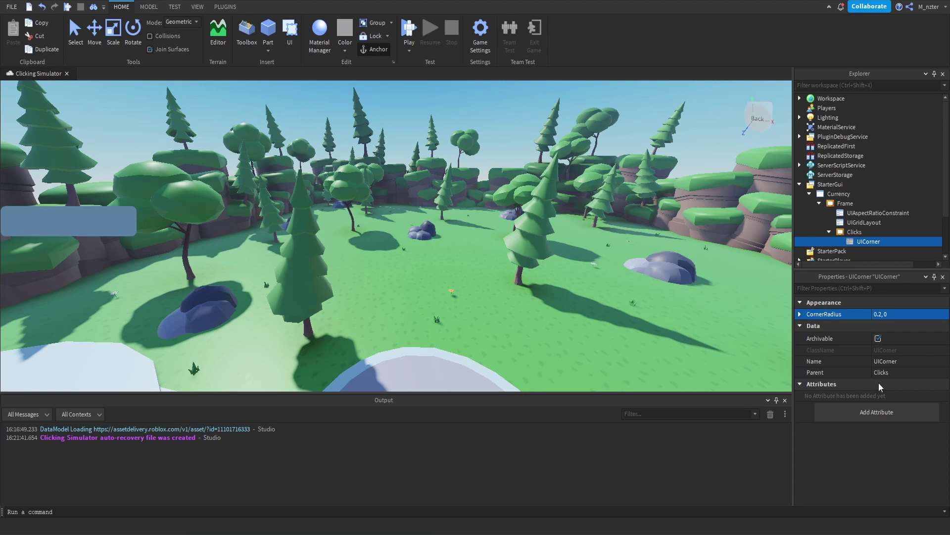
Duplicate the Clicks frame, nest the copy inside the original and rename it Shadow
{"action": "left_click", "coordinate": [829, 232]}
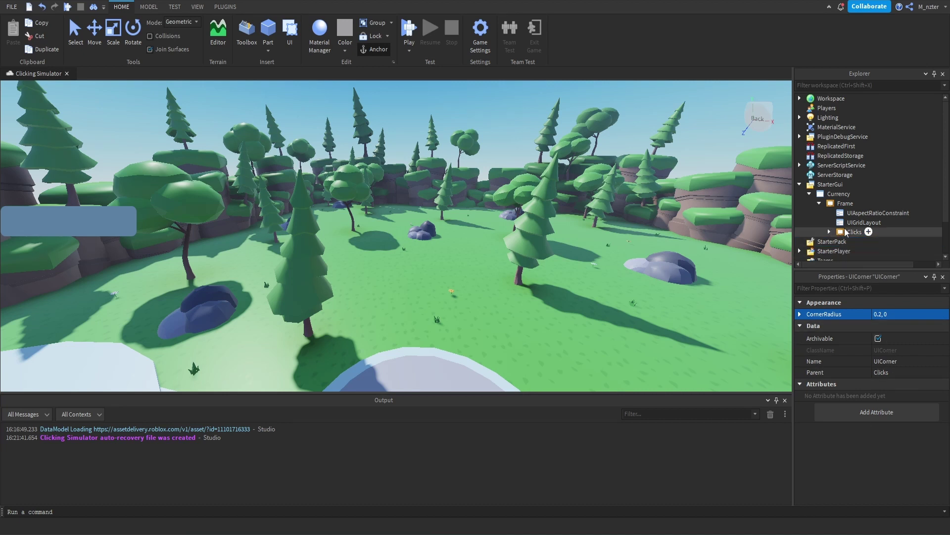
{"action": "left_click", "coordinate": [846, 231]}
{"action": "key", "text": "ctrl+d"}
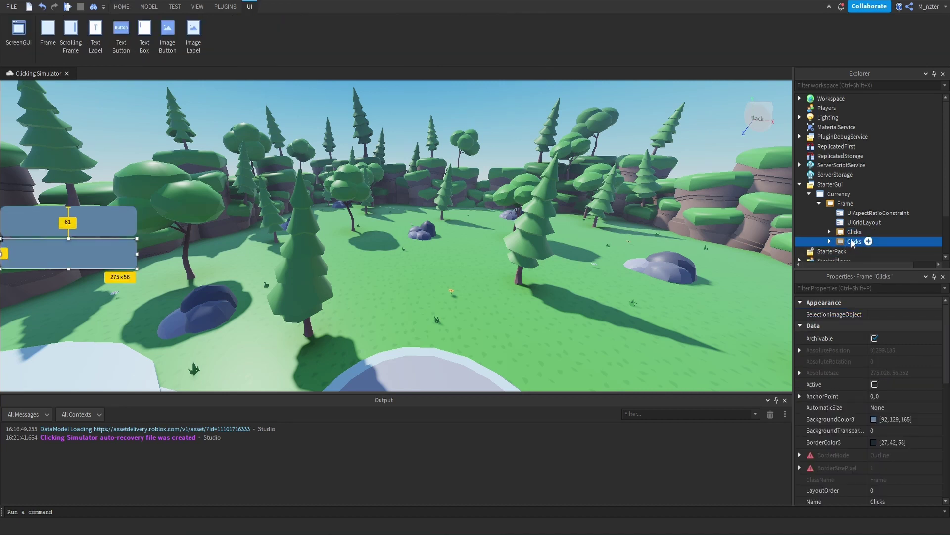
{"action": "left_click_drag", "start_coordinate": [849, 241], "coordinate": [850, 232]}
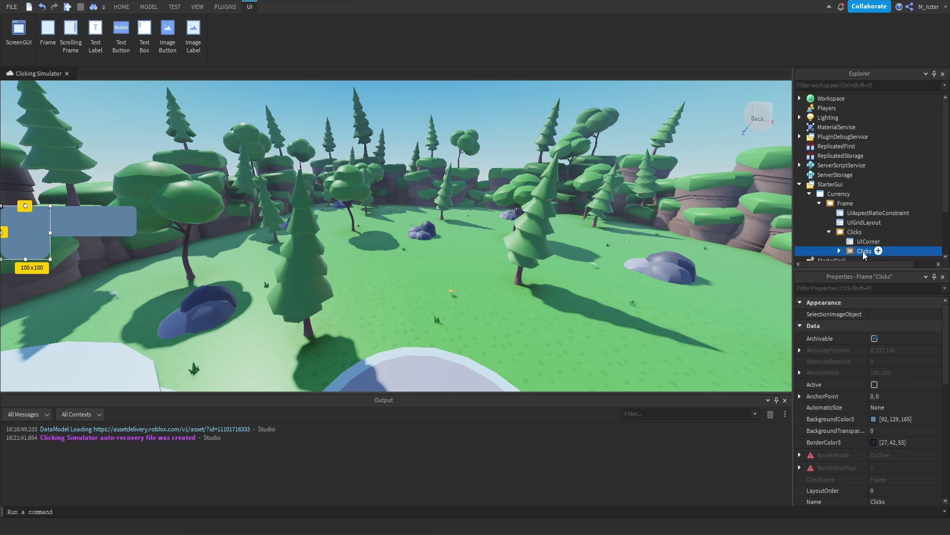
{"action": "double_click", "coordinate": [864, 251]}
{"action": "type", "text": "Shadow"}
{"action": "key", "text": "Return"}
Set the Shadow frame's Size to {1, 0},{1, 0} so it fills the Clicks frame
{"action": "key", "text": "ctrl+shift+p"}
{"action": "type", "text": "siz"}
{"action": "left_click", "coordinate": [889, 349]}
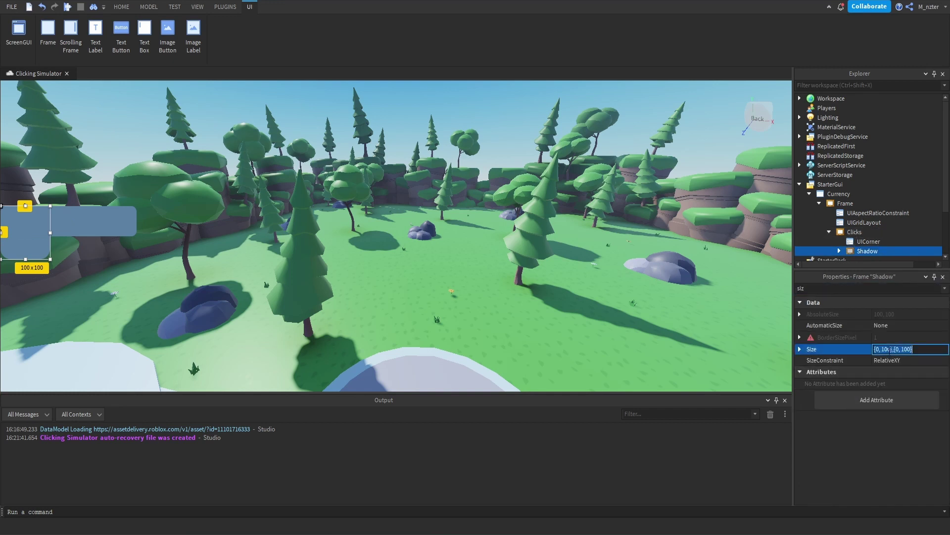
{"action": "type", "text": "1, 0},{1, 0"}
{"action": "key", "text": "Return"}
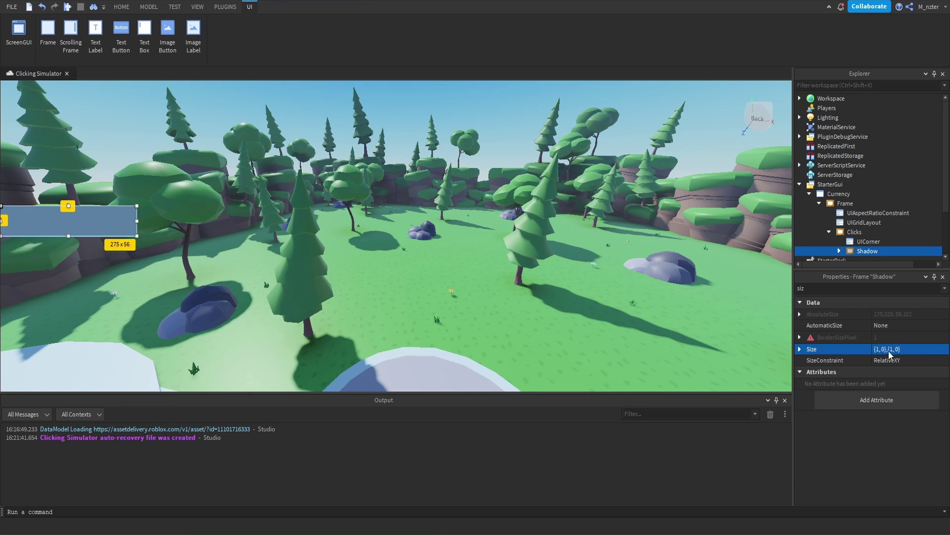
Offset the Shadow frame downward by setting its Position to {0, 0},{0.075, 0}
{"action": "double_click", "coordinate": [856, 287]}
{"action": "type", "text": "po"}
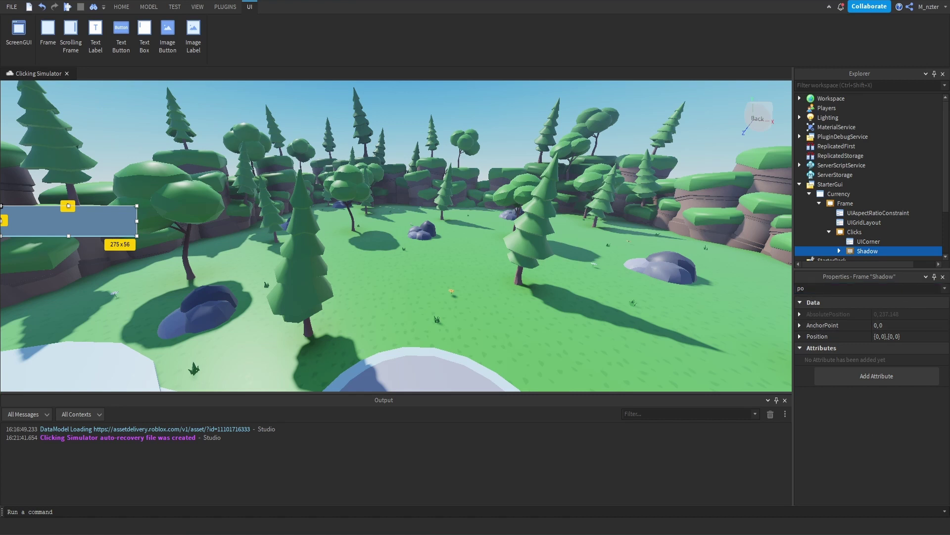
{"action": "left_click", "coordinate": [890, 336]}
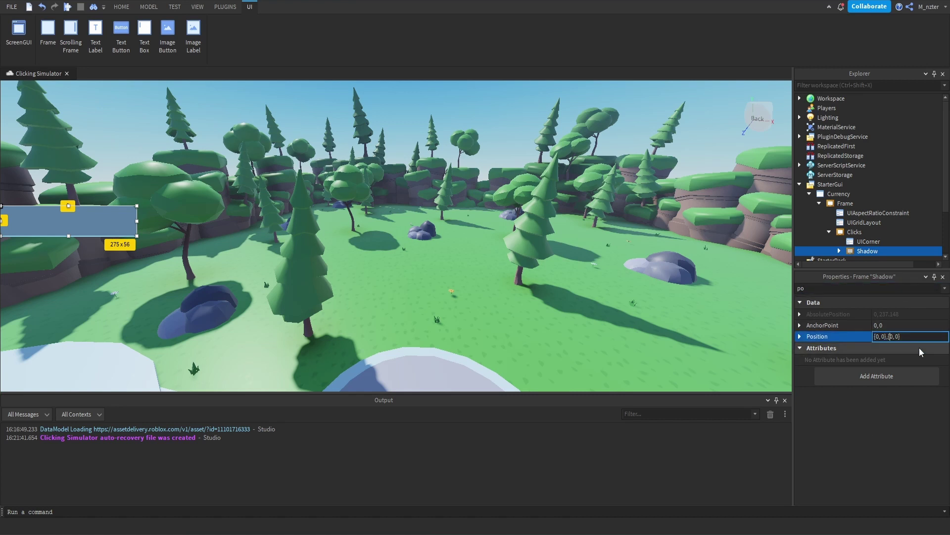
{"action": "type", "text": ".075"}
{"action": "key", "text": "Return"}
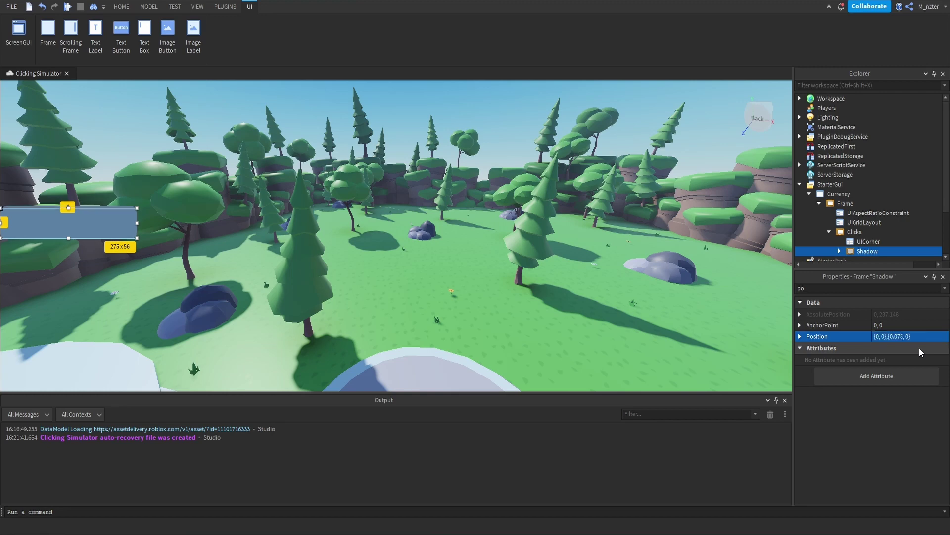
Darken the Shadow frame's background colour to 57, 81, 103
{"action": "left_click", "coordinate": [126, 244]}
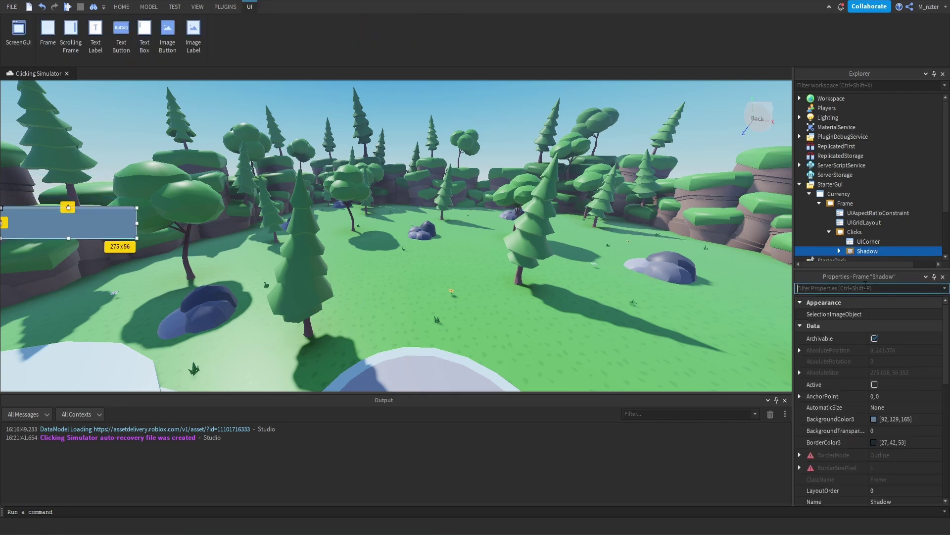
{"action": "type", "text": "bac"}
{"action": "left_click", "coordinate": [876, 314]}
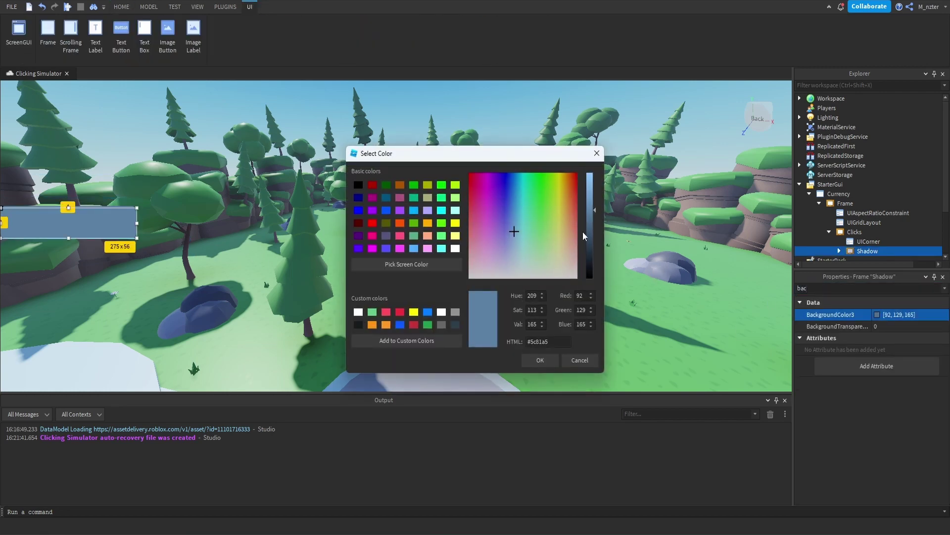
{"action": "left_click_drag", "start_coordinate": [591, 220], "coordinate": [593, 238]}
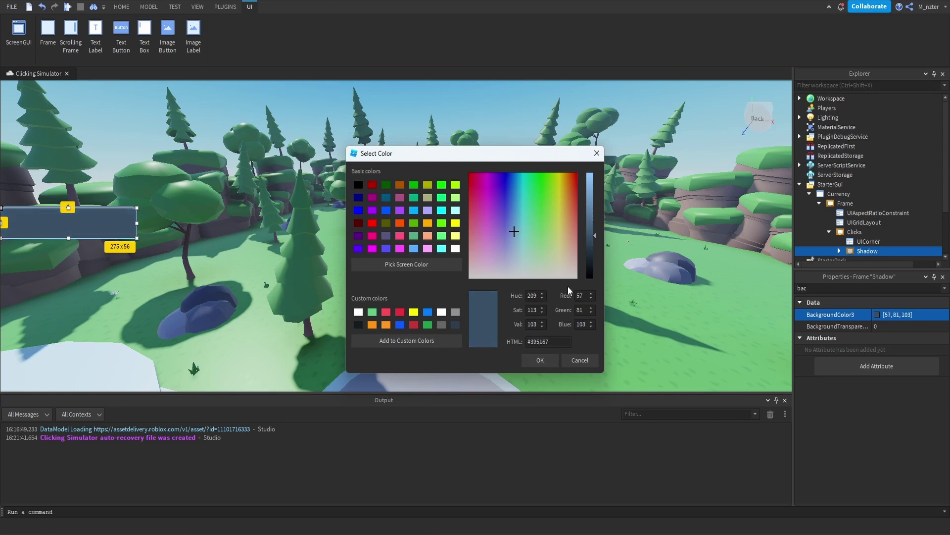
{"action": "left_click", "coordinate": [543, 360]}
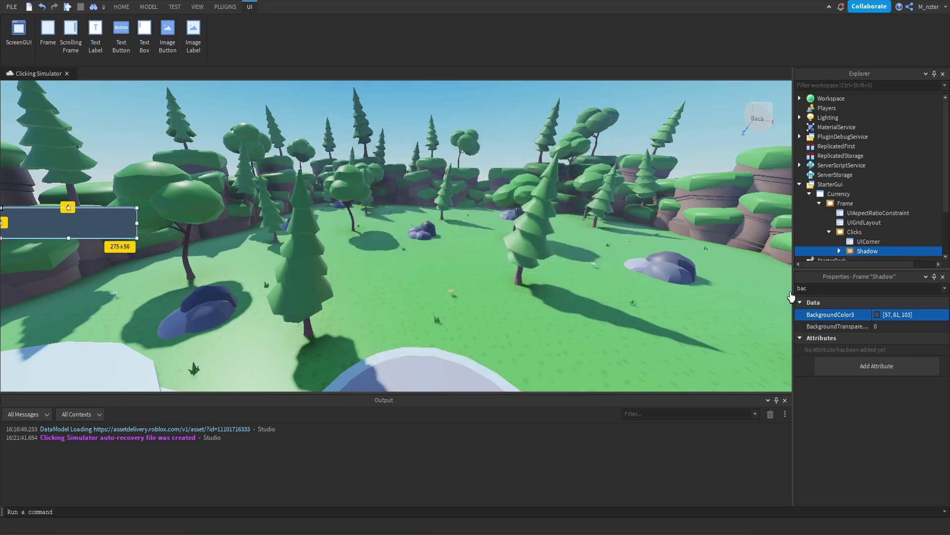
Set the Shadow frame's ZIndex to 0 to place it behind the Clicks frame
{"action": "double_click", "coordinate": [829, 288]}
{"action": "type", "text": "zi"}
{"action": "left_click", "coordinate": [882, 314]}
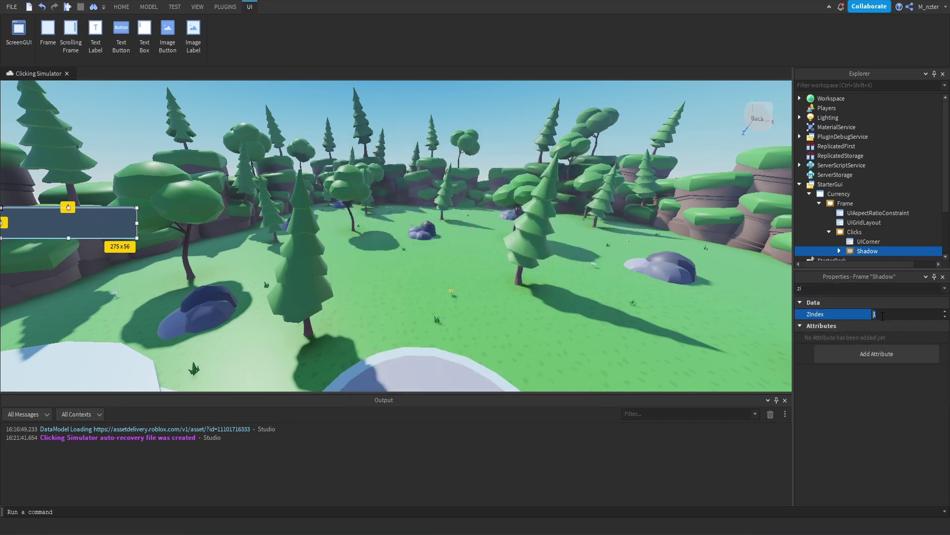
{"action": "key", "text": "Return"}
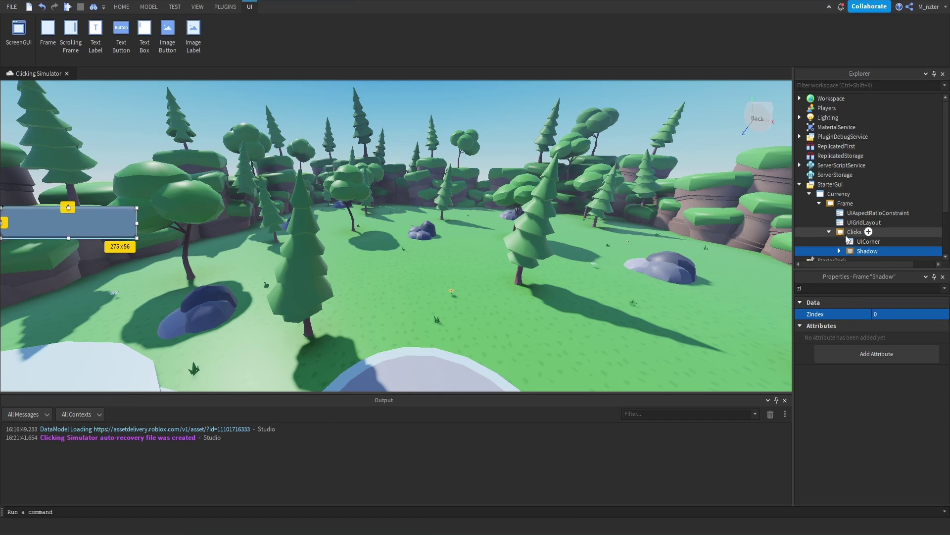
Examine the shadow beneath the Clicks frame against the sky and check the corner radius of the Shadow frame's UICorner
{"action": "left_click", "coordinate": [847, 236]}
{"action": "left_click", "coordinate": [465, 254]}
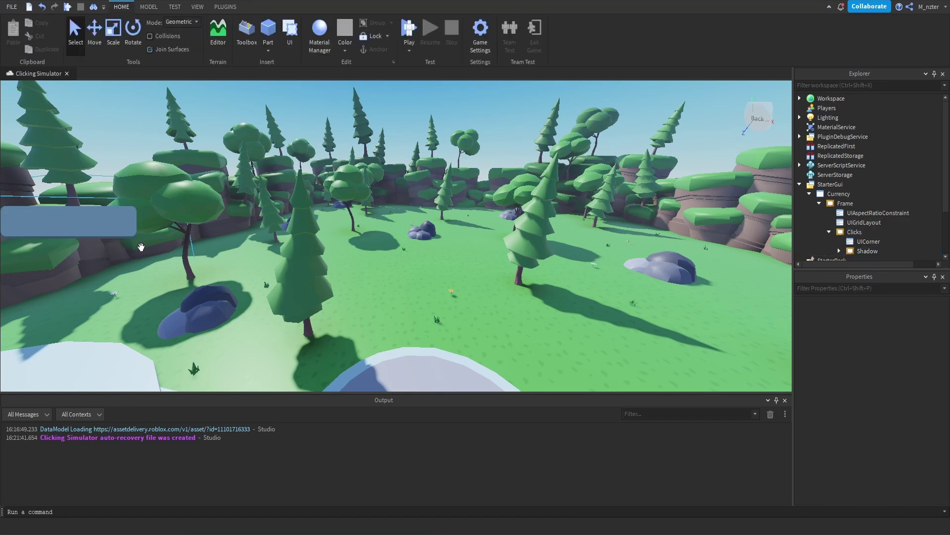
{"action": "right_click_drag", "start_coordinate": [168, 249], "coordinate": [168, 249]}
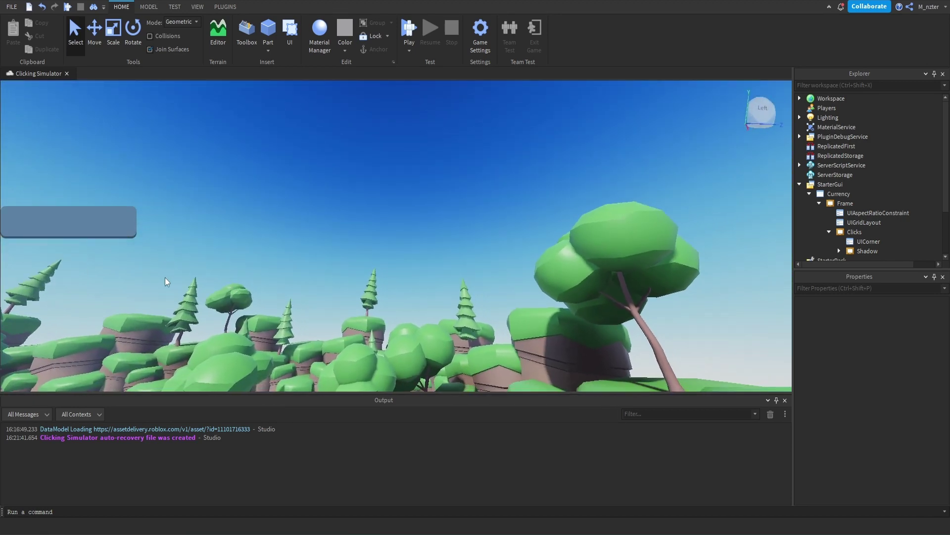
{"action": "left_click", "coordinate": [839, 251]}
{"action": "scroll", "coordinate": [840, 243], "scroll_direction": "down", "scroll_amount": 1}
{"action": "left_click", "coordinate": [855, 232]}
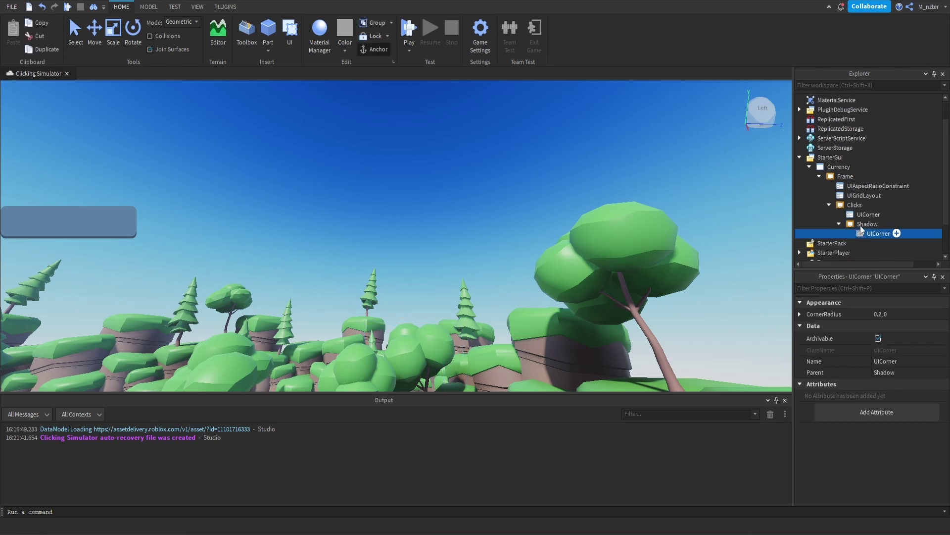
{"action": "left_click", "coordinate": [861, 224]}
{"action": "left_click", "coordinate": [855, 205]}
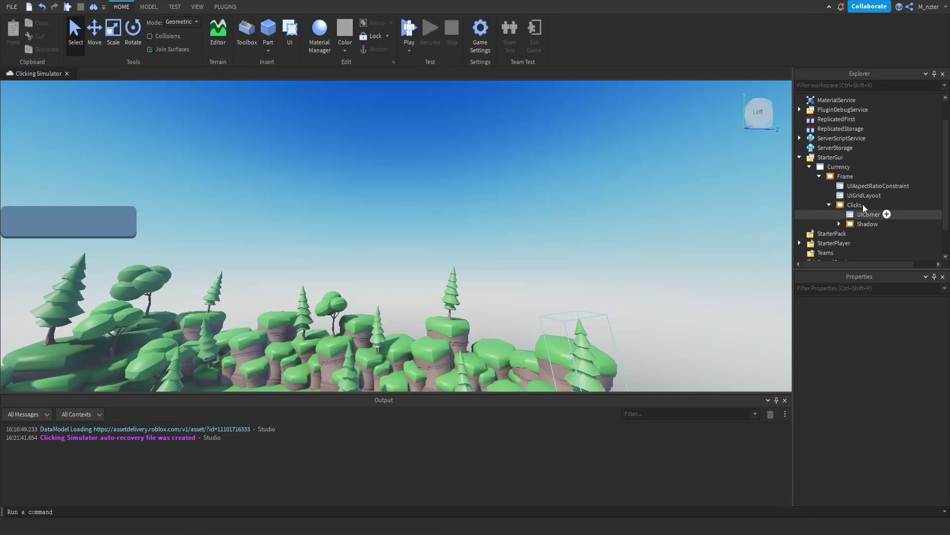
Insert an ImageLabel into the Clicks frame and rename it Currency
{"action": "left_click", "coordinate": [869, 205]}
{"action": "type", "text": "Im"}
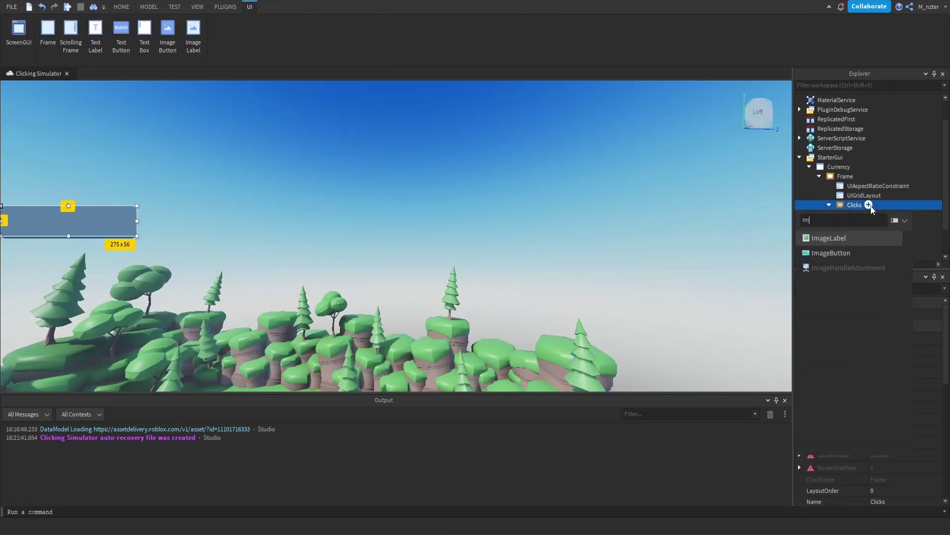
{"action": "key", "text": "Return"}
{"action": "double_click", "coordinate": [871, 233]}
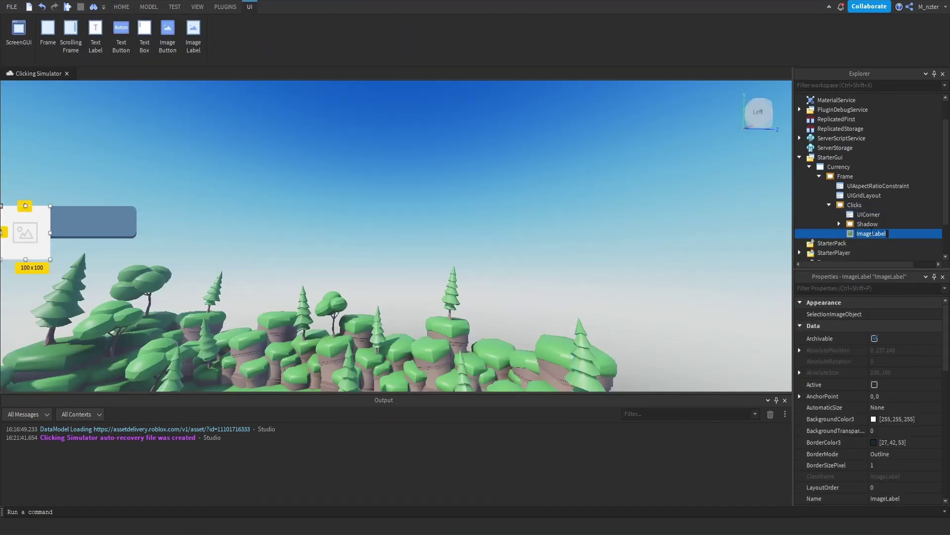
{"action": "type", "text": "Currency"}
{"action": "key", "text": "Return"}
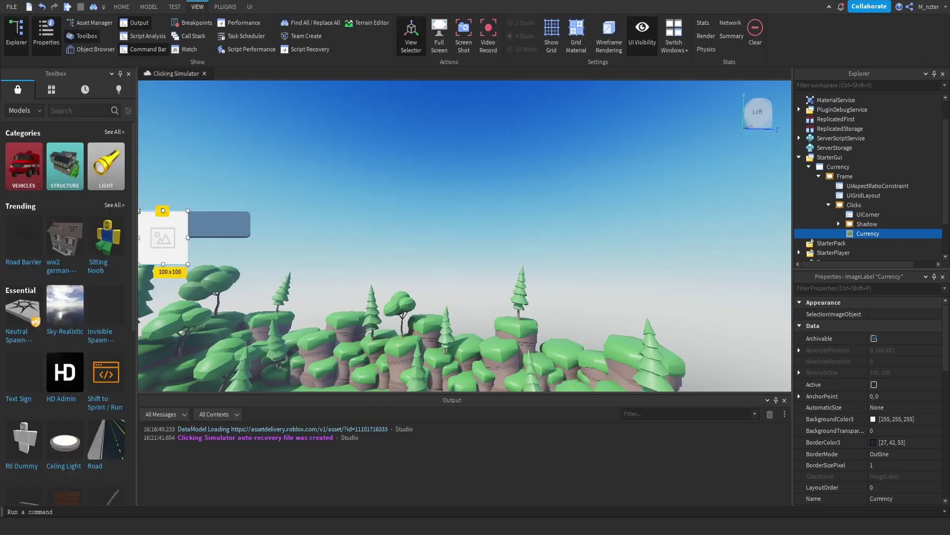
Search the Toolbox images for "Click" and copy the asset ID of the "click icon" image
{"action": "left_click", "coordinate": [22, 110]}
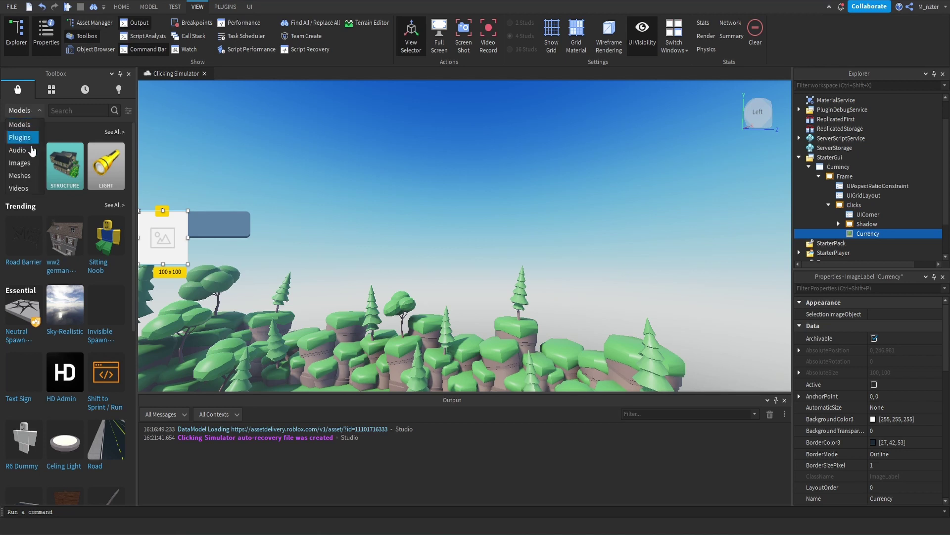
{"action": "left_click", "coordinate": [20, 162]}
{"action": "left_click", "coordinate": [89, 108]}
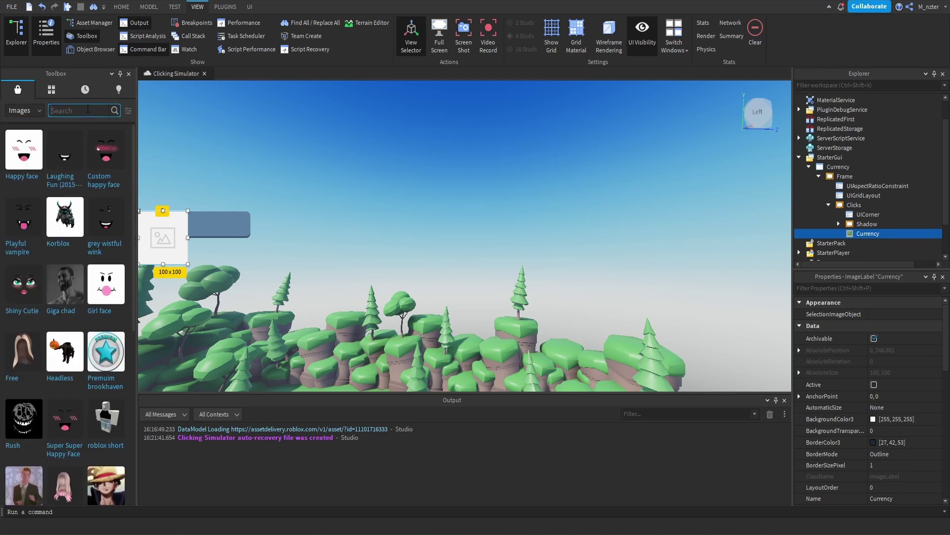
{"action": "type", "text": "Click"}
{"action": "key", "text": "Return"}
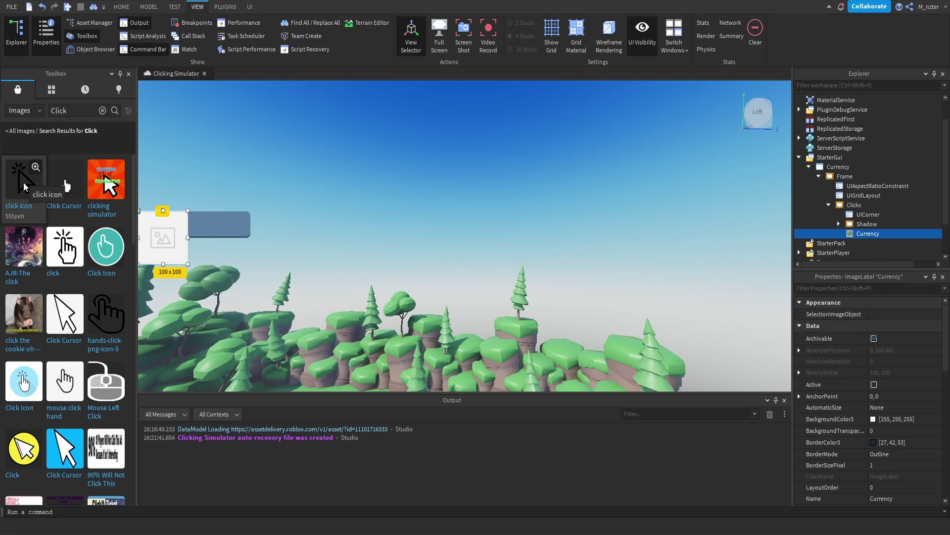
{"action": "right_click", "coordinate": [35, 200]}
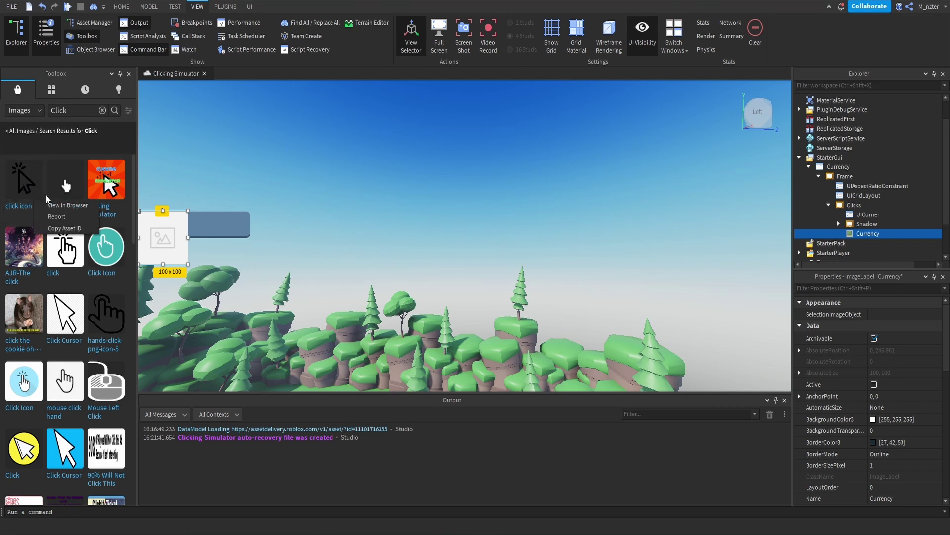
{"action": "left_click", "coordinate": [65, 228]}
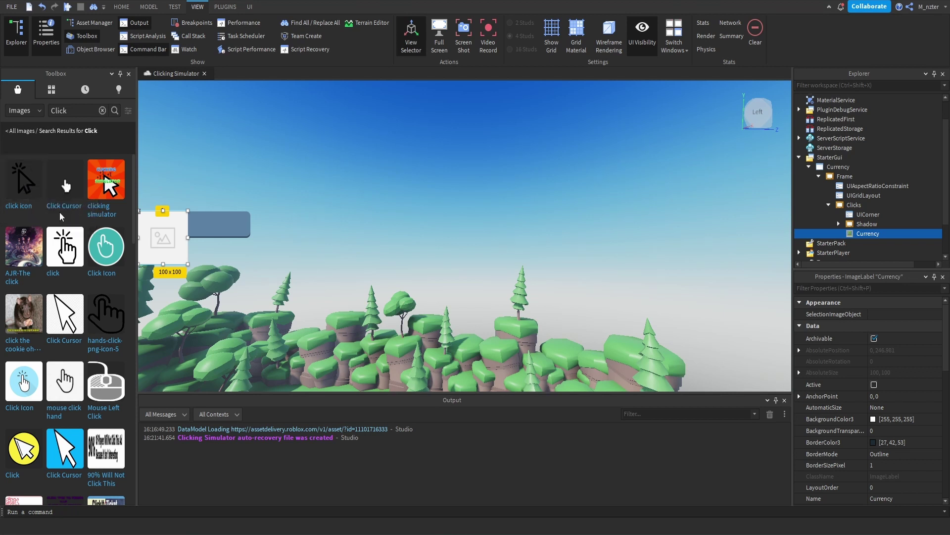
{"action": "left_click", "coordinate": [835, 288]}
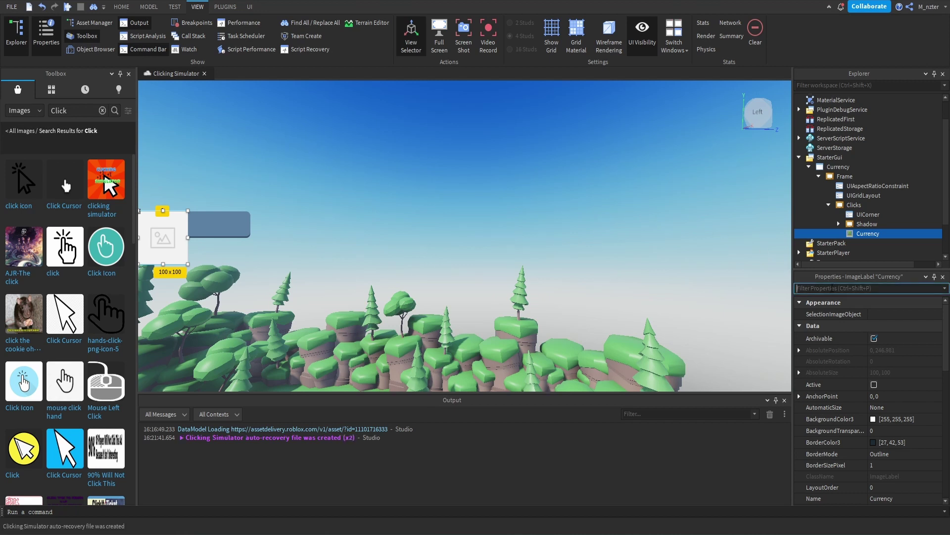
{"action": "type", "text": "im"}
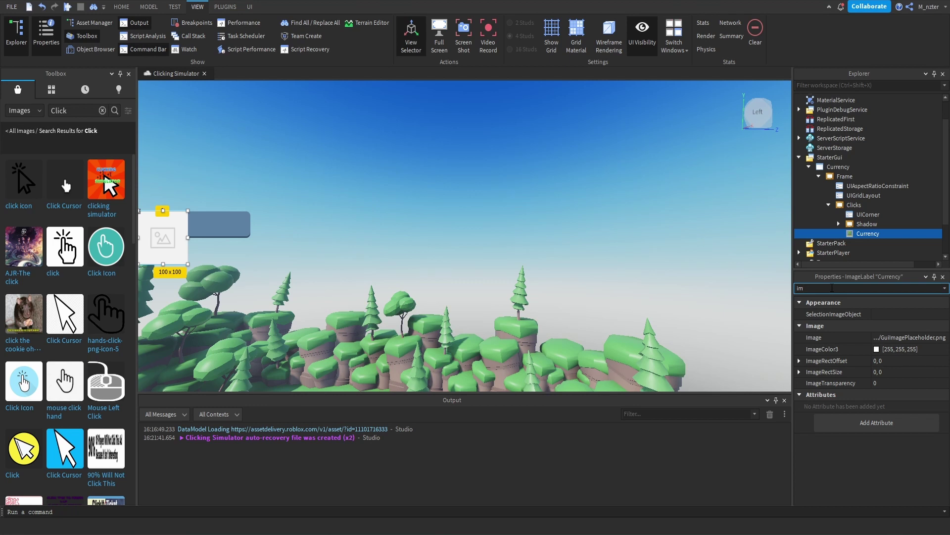
{"action": "left_click", "coordinate": [907, 338]}
{"action": "key", "text": "ctrl+v"}
{"action": "key", "text": "Return"}
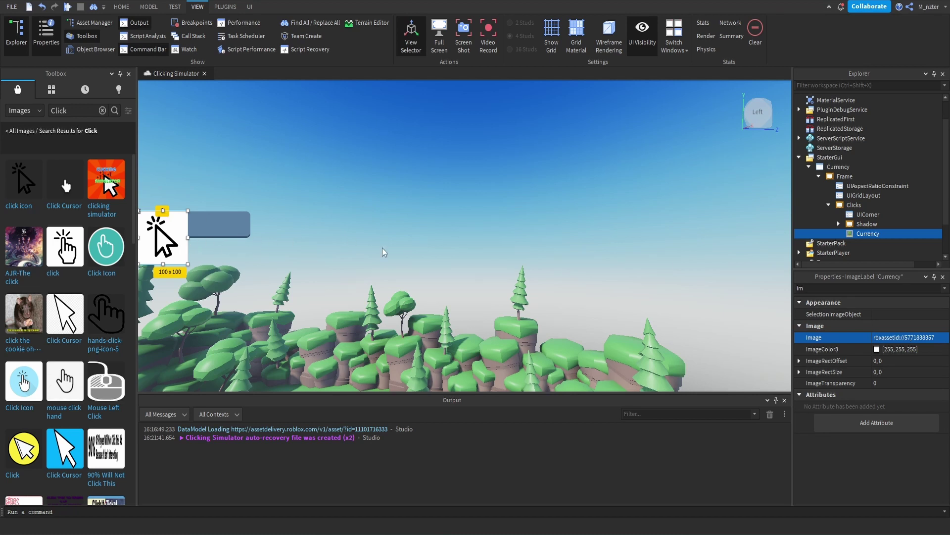
Try a BackgroundTransparency of 1 on the Currency image label and restore it to 0
{"action": "left_click", "coordinate": [863, 289]}
{"action": "type", "text": "bac"}
{"action": "left_click", "coordinate": [885, 326]}
{"action": "type", "text": "1"}
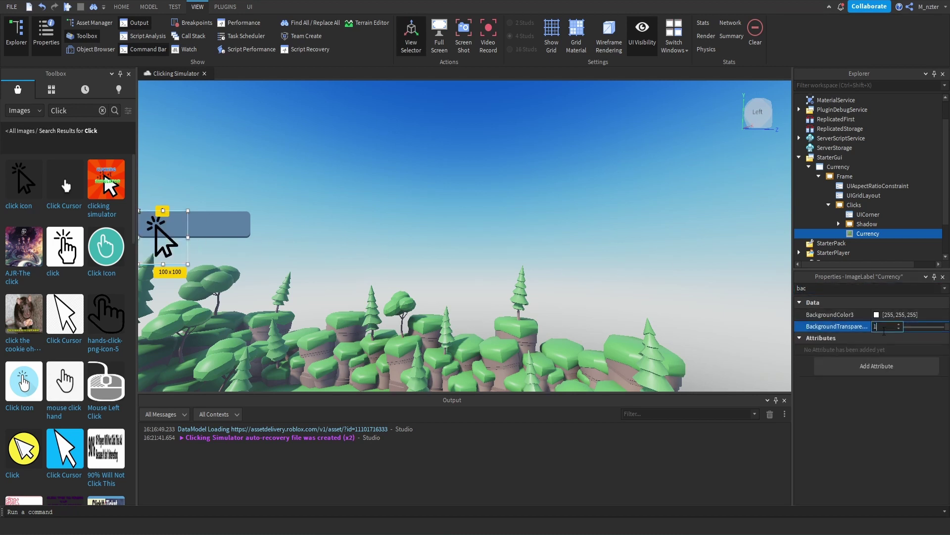
{"action": "key", "text": "BackSpace"}
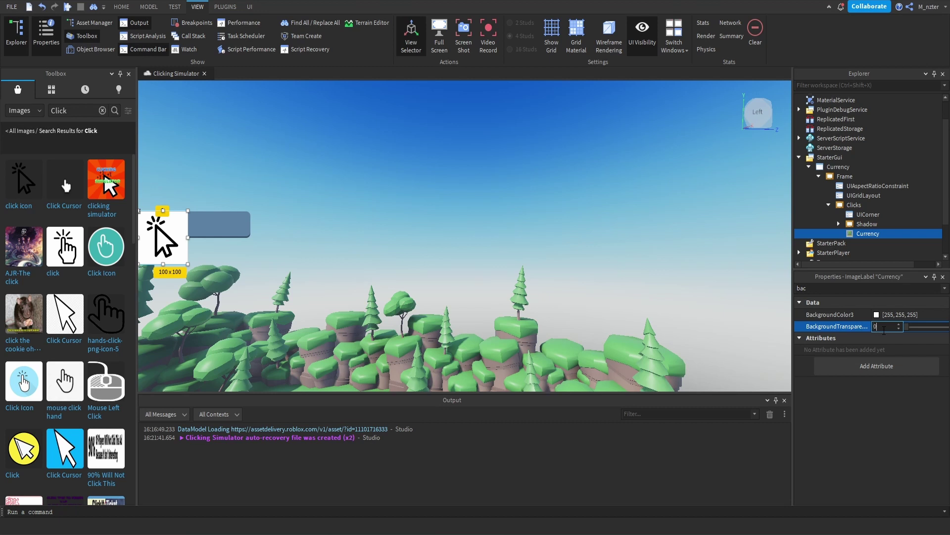
{"action": "type", "text": "0"}
{"action": "key", "text": "Return"}
Set the Currency image label's Size to {0.185, 0},{0.75, 0}
{"action": "double_click", "coordinate": [817, 288]}
{"action": "type", "text": "size"}
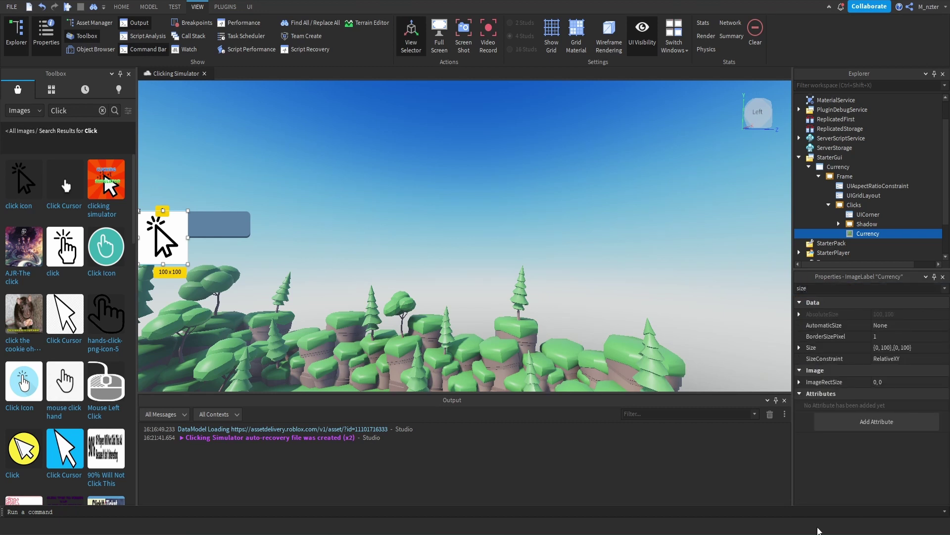
{"action": "left_click", "coordinate": [910, 347]}
{"action": "type", "text": ".185, 0"}
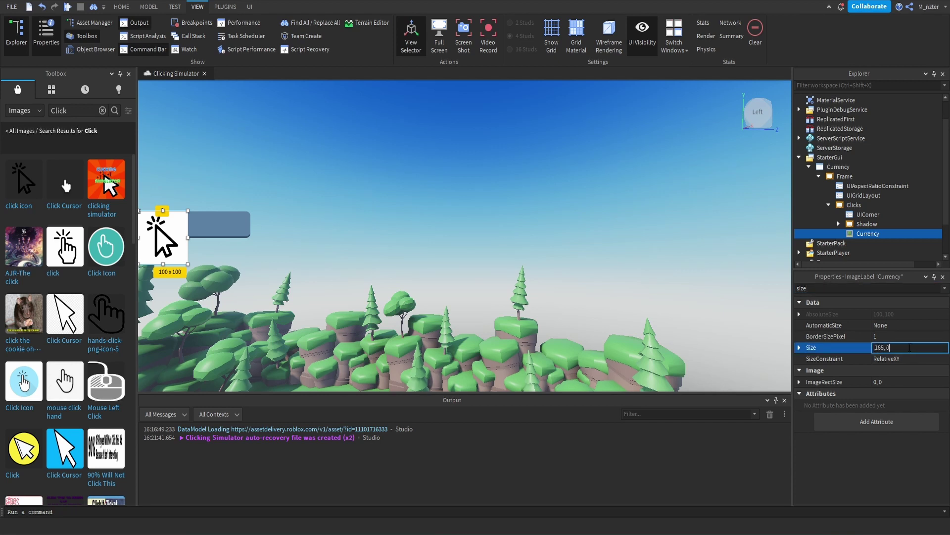
{"action": "type", "text": ", .75, 0"}
{"action": "key", "text": "Return"}
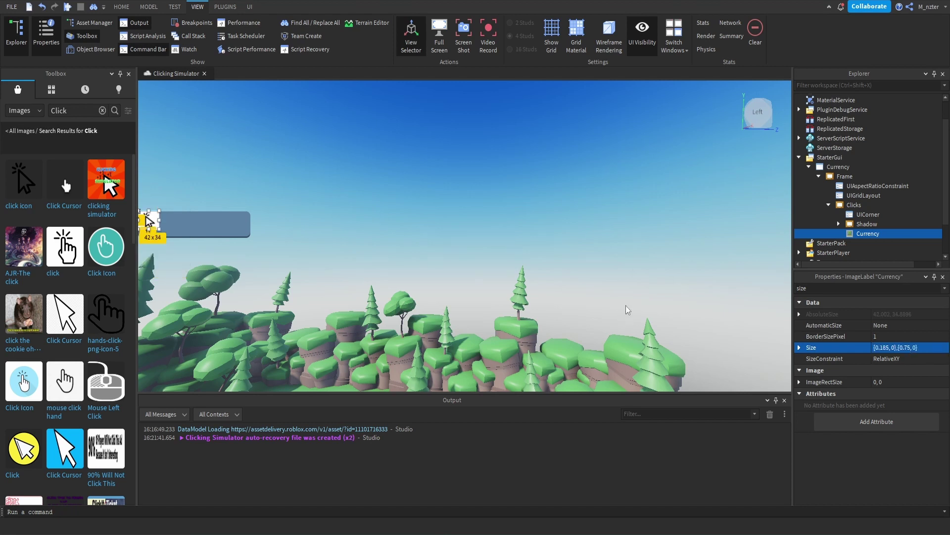
{"action": "left_click", "coordinate": [317, 233]}
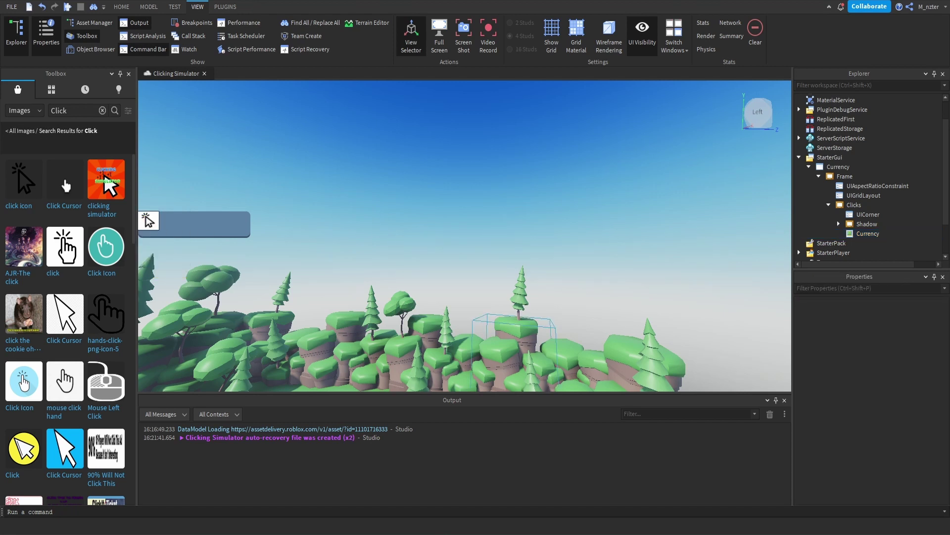
Centre the Currency image vertically with AnchorPoint 0, 0.5 and a Position Y scale of 0.5, and shift it slightly inward from the Clicks frame's left edge
{"action": "left_click", "coordinate": [867, 233]}
{"action": "left_click", "coordinate": [866, 287]}
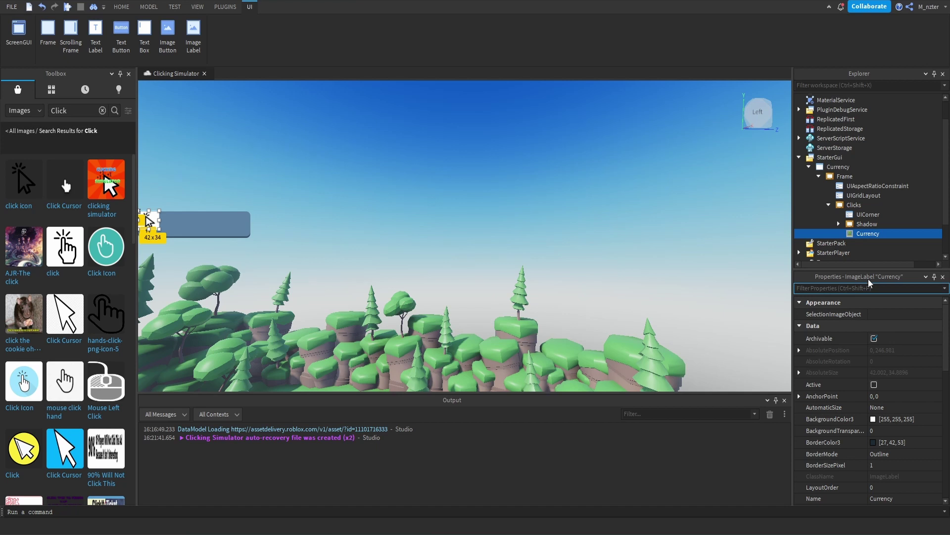
{"action": "type", "text": "po"}
{"action": "left_click", "coordinate": [893, 325]}
{"action": "type", "text": ".5"}
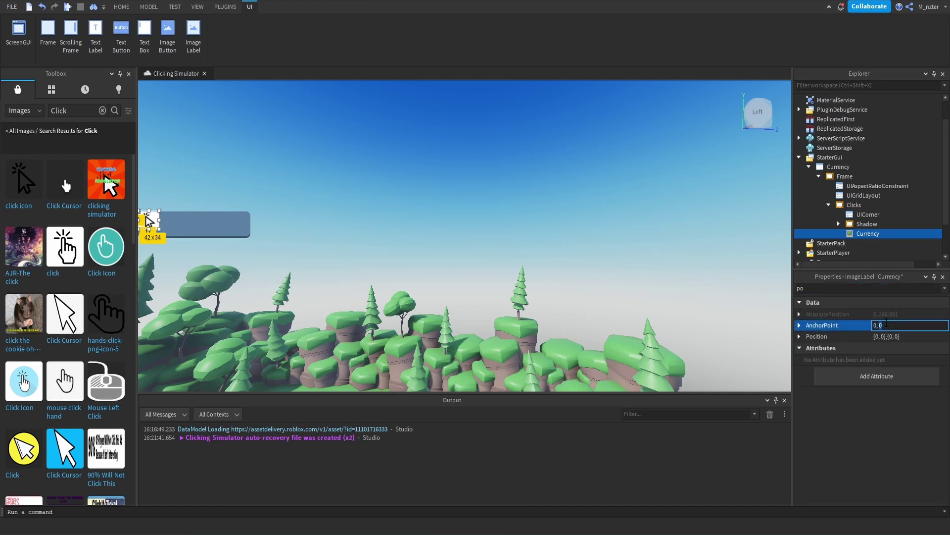
{"action": "key", "text": "Return"}
{"action": "left_click", "coordinate": [894, 336]}
{"action": "type", "text": ".5"}
{"action": "key", "text": "Return"}
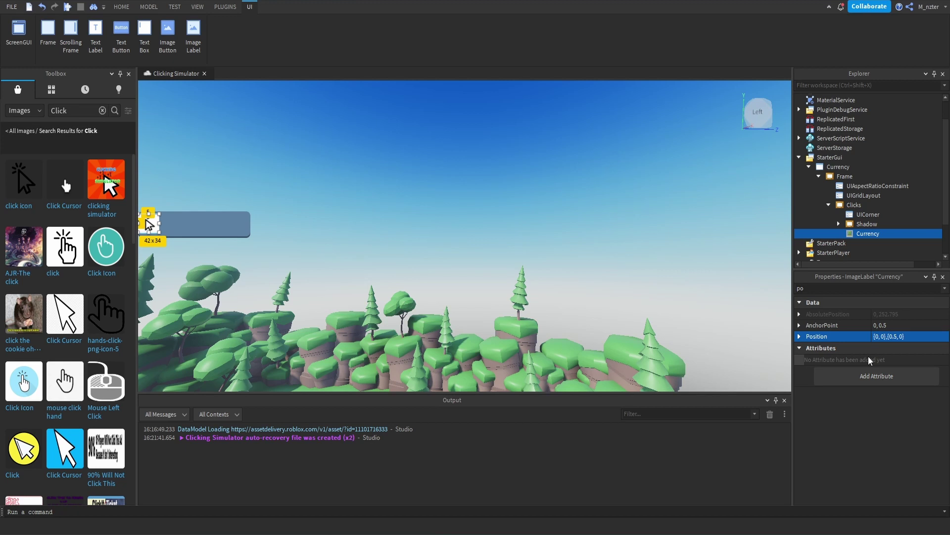
{"action": "left_click", "coordinate": [879, 336]}
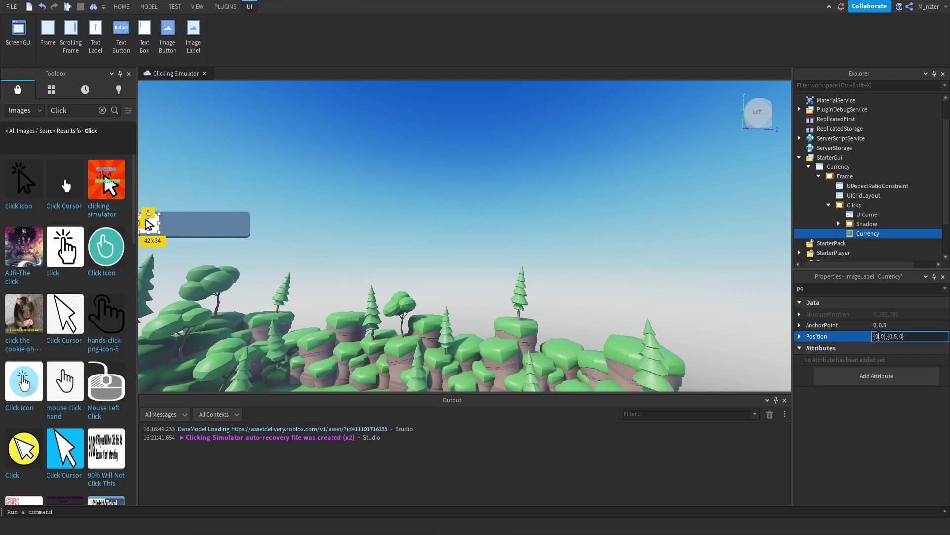
{"action": "left_click", "coordinate": [154, 234]}
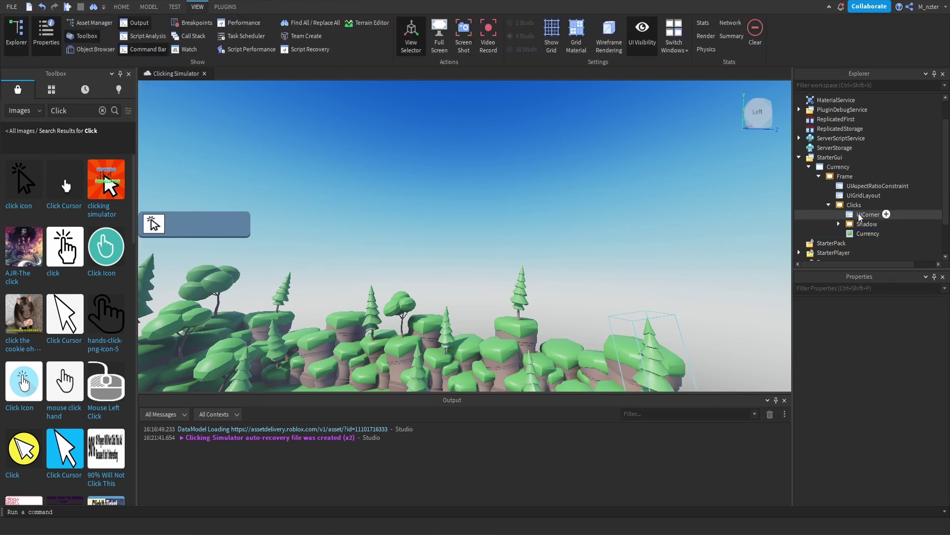
Duplicate the Clicks frame's UICorner and move the copy into the Currency image label
{"action": "left_click", "coordinate": [860, 217]}
{"action": "key", "text": "ctrl+d"}
{"action": "left_click_drag", "start_coordinate": [866, 225], "coordinate": [871, 235]}
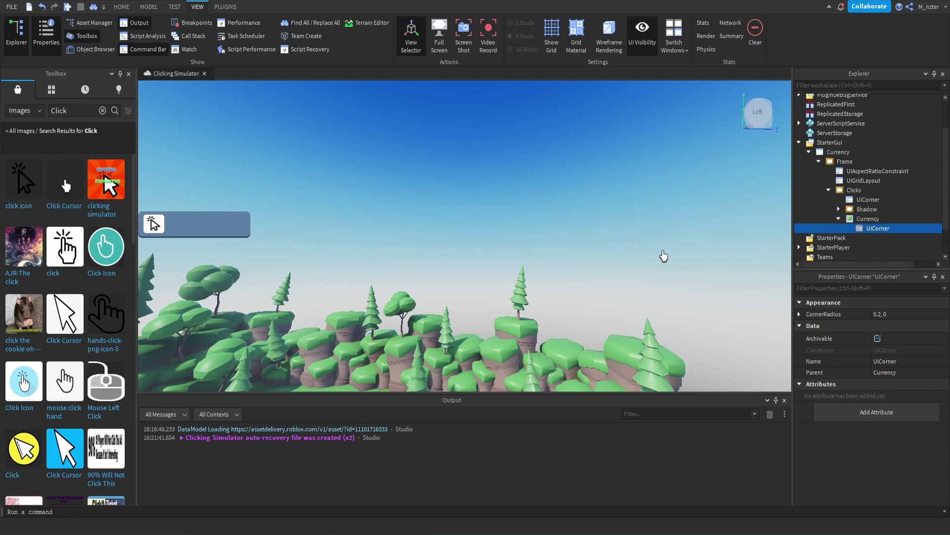
Insert a TextLabel into the Clicks frame and rename it Amount
{"action": "left_click", "coordinate": [854, 190]}
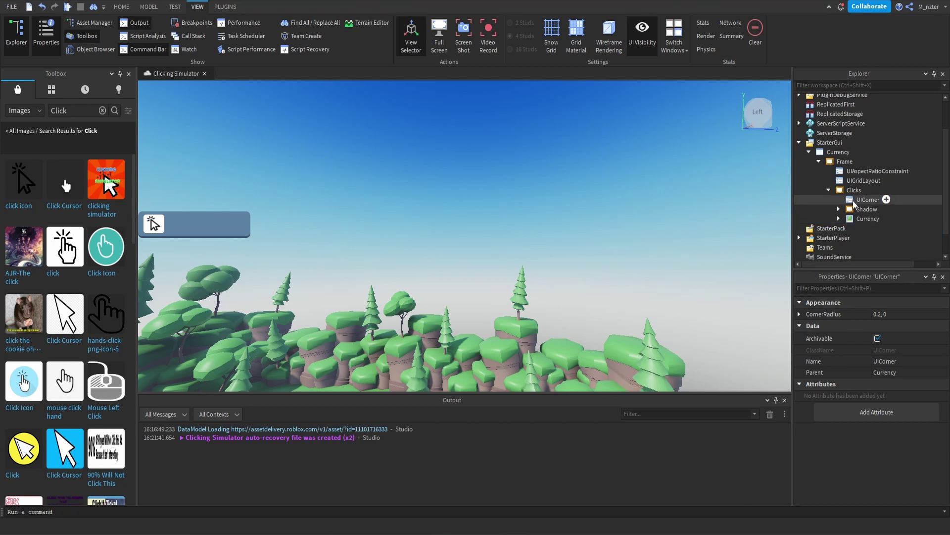
{"action": "left_click", "coordinate": [867, 190]}
{"action": "left_click", "coordinate": [864, 222]}
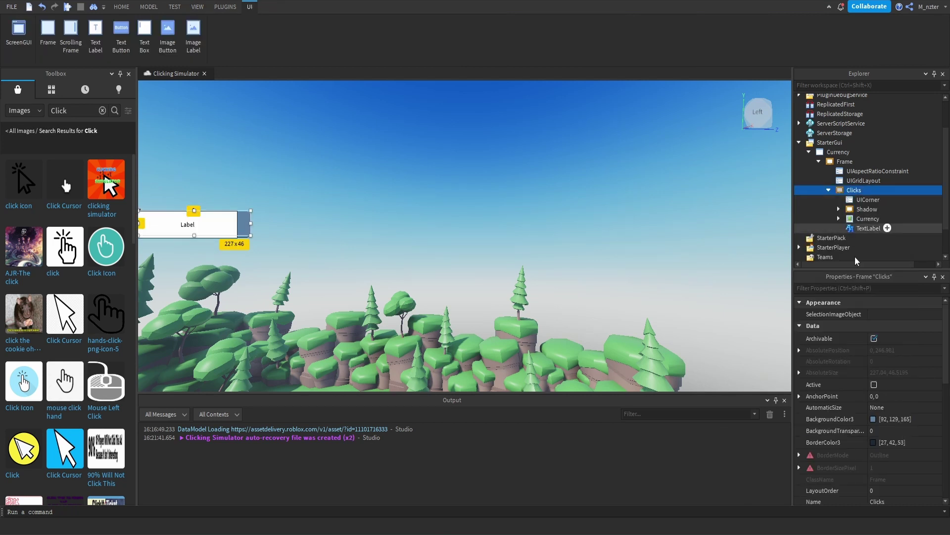
{"action": "double_click", "coordinate": [865, 229]}
{"action": "type", "text": "Amount"}
Set the Amount label's Text to 100.00M
{"action": "left_click", "coordinate": [875, 288]}
{"action": "type", "text": "text"}
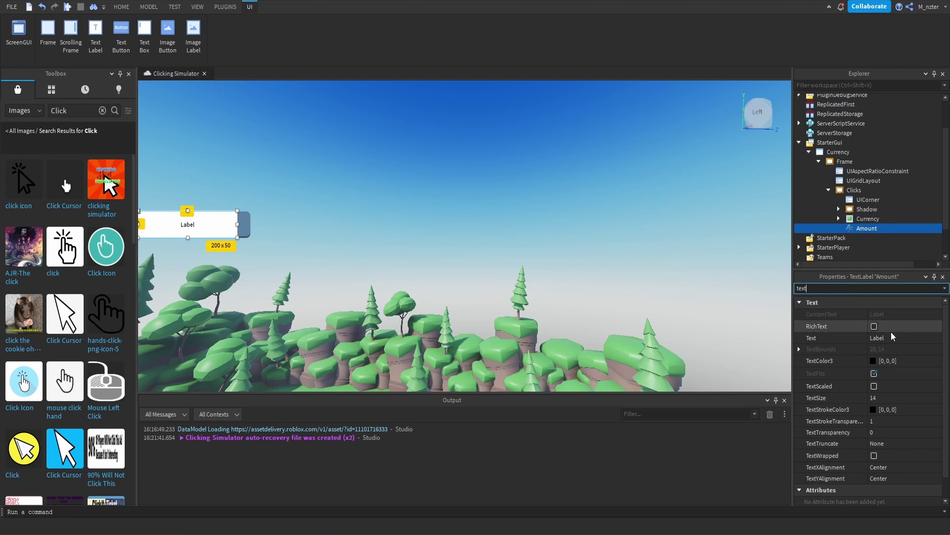
{"action": "left_click", "coordinate": [892, 337]}
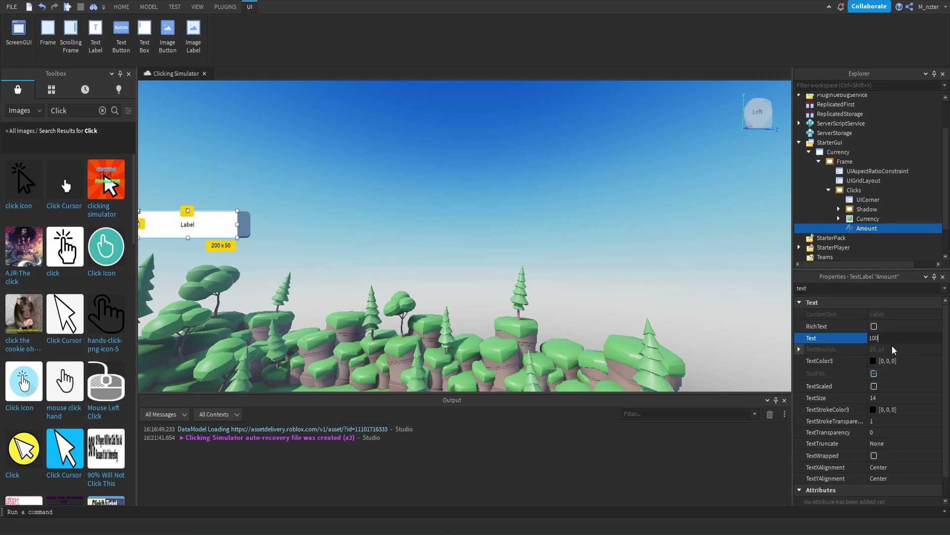
{"action": "type", "text": "100.00M"}
{"action": "key", "text": "Return"}
Change the Amount label's text color to white and enable TextScaled
{"action": "left_click", "coordinate": [873, 360]}
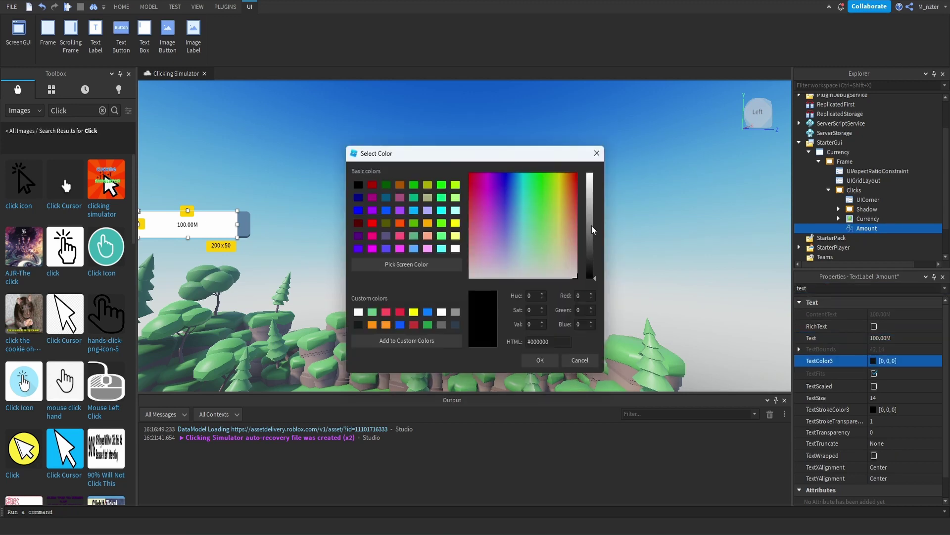
{"action": "left_click_drag", "start_coordinate": [592, 225], "coordinate": [593, 167]}
{"action": "left_click", "coordinate": [599, 153]}
{"action": "left_click", "coordinate": [875, 387]}
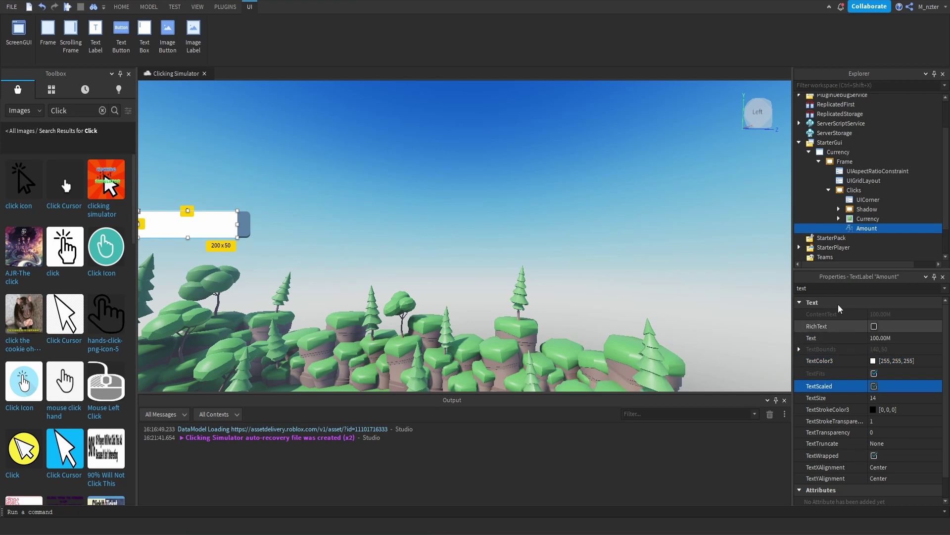
Set the Amount label's font face to Gotham SSm with Bold weight
{"action": "double_click", "coordinate": [803, 288]}
{"action": "type", "text": "f"}
{"action": "left_click", "coordinate": [906, 337]}
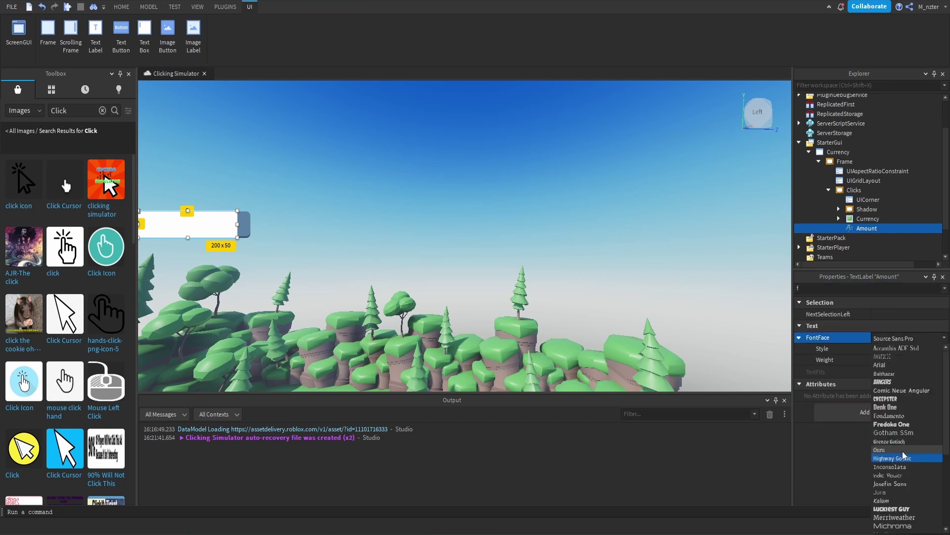
{"action": "left_click", "coordinate": [906, 432]}
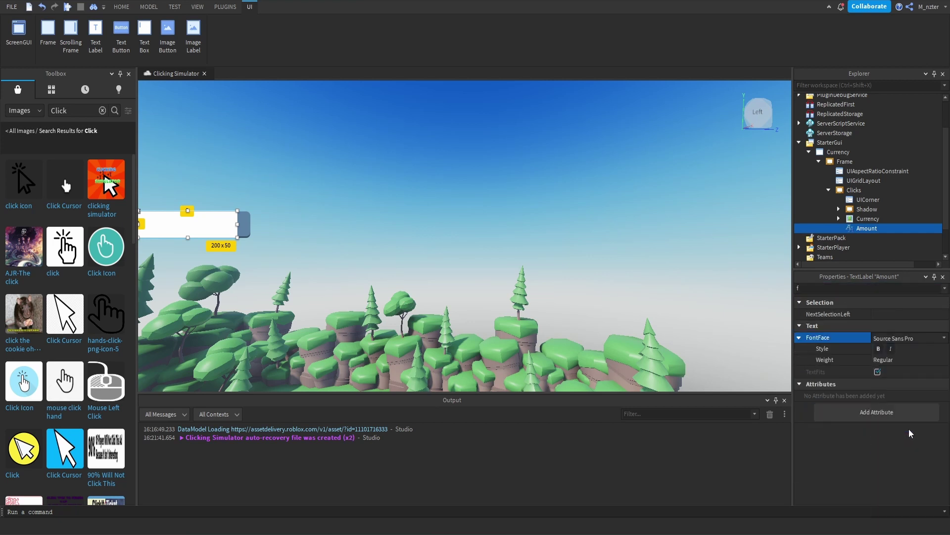
{"action": "left_click", "coordinate": [886, 359]}
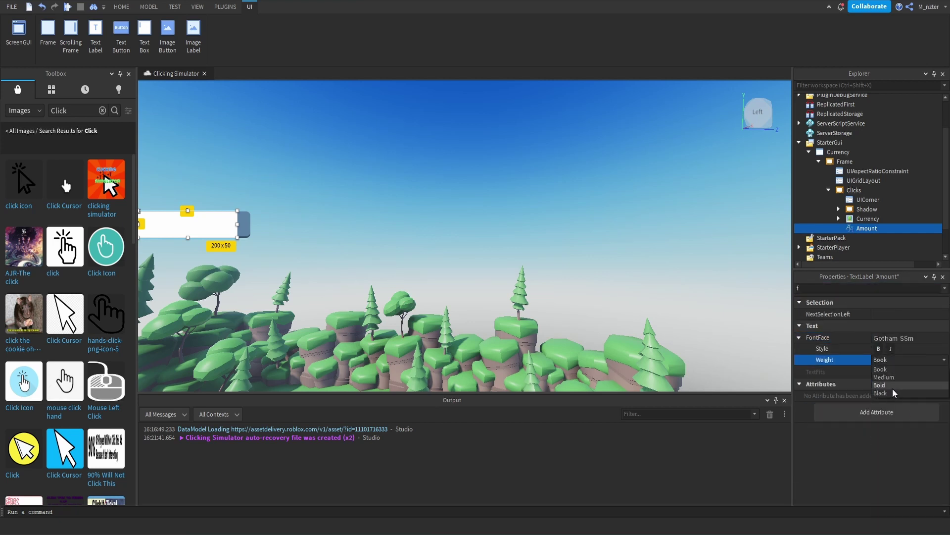
{"action": "left_click", "coordinate": [892, 388]}
Make the Amount label's background fully transparent by setting BackgroundTransparency to 1
{"action": "double_click", "coordinate": [842, 288]}
{"action": "type", "text": "ba"}
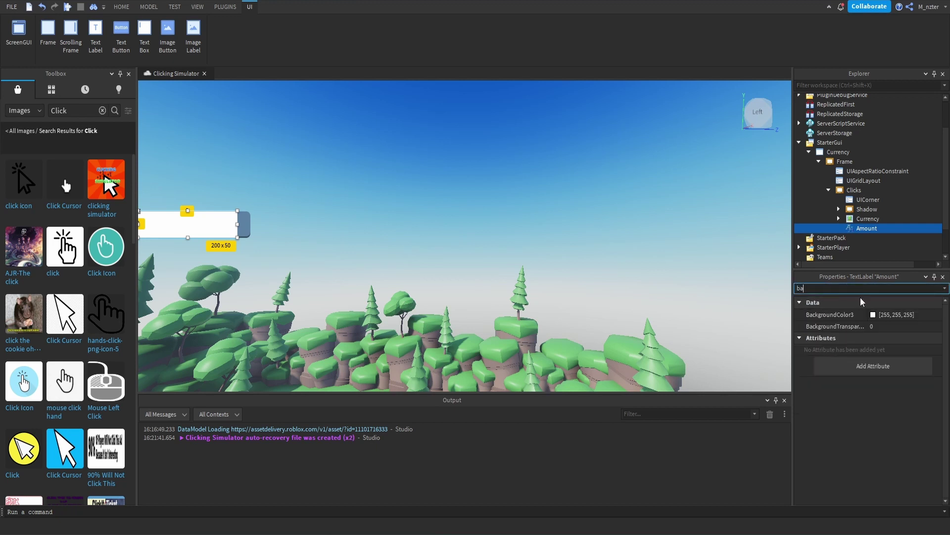
{"action": "left_click", "coordinate": [883, 326]}
{"action": "type", "text": "1"}
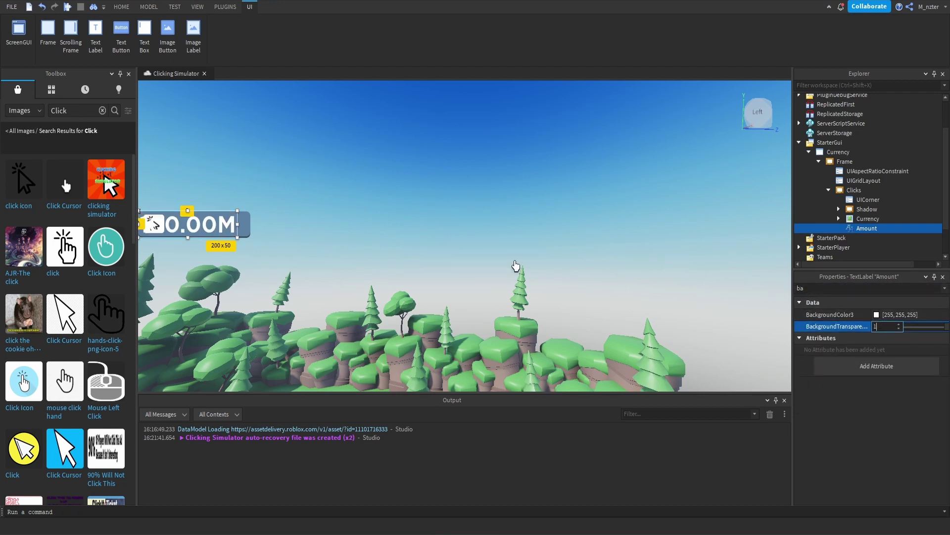
Set the Amount label's Size to {0.472, 0},{0.5, 0}
{"action": "double_click", "coordinate": [818, 287]}
{"action": "type", "text": "size"}
{"action": "key", "text": "Return"}
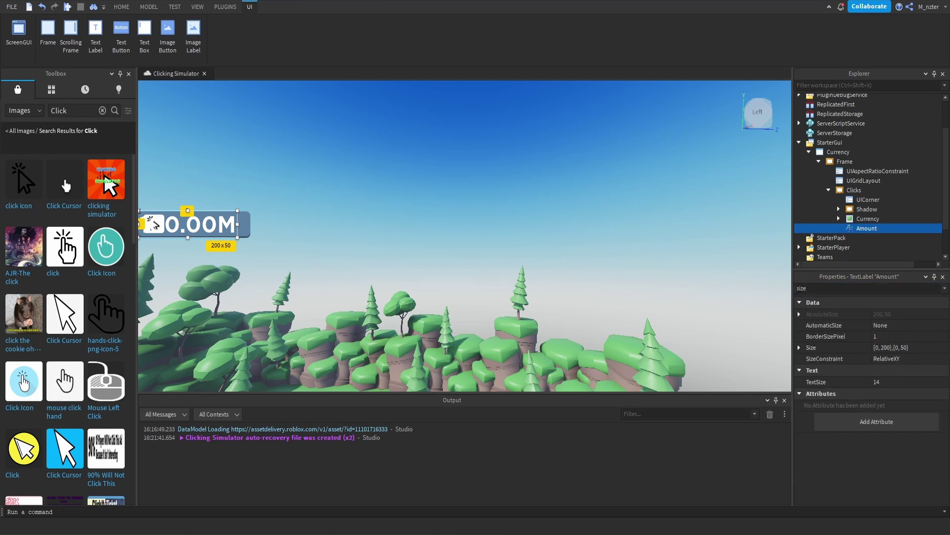
{"action": "left_click", "coordinate": [890, 347]}
{"action": "type", "text": ".472, 0,"}
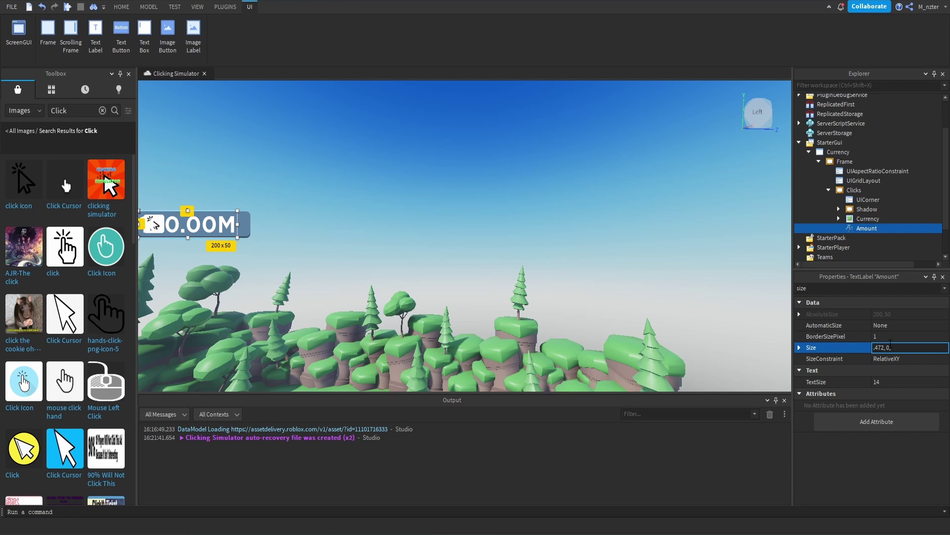
{"action": "type", "text": " .5,0"}
{"action": "key", "text": "Return"}
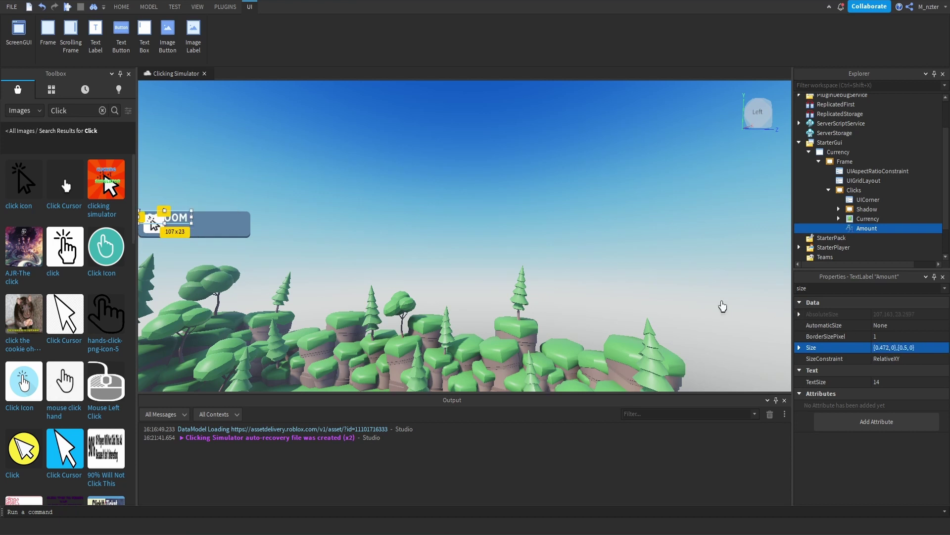
Set the Amount label's Position to {0.25, 0},{0.1, 0} beside the click icon
{"action": "left_click", "coordinate": [854, 287]}
{"action": "type", "text": "po"}
{"action": "left_click", "coordinate": [890, 336]}
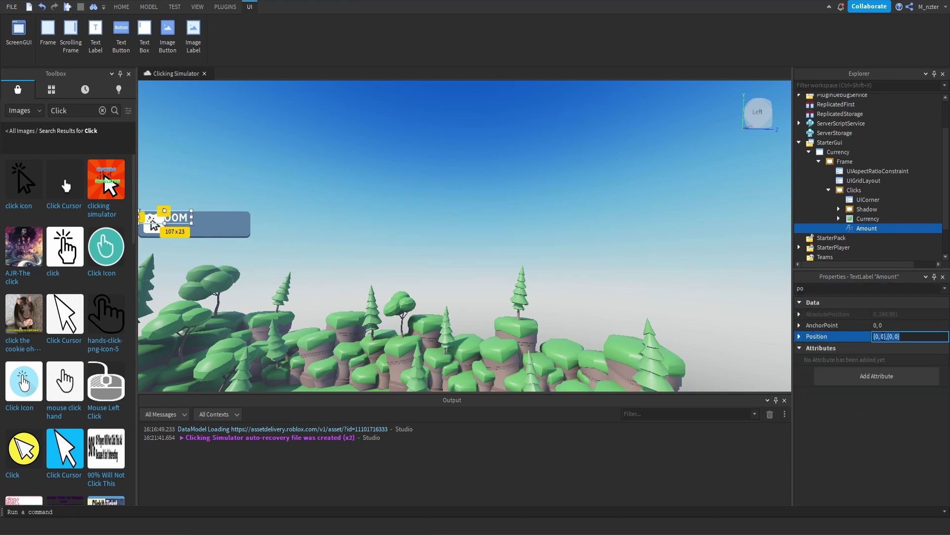
{"action": "type", "text": ".25,0,.1,0"}
{"action": "key", "text": "Return"}
{"action": "left_click", "coordinate": [578, 265]}
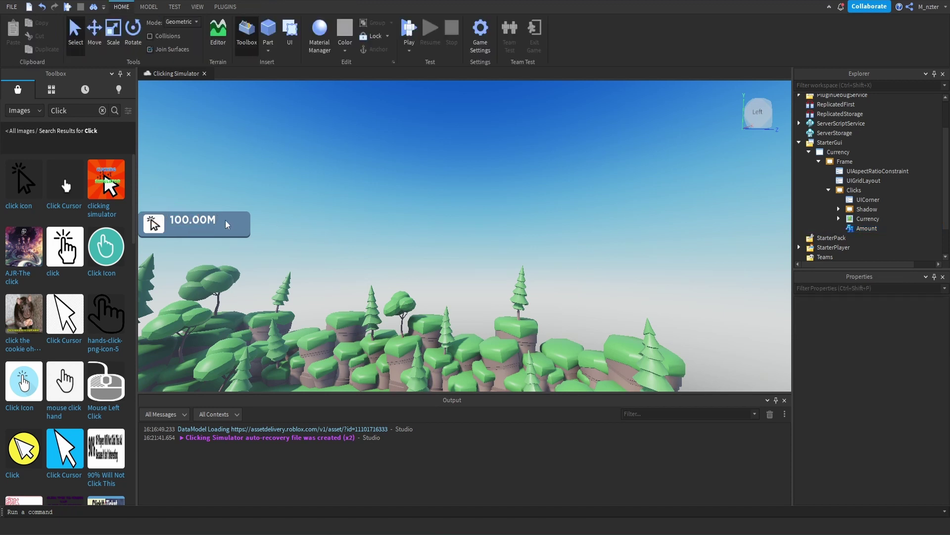
Preview the Clicks counter on the emulated iPhone 5 screen and turn the device emulator off again
{"action": "left_click", "coordinate": [174, 6]}
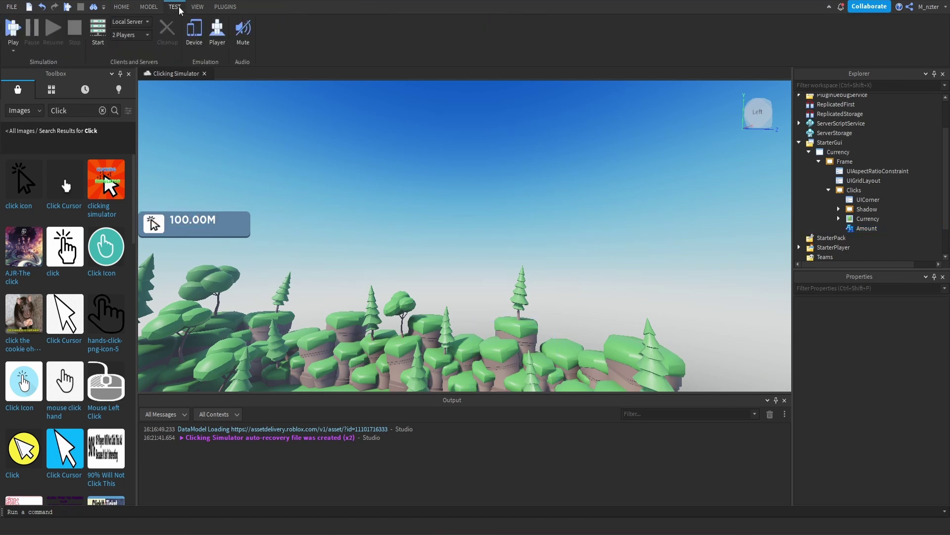
{"action": "left_click", "coordinate": [193, 30]}
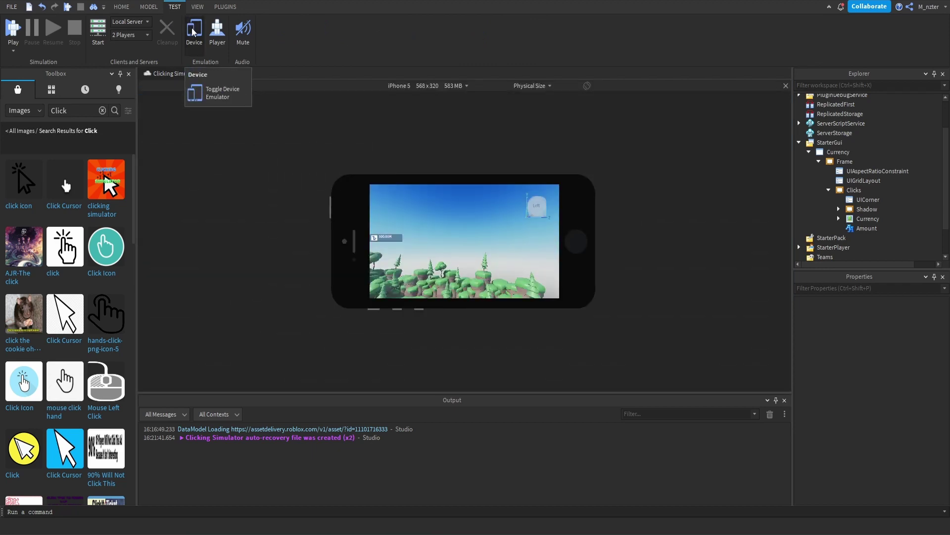
{"action": "left_click", "coordinate": [192, 30]}
Try to widen the Amount label by extending its right edge, and undo the resize
{"action": "left_click", "coordinate": [196, 219]}
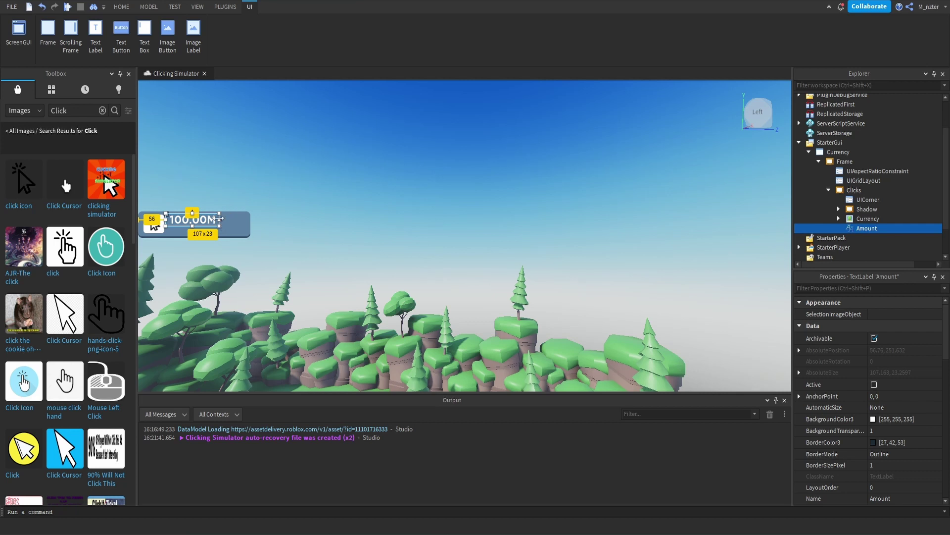
{"action": "left_click_drag", "start_coordinate": [219, 219], "coordinate": [233, 220]}
{"action": "key", "text": "ctrl+z"}
Set the Amount label's TextXAlignment to Left
{"action": "key", "text": "ctrl+shift+p"}
{"action": "type", "text": "ali"}
{"action": "left_click", "coordinate": [894, 350]}
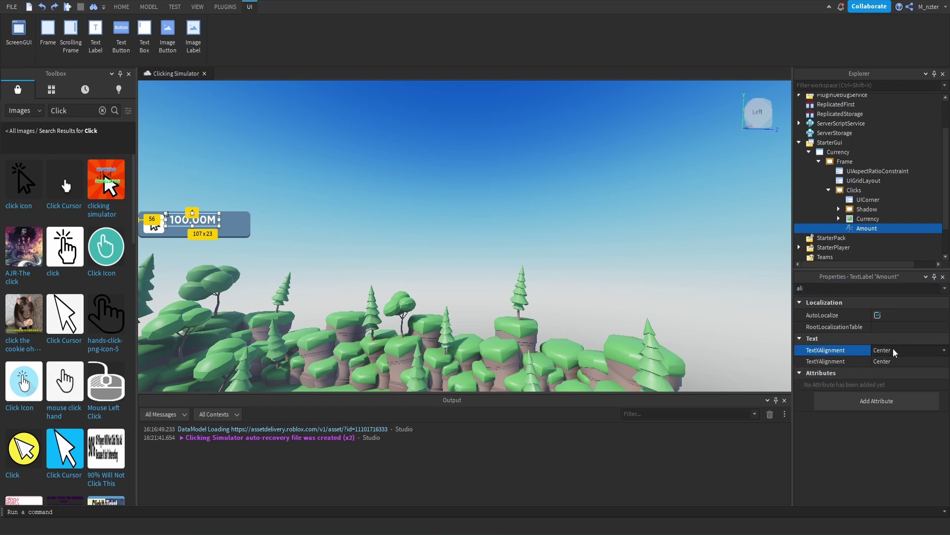
{"action": "left_click", "coordinate": [894, 371]}
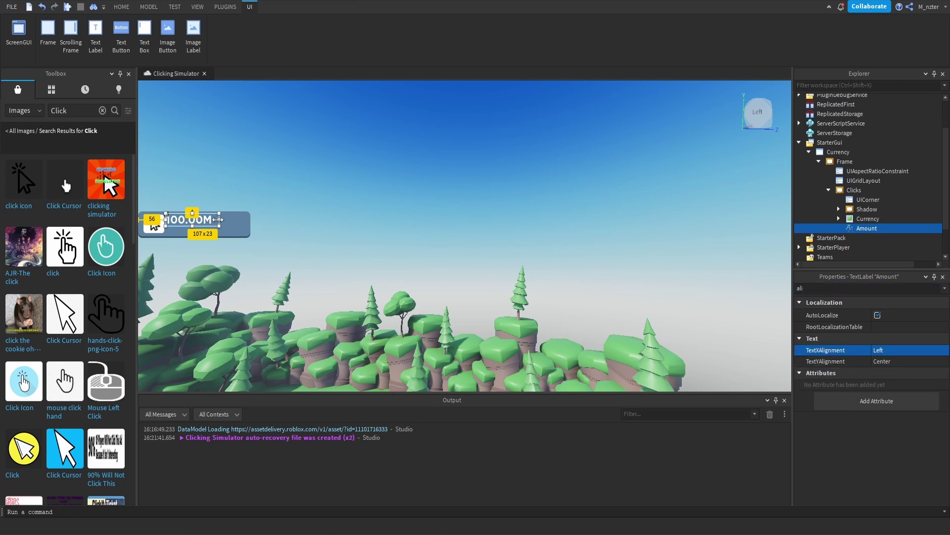
Try widening the Amount label to about 145 x 23 while comparing Center and Left text alignment, and undo the widening
{"action": "left_click_drag", "start_coordinate": [217, 219], "coordinate": [237, 220]}
{"action": "left_click", "coordinate": [911, 351]}
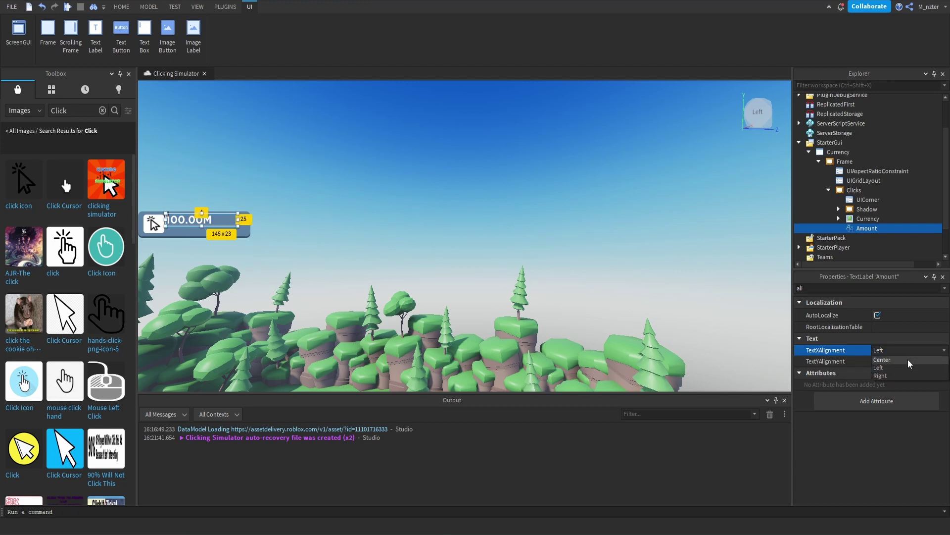
{"action": "left_click", "coordinate": [908, 359]}
{"action": "left_click", "coordinate": [903, 352]}
{"action": "left_click", "coordinate": [907, 369]}
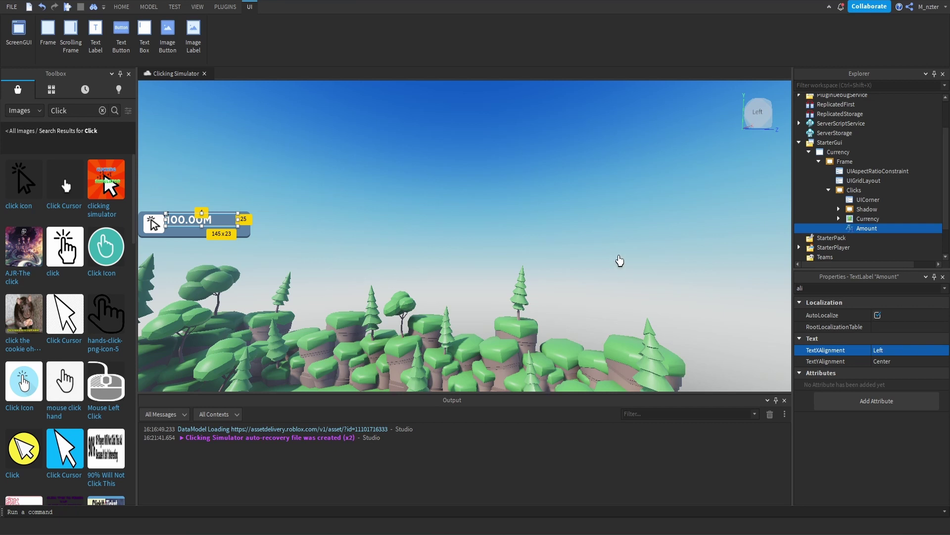
{"action": "key", "text": "ctrl+z"}
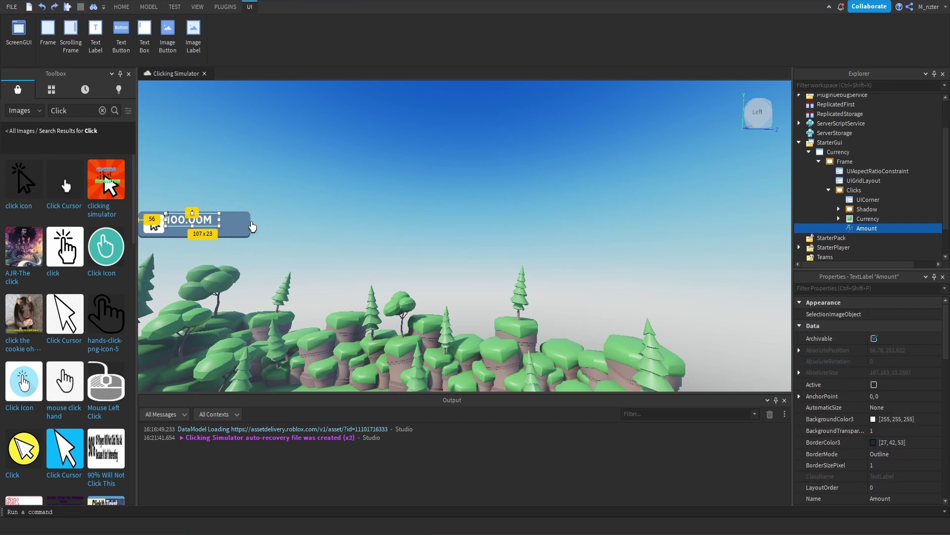
{"action": "left_click", "coordinate": [295, 196]}
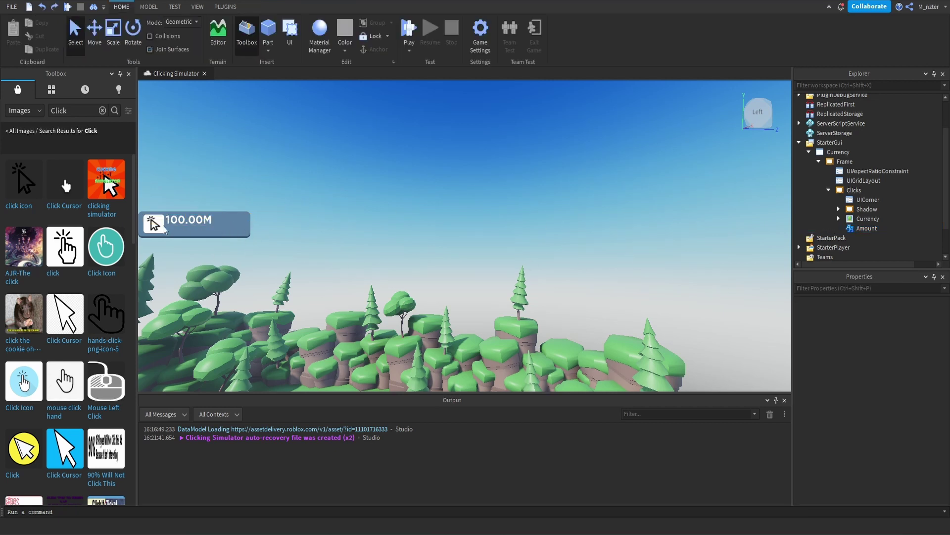
Duplicate the Amount label inside the Clicks frame and rename the copy CPS
{"action": "left_click", "coordinate": [867, 229]}
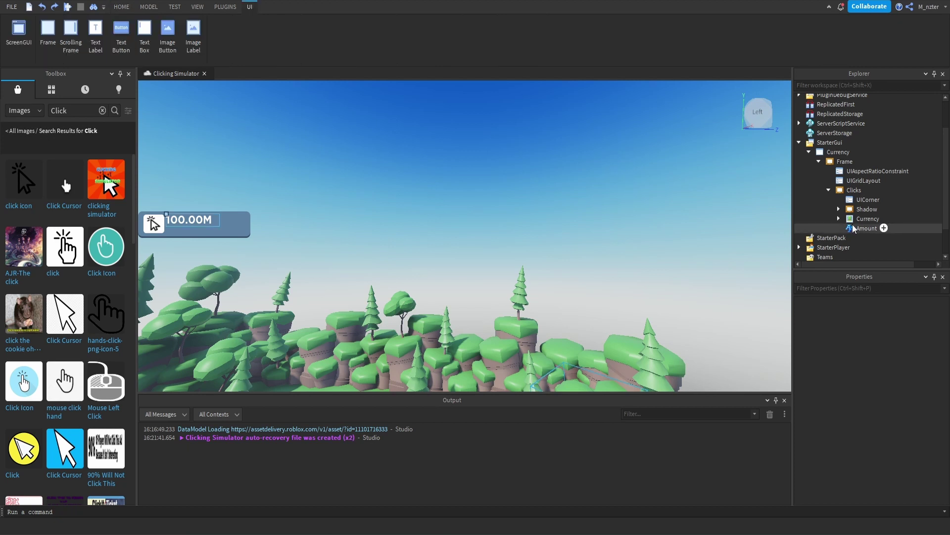
{"action": "key", "text": "ctrl+d"}
{"action": "double_click", "coordinate": [864, 238]}
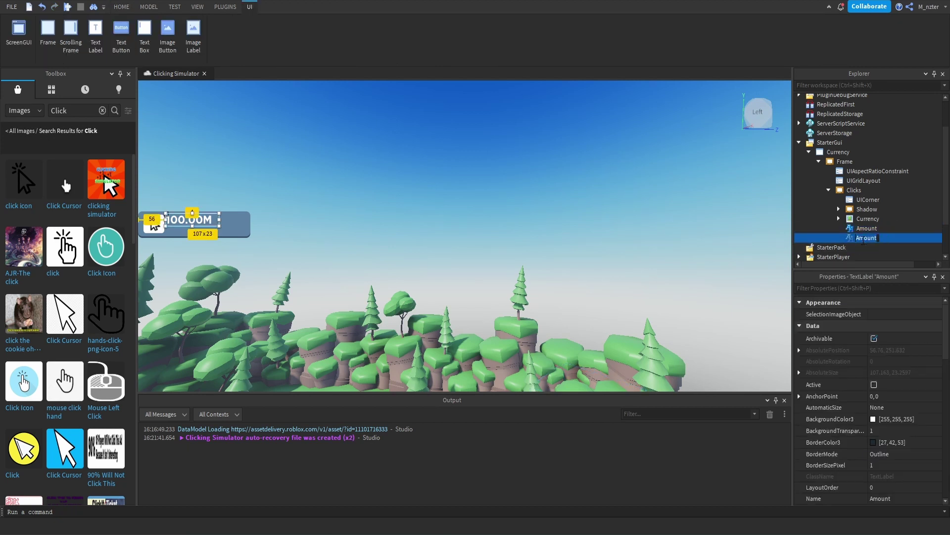
{"action": "type", "text": "CPS"}
{"action": "key", "text": "Return"}
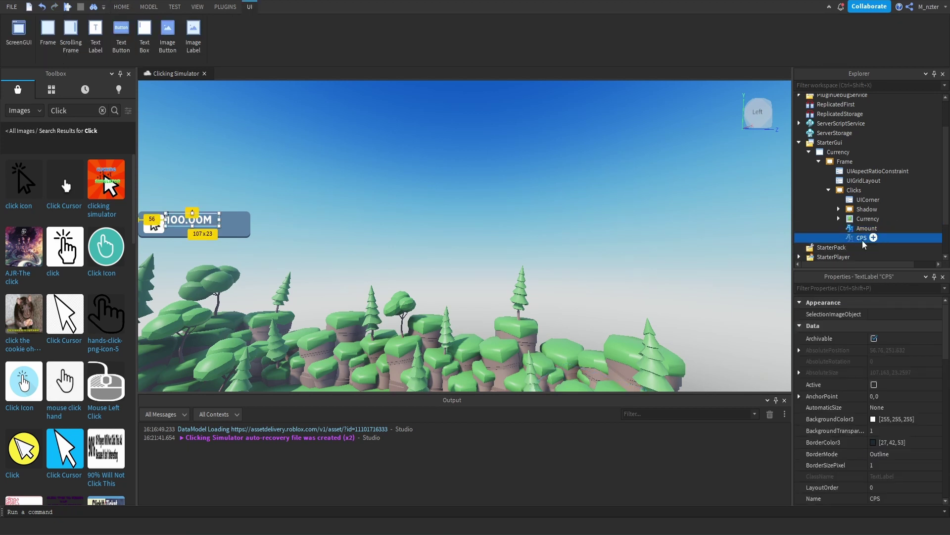
Set the CPS label's Position to {0.25, 0},{0.6, 0} below the Amount label
{"action": "left_click", "coordinate": [851, 288]}
{"action": "type", "text": "po"}
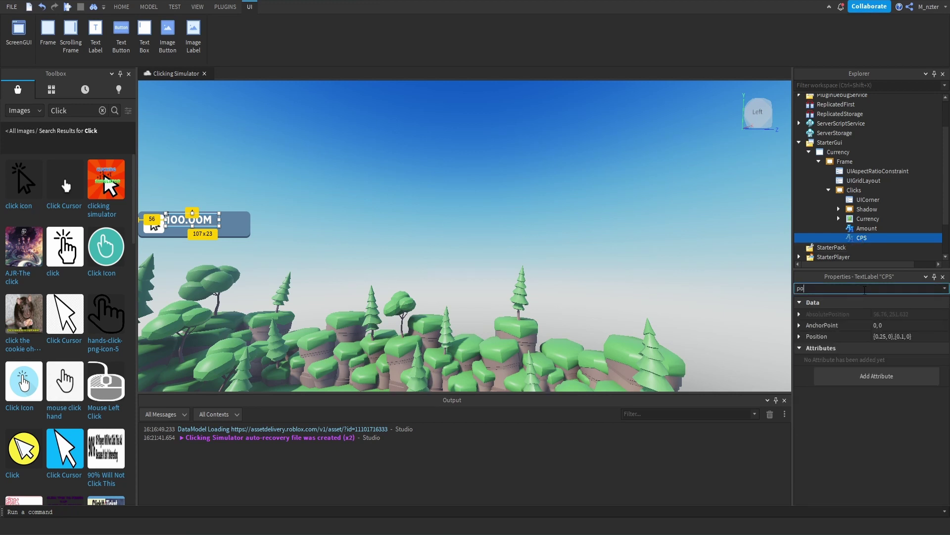
{"action": "left_click", "coordinate": [890, 338]}
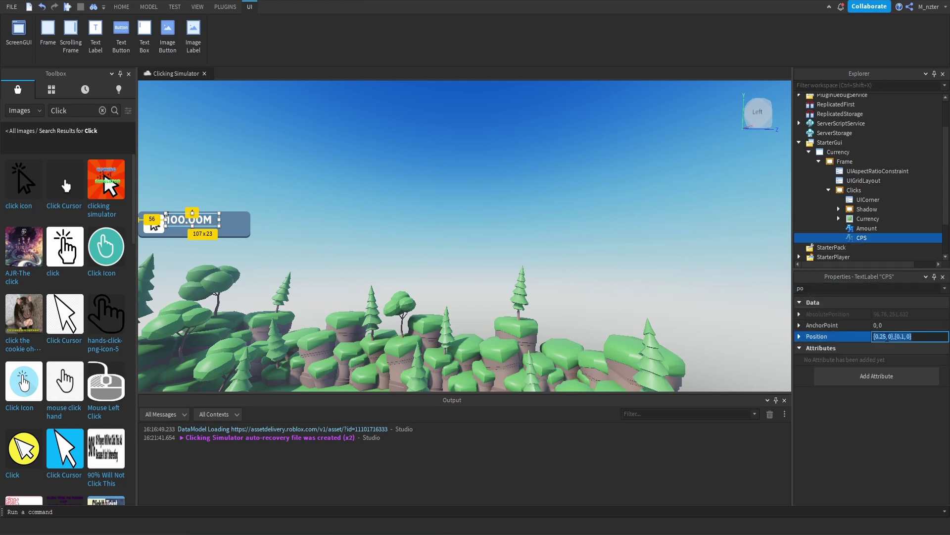
{"action": "key", "text": "Right"}
{"action": "key", "text": "BackSpace"}
{"action": "type", "text": "6"}
{"action": "key", "text": "Return"}
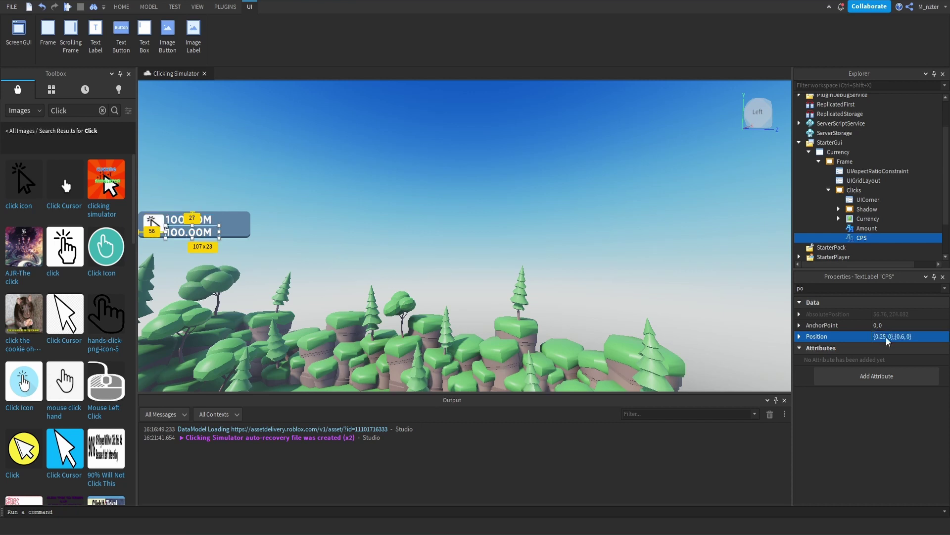
Shrink the CPS label to about 77 x 18 by reducing its height and then its width
{"action": "left_click_drag", "start_coordinate": [192, 238], "coordinate": [193, 236]}
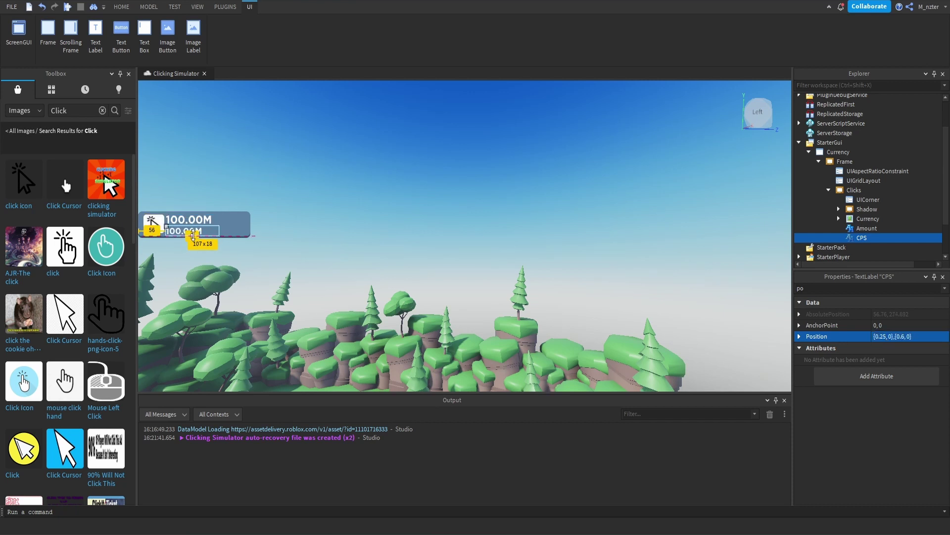
{"action": "left_click", "coordinate": [345, 255]}
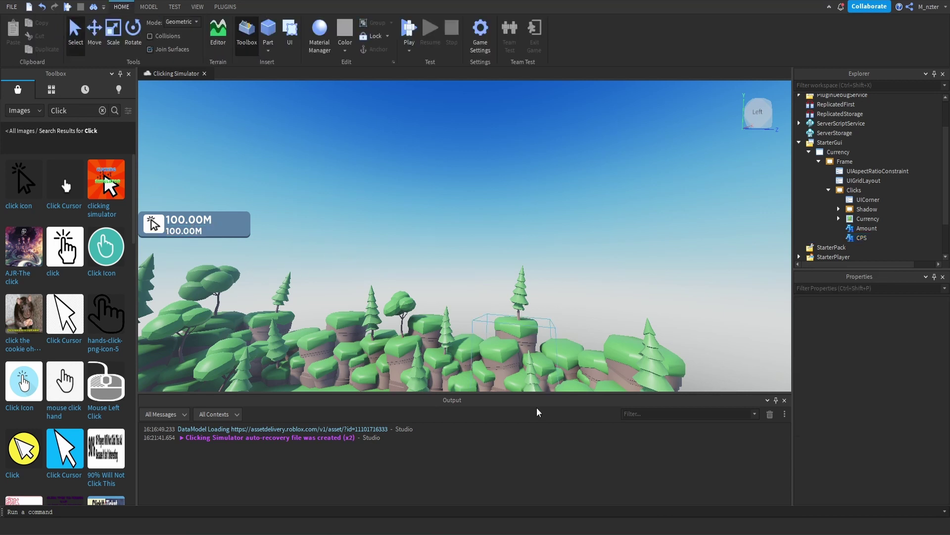
{"action": "left_click", "coordinate": [218, 231]}
{"action": "left_click_drag", "start_coordinate": [219, 231], "coordinate": [205, 230]}
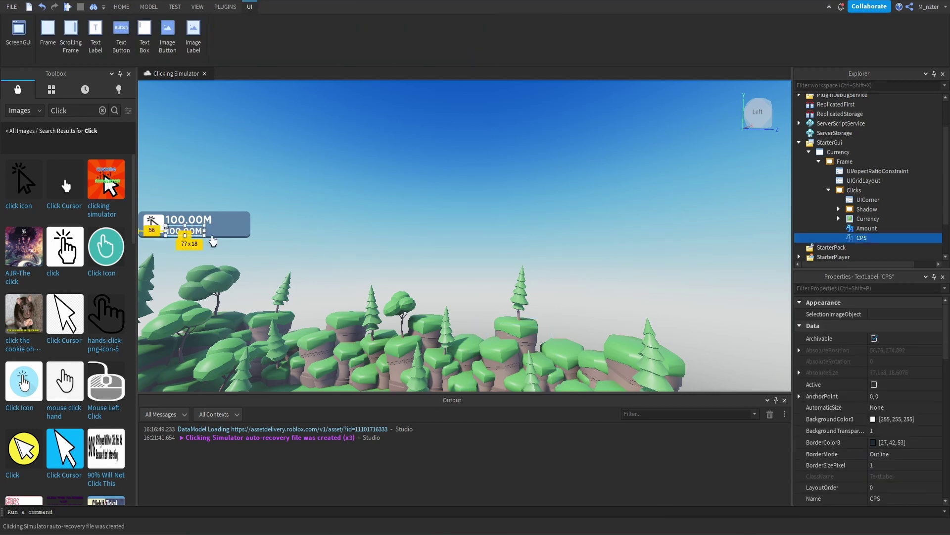
Set the CPS label's text to (+1.5K/sec) and deselect the label
{"action": "left_click", "coordinate": [869, 289]}
{"action": "type", "text": "text"}
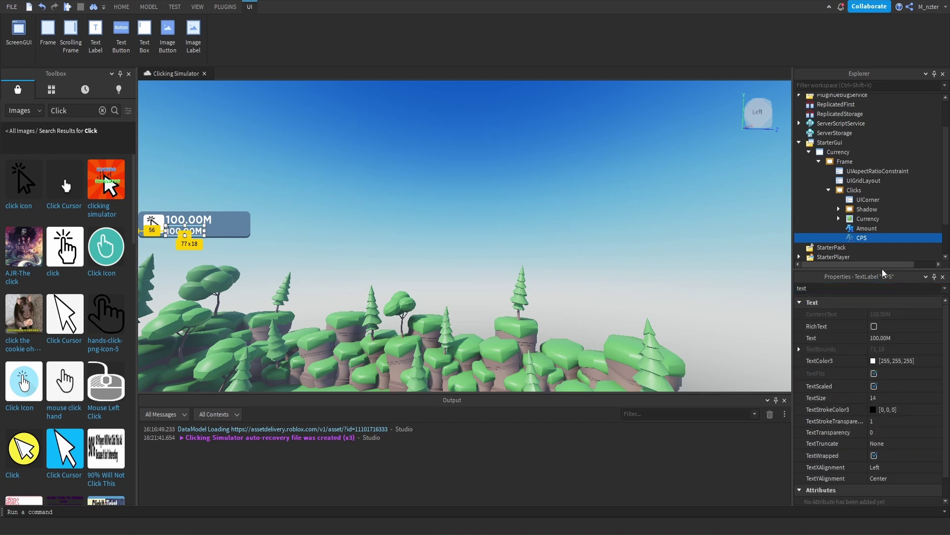
{"action": "left_click", "coordinate": [884, 338]}
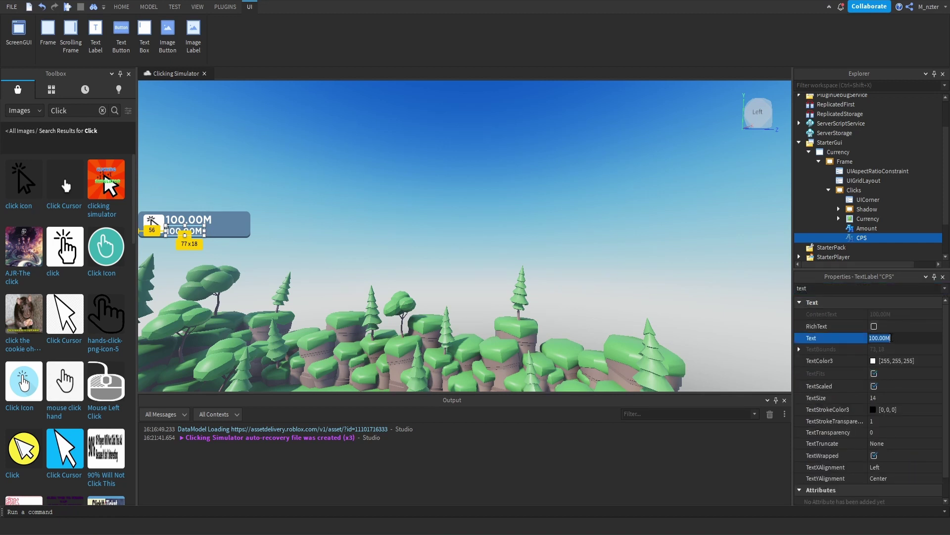
{"action": "type", "text": "(+1.5K/sec)"}
{"action": "key", "text": "Return"}
{"action": "left_click", "coordinate": [619, 201]}
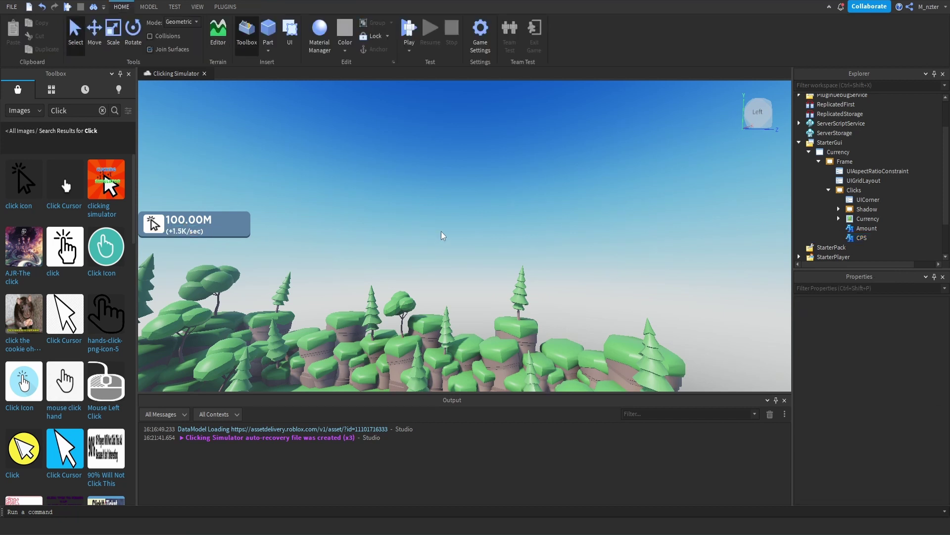
{"action": "left_click", "coordinate": [861, 237]}
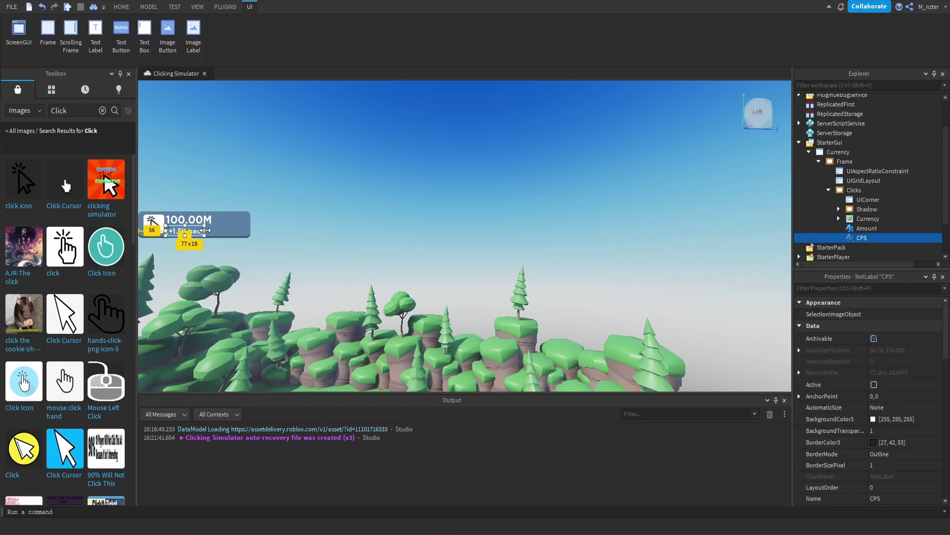
{"action": "left_click", "coordinate": [865, 228]}
{"action": "left_click", "coordinate": [861, 239]}
{"action": "left_click_drag", "start_coordinate": [218, 232], "coordinate": [217, 235]}
{"action": "left_click", "coordinate": [223, 239]}
Insert a TextButton into the Clicks frame and rename it Buy
{"action": "left_click", "coordinate": [868, 190]}
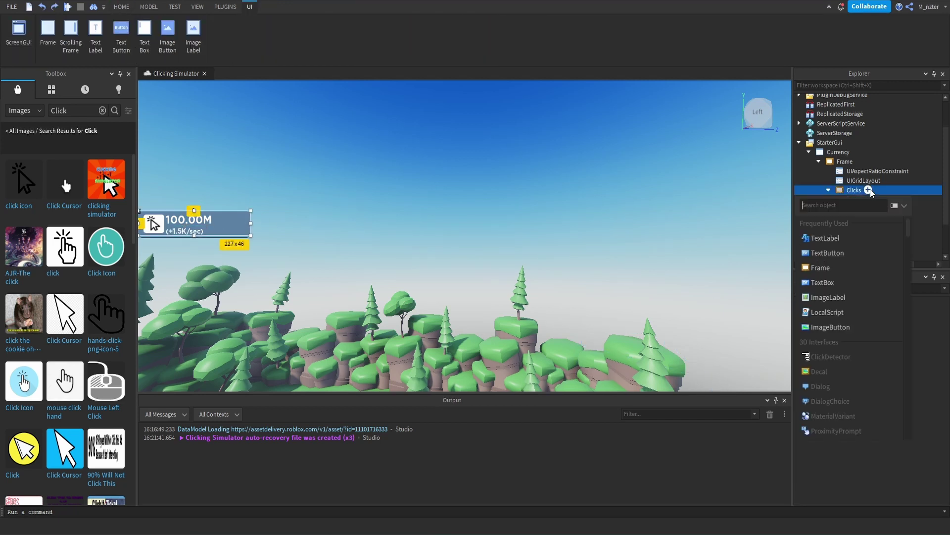
{"action": "type", "text": "text"}
{"action": "key", "text": "Return"}
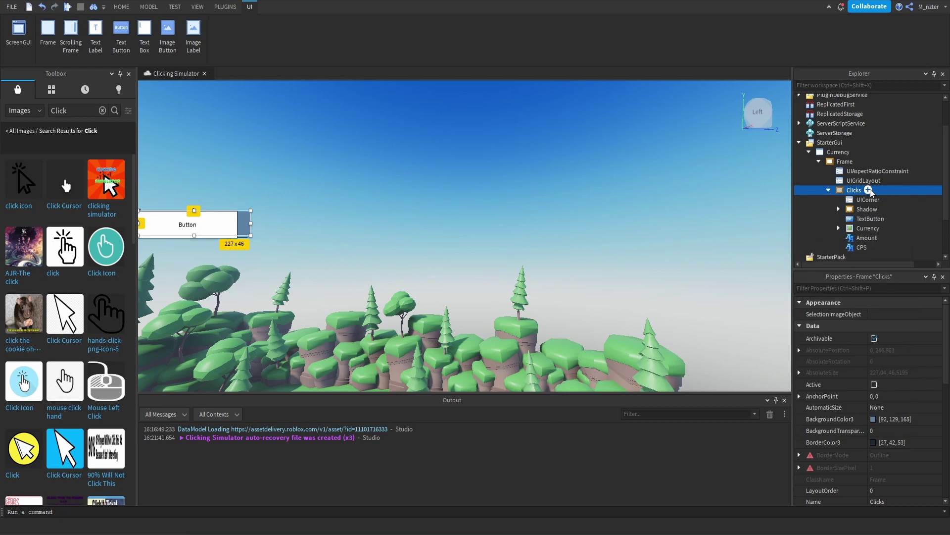
{"action": "type", "text": "B"}
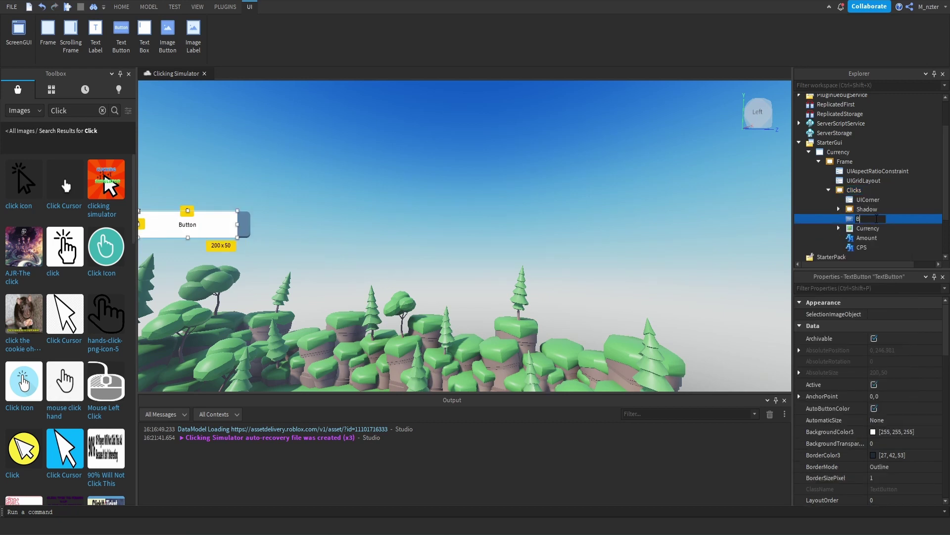
{"action": "type", "text": "uy"}
Set the Buy button's BackgroundColor3 to bright green, [51, 255, 85]
{"action": "left_click", "coordinate": [871, 288]}
{"action": "type", "text": "bac"}
{"action": "left_click", "coordinate": [876, 315]}
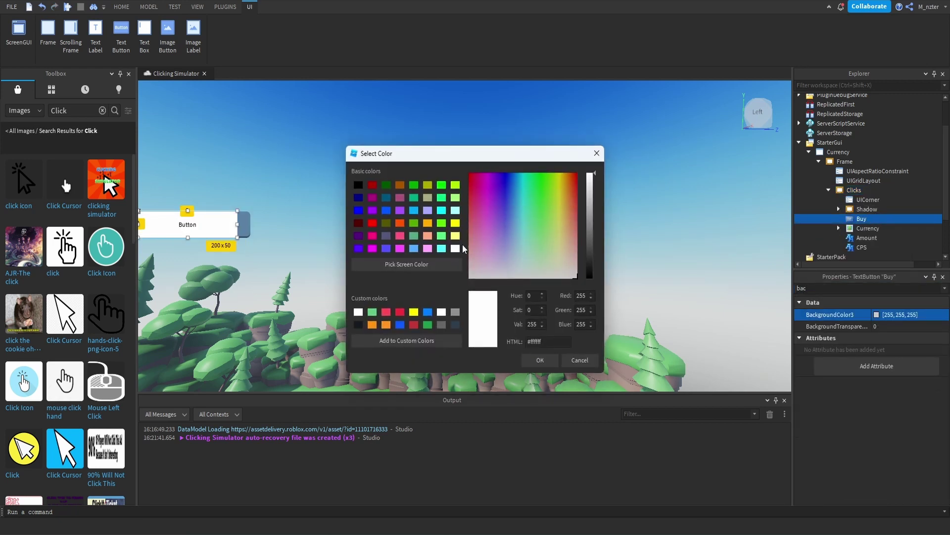
{"action": "left_click", "coordinate": [431, 265]}
{"action": "left_click", "coordinate": [538, 194]}
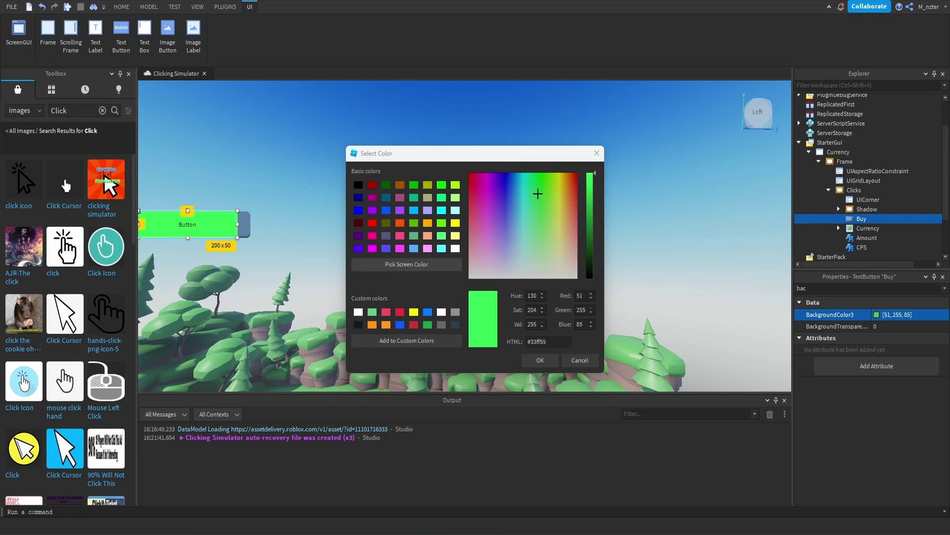
{"action": "left_click", "coordinate": [540, 360]}
Replace the Buy button's text with a plus sign (+)
{"action": "double_click", "coordinate": [871, 288]}
{"action": "type", "text": "text"}
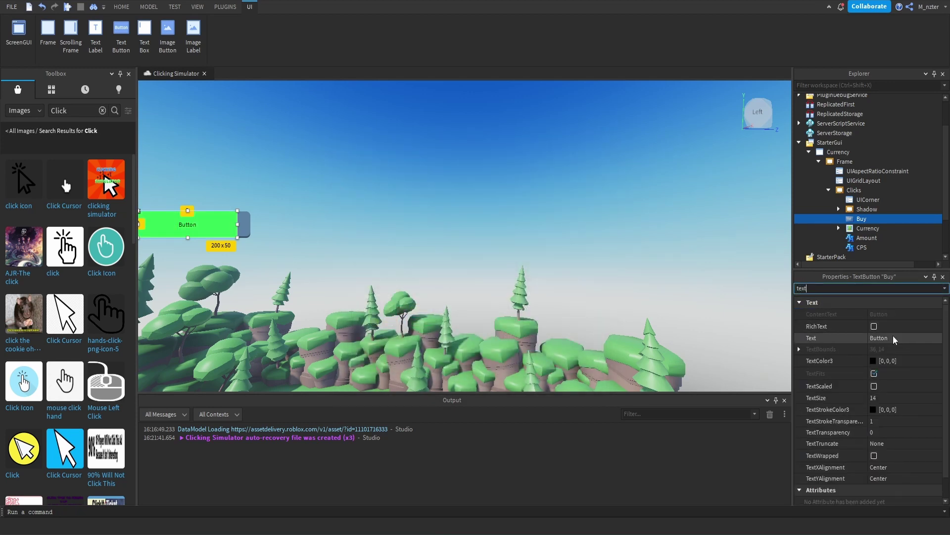
{"action": "left_click", "coordinate": [891, 338]}
{"action": "type", "text": "+"}
{"action": "key", "text": "Return"}
Make the Buy button's text white, [255, 255, 255], and enable TextScaled
{"action": "left_click", "coordinate": [874, 360]}
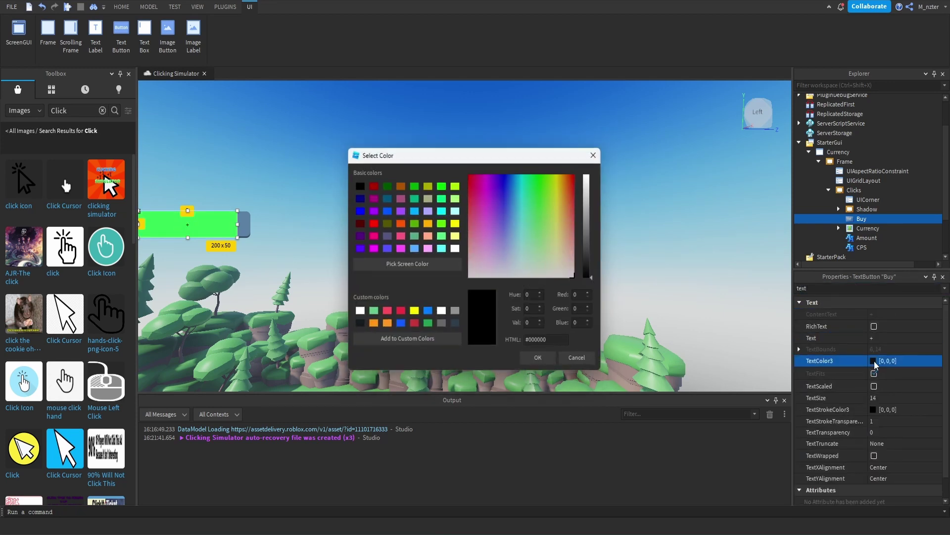
{"action": "left_click", "coordinate": [455, 248]}
{"action": "left_click", "coordinate": [596, 153]}
{"action": "left_click", "coordinate": [874, 385]}
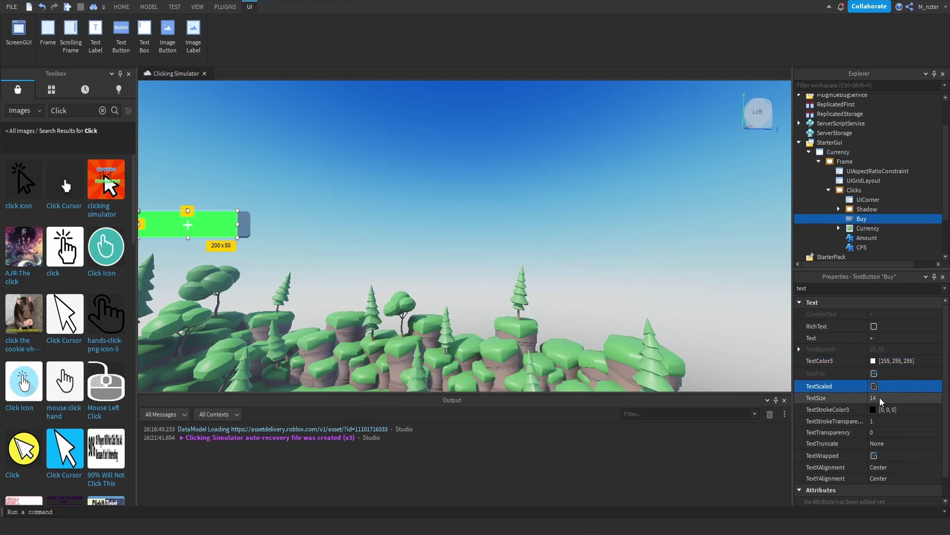
Set the Buy button's font to Gotham SSm with the Black weight
{"action": "double_click", "coordinate": [871, 288]}
{"action": "type", "text": "fo"}
{"action": "left_click", "coordinate": [903, 315]}
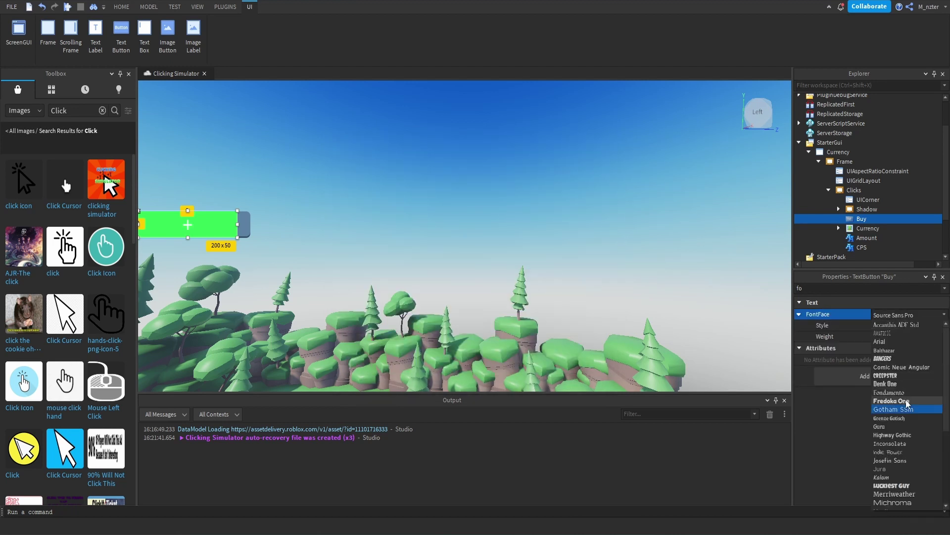
{"action": "left_click", "coordinate": [894, 408]}
{"action": "left_click", "coordinate": [896, 336]}
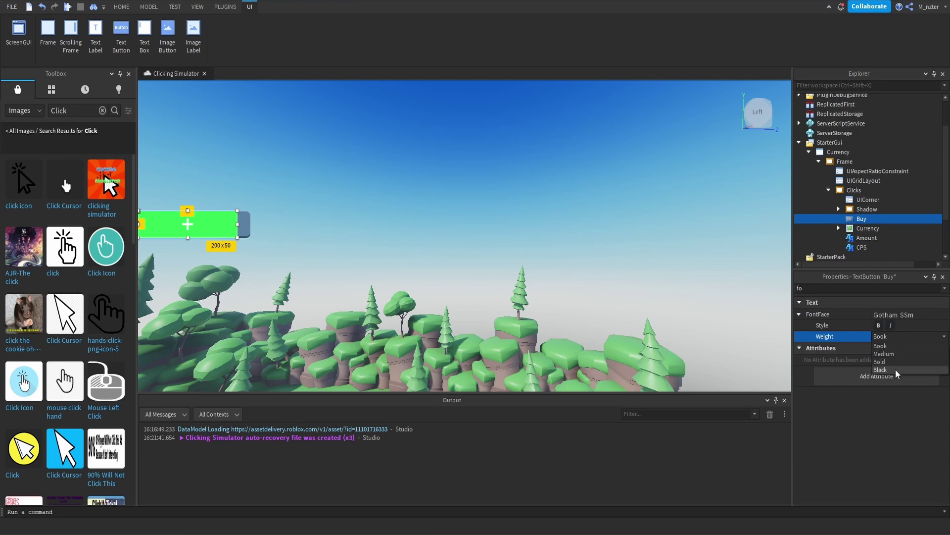
{"action": "left_click", "coordinate": [896, 372]}
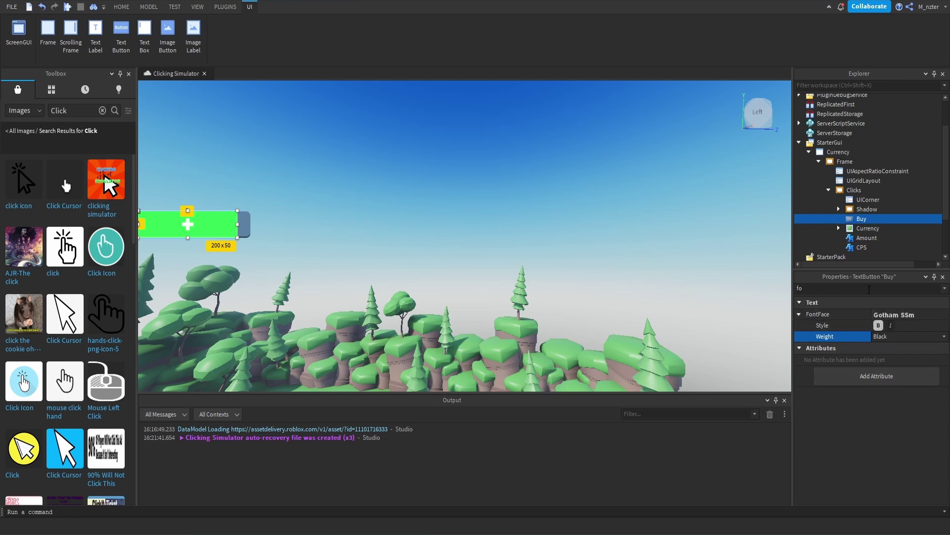
Set the Buy button's TextStrokeTransparency to 0.9
{"action": "double_click", "coordinate": [871, 288]}
{"action": "type", "text": "str"}
{"action": "left_click", "coordinate": [915, 351]}
{"action": "left_click_drag", "start_coordinate": [945, 351], "coordinate": [943, 353]}
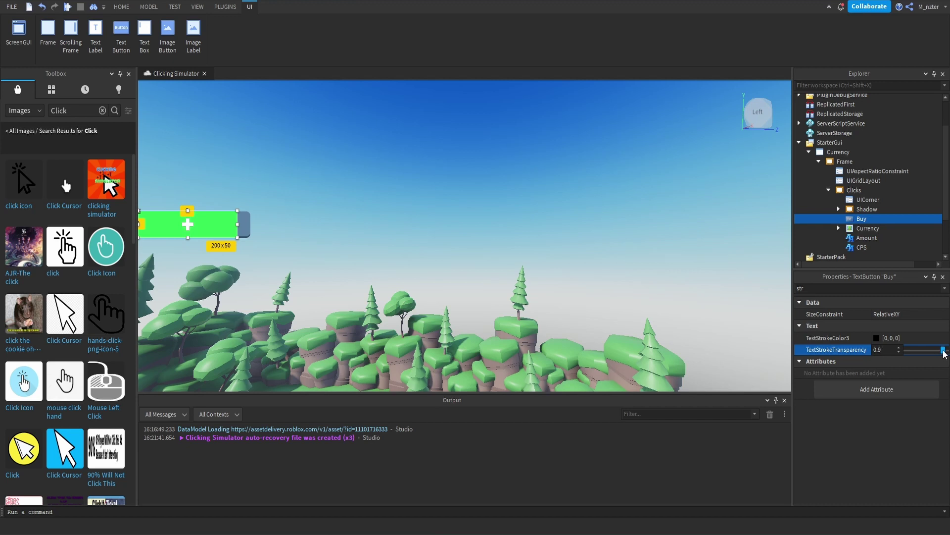
Set the Buy button's Size to {0.18, 0},{0.75, 0}
{"action": "double_click", "coordinate": [865, 288]}
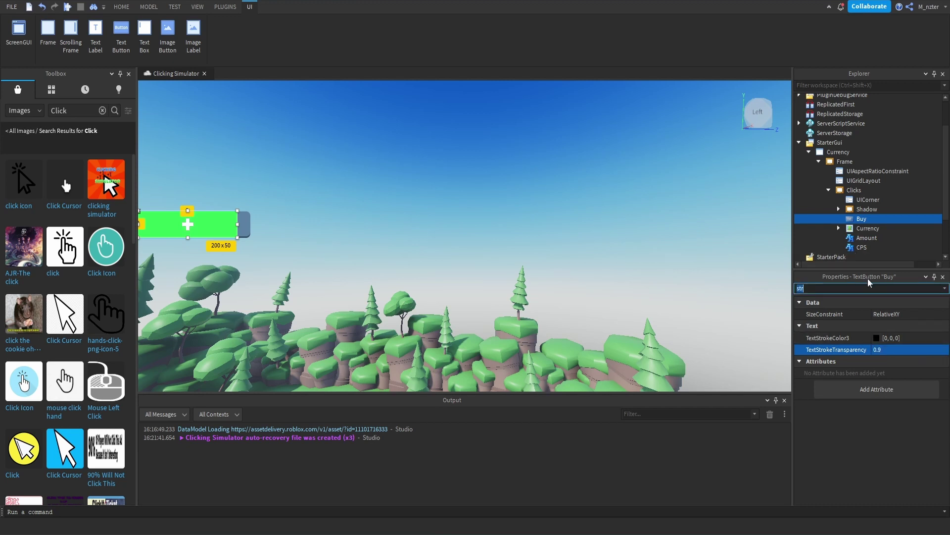
{"action": "type", "text": "size"}
{"action": "left_click", "coordinate": [910, 347]}
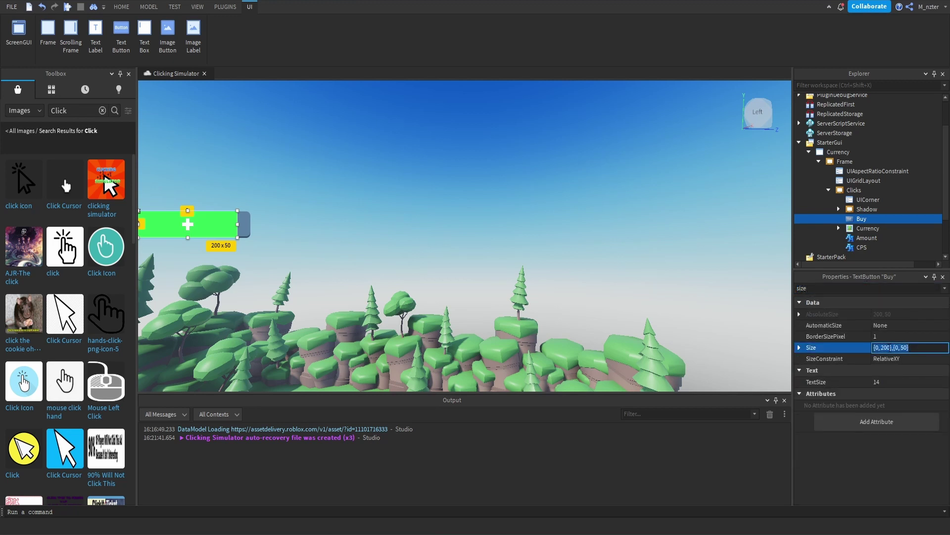
{"action": "type", "text": ".18,0,.75,0"}
{"action": "key", "text": "Return"}
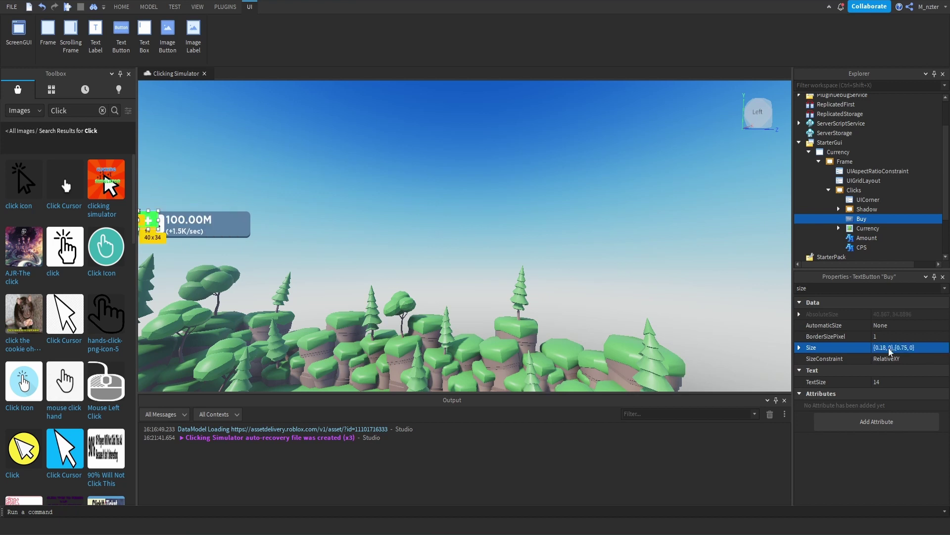
Set the Buy button's AnchorPoint to 0, 0.5 and its Position to {0.9, 0},{0.5, 0}
{"action": "double_click", "coordinate": [889, 288]}
{"action": "type", "text": "po"}
{"action": "left_click", "coordinate": [895, 325]}
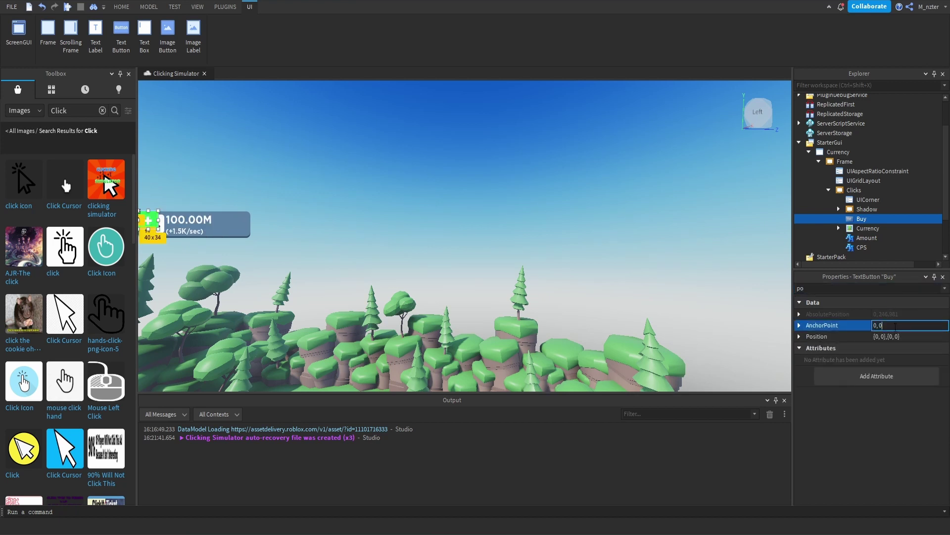
{"action": "type", "text": "0,.5"}
{"action": "left_click", "coordinate": [889, 336]}
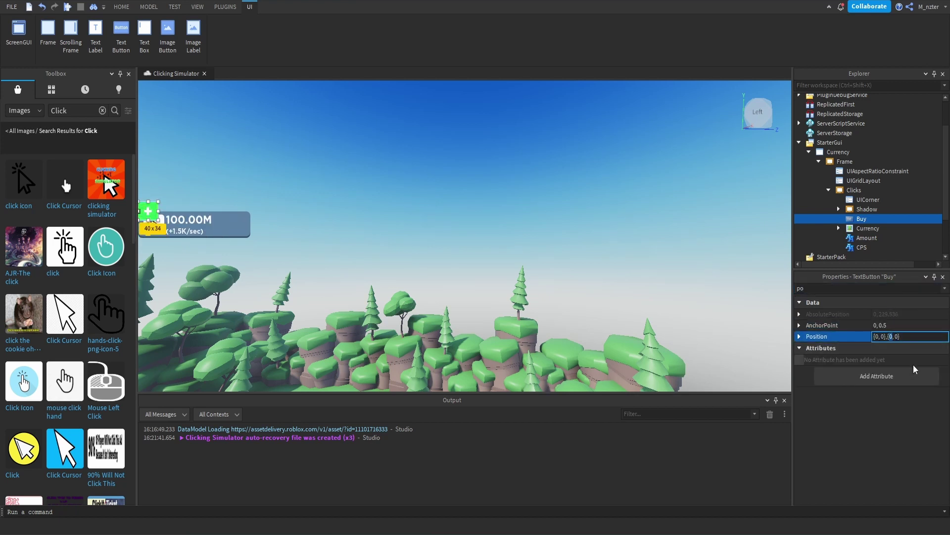
{"action": "type", "text": ".5"}
{"action": "key", "text": "Return"}
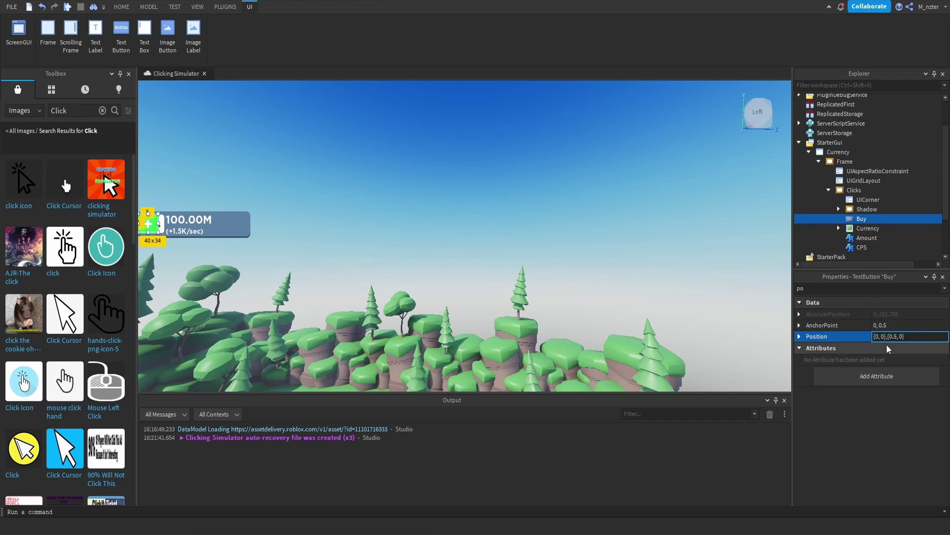
{"action": "type", "text": ".9"}
{"action": "key", "text": "Return"}
{"action": "left_click", "coordinate": [572, 230]}
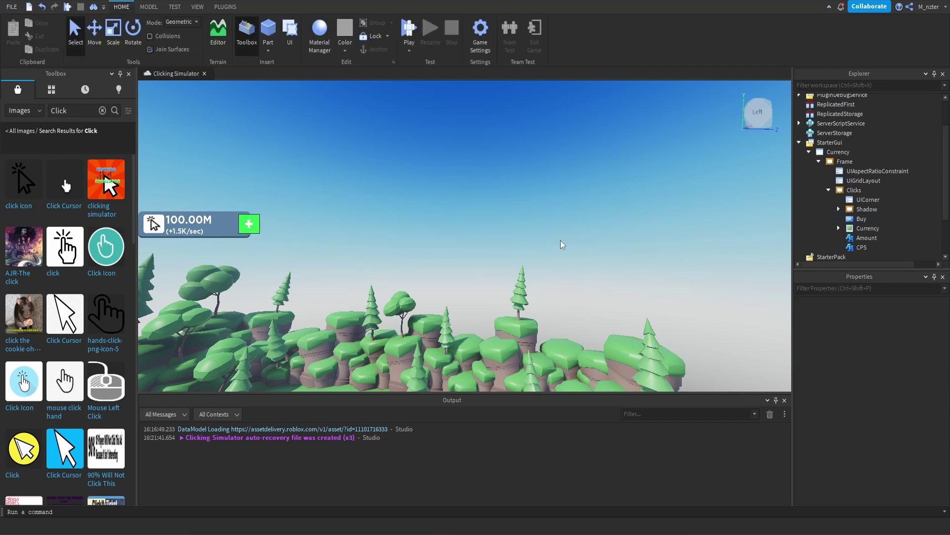
Duplicate the Clicks frame's UICorner and move the copy into the Buy button
{"action": "left_click", "coordinate": [868, 199]}
{"action": "key", "text": "ctrl+d"}
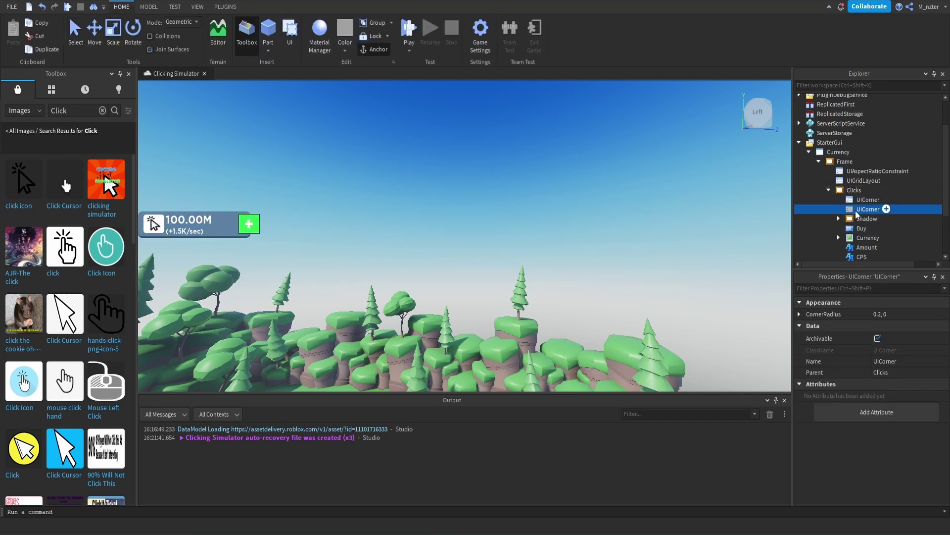
{"action": "left_click_drag", "start_coordinate": [869, 209], "coordinate": [877, 226]}
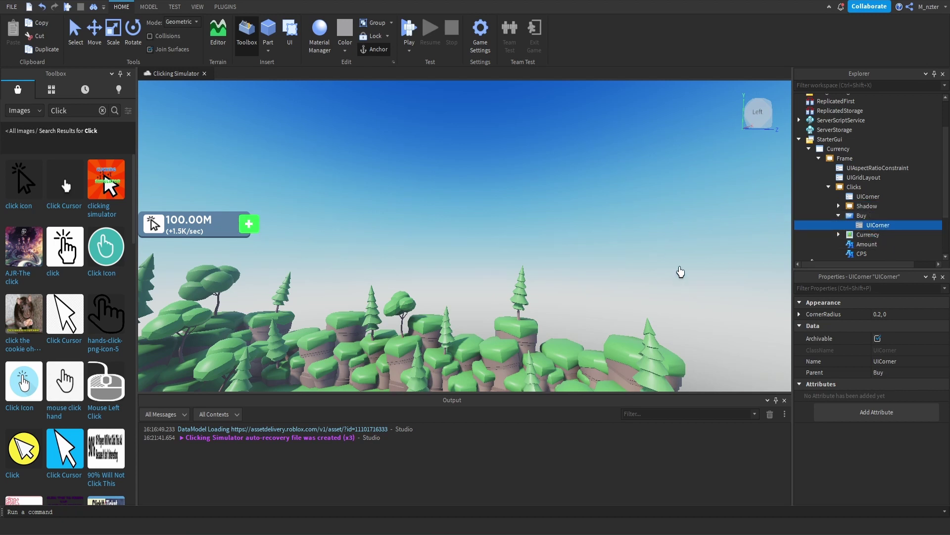
Duplicate the Clicks frame's Shadow and move the copy into the Buy button
{"action": "left_click", "coordinate": [249, 224]}
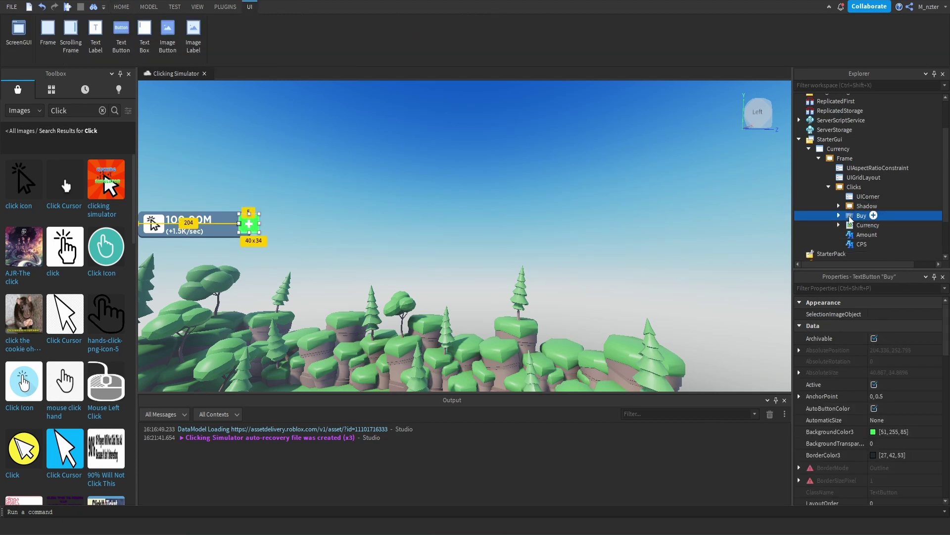
{"action": "left_click", "coordinate": [866, 206]}
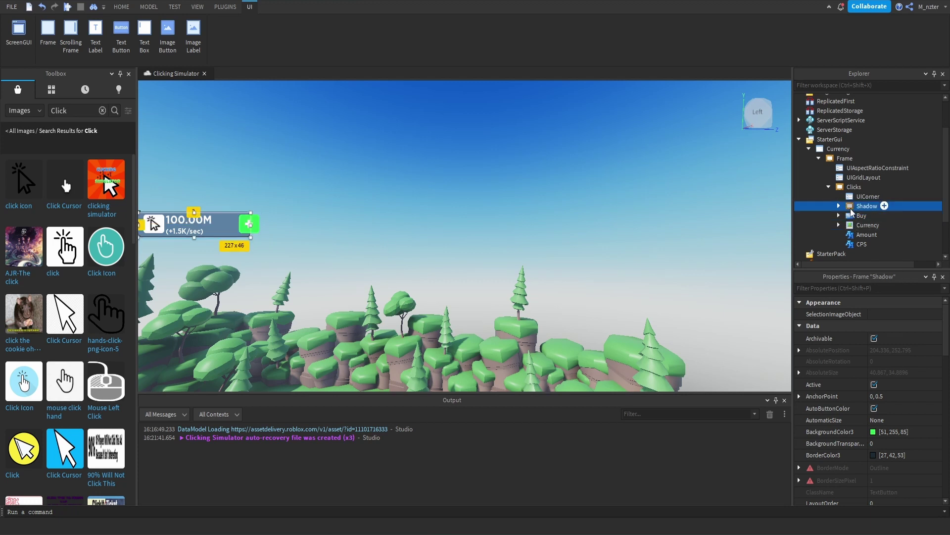
{"action": "key", "text": "ctrl+d"}
{"action": "left_click_drag", "start_coordinate": [866, 216], "coordinate": [866, 226]}
{"action": "left_click", "coordinate": [596, 222]}
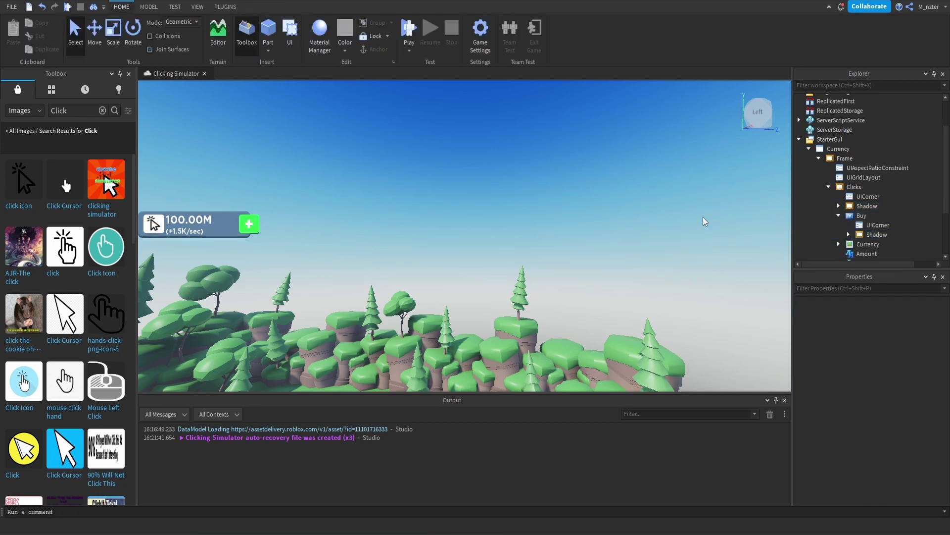
Set the Buy button Shadow's BackgroundColor3 to a darkened version of the button's green, [24, 124, 41]
{"action": "left_click", "coordinate": [877, 235]}
{"action": "left_click", "coordinate": [851, 288]}
{"action": "type", "text": "bac"}
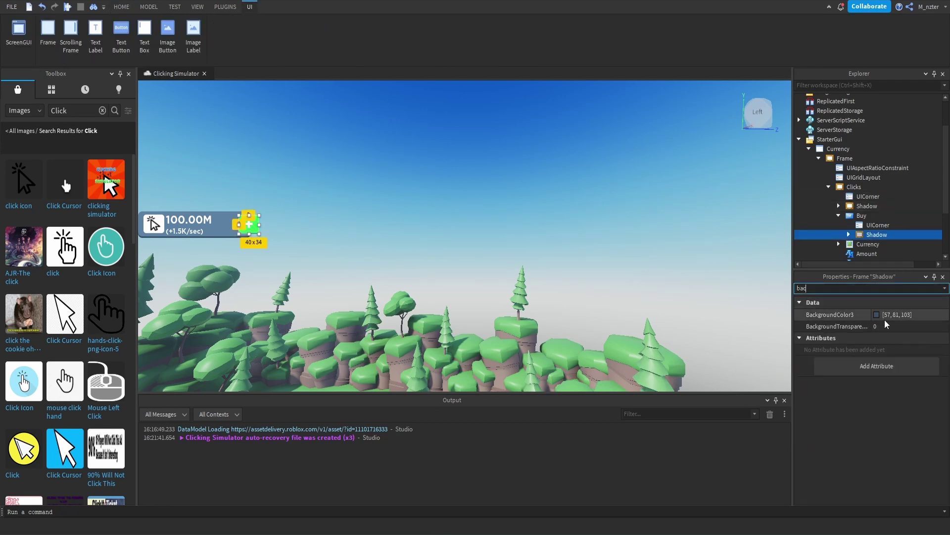
{"action": "left_click", "coordinate": [877, 314]}
{"action": "left_click", "coordinate": [452, 267]}
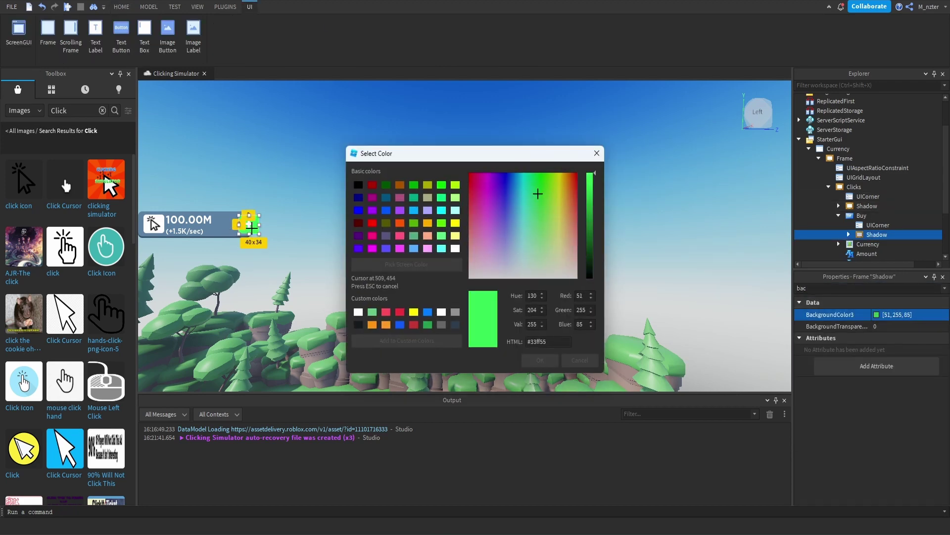
{"action": "left_click", "coordinate": [255, 230]}
{"action": "left_click_drag", "start_coordinate": [602, 193], "coordinate": [597, 232]}
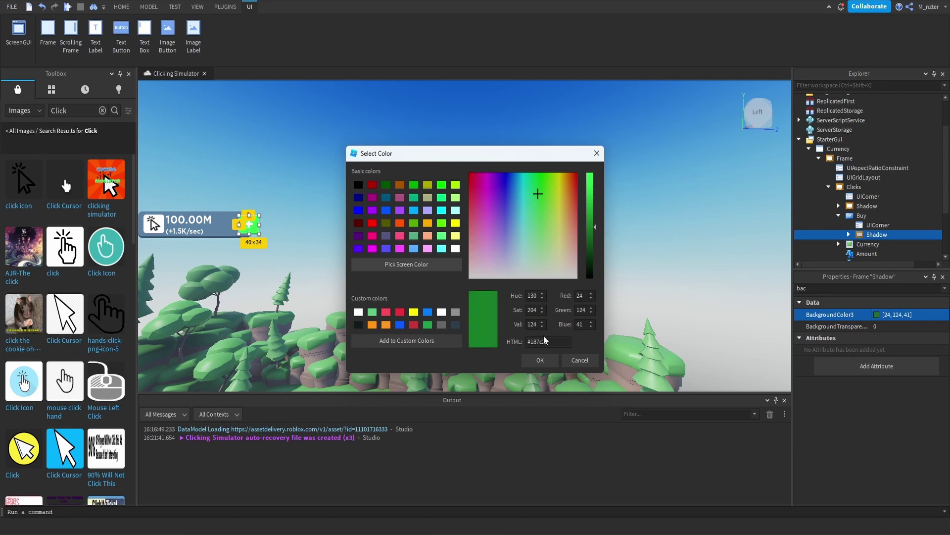
{"action": "left_click", "coordinate": [539, 365]}
{"action": "left_click", "coordinate": [515, 281]}
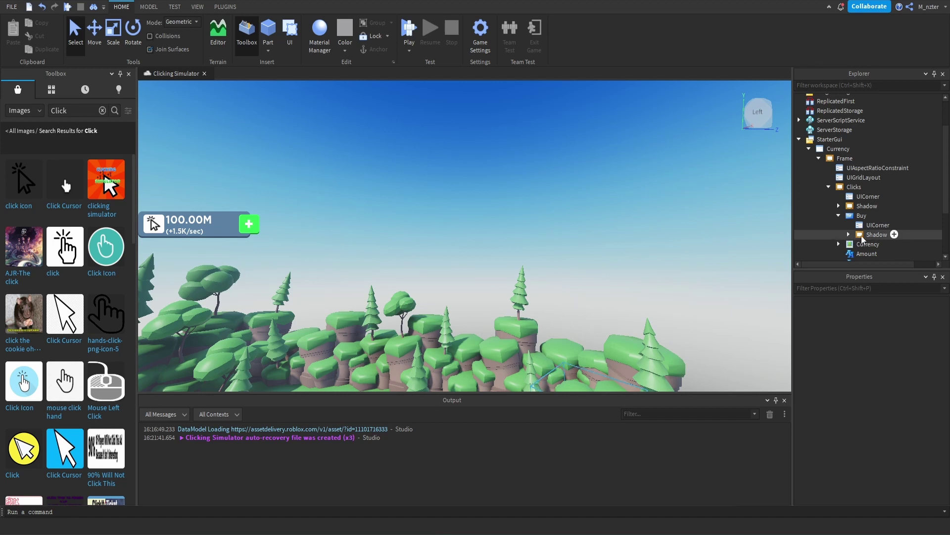
Set the ZIndex of the Buy button's Shadow to 1
{"action": "left_click", "coordinate": [891, 234]}
{"action": "left_click", "coordinate": [861, 288]}
{"action": "type", "text": "zi"}
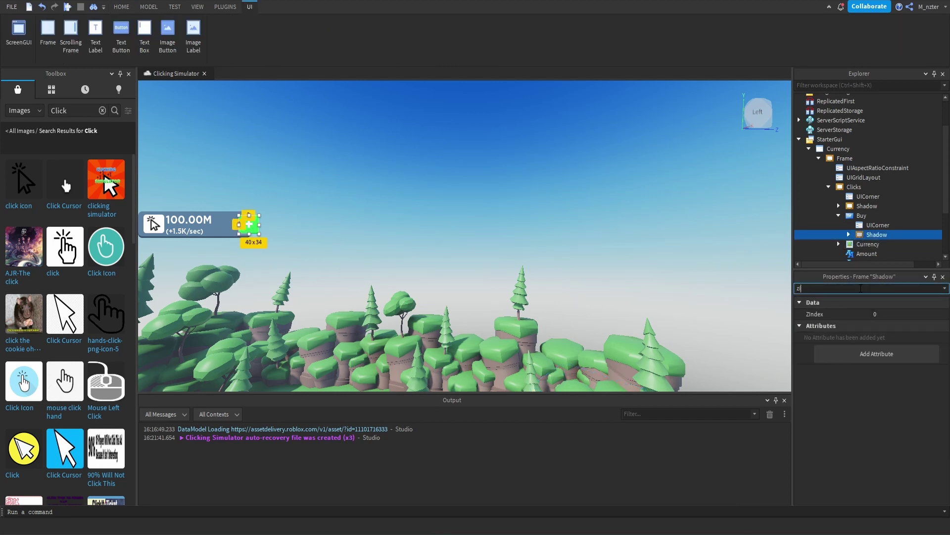
{"action": "left_click", "coordinate": [890, 314]}
{"action": "type", "text": "1"}
{"action": "key", "text": "Return"}
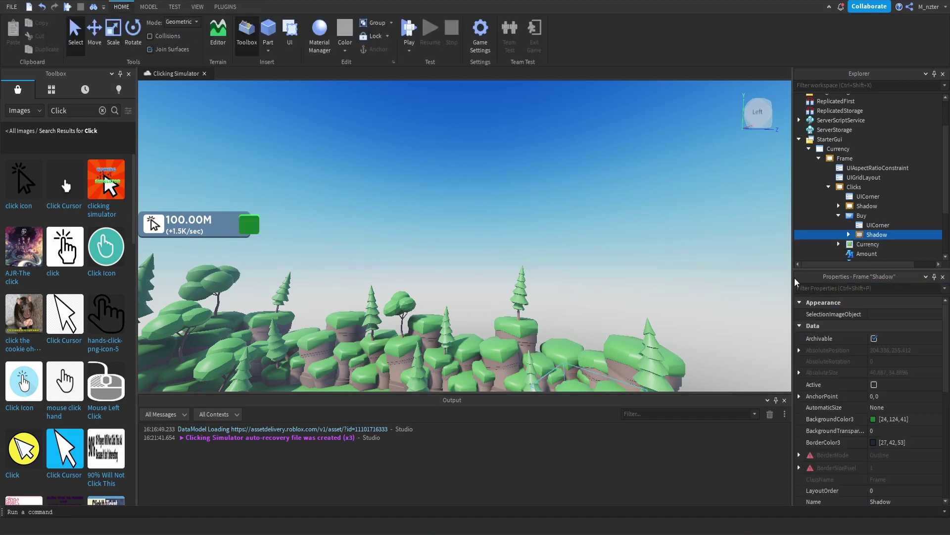
Set the Buy button's own ZIndex to 2
{"action": "left_click", "coordinate": [862, 216]}
{"action": "left_click", "coordinate": [853, 288]}
{"action": "type", "text": "zi"}
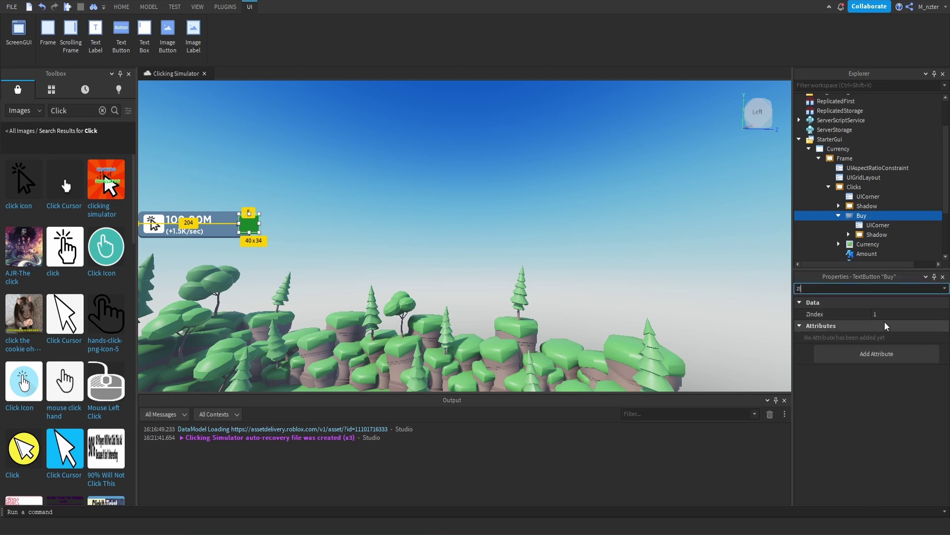
{"action": "double_click", "coordinate": [894, 314]}
{"action": "type", "text": "2"}
{"action": "key", "text": "Return"}
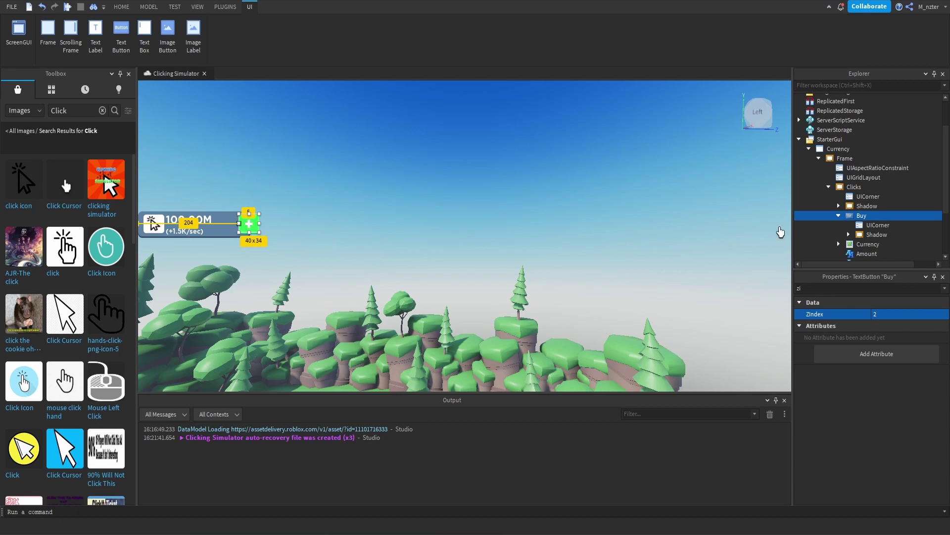
{"action": "left_click", "coordinate": [852, 187]}
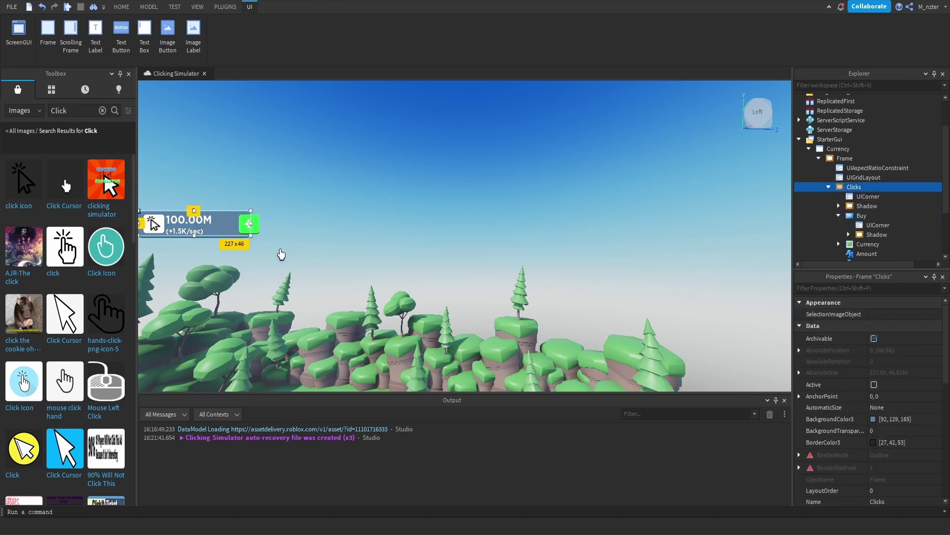
{"action": "left_click", "coordinate": [273, 243]}
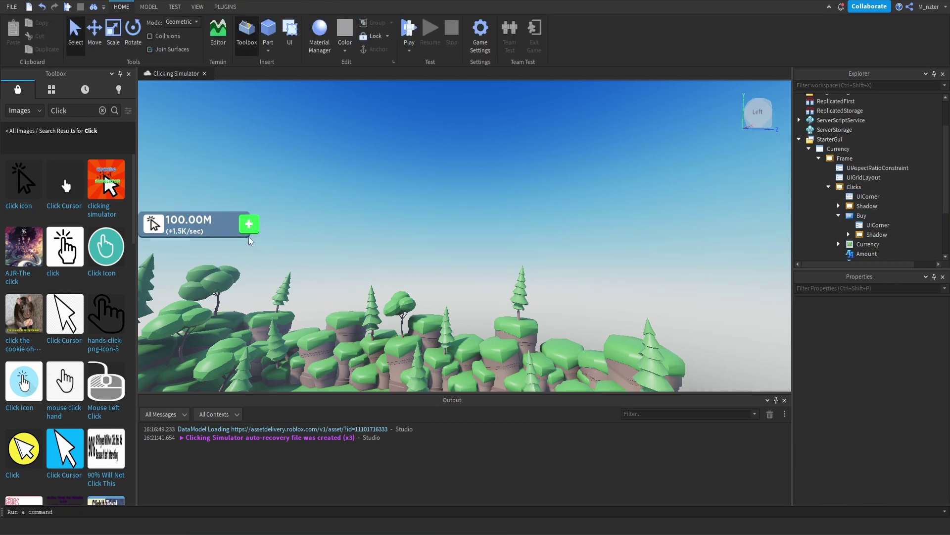
{"action": "left_click", "coordinate": [876, 234]}
{"action": "left_click", "coordinate": [900, 314]}
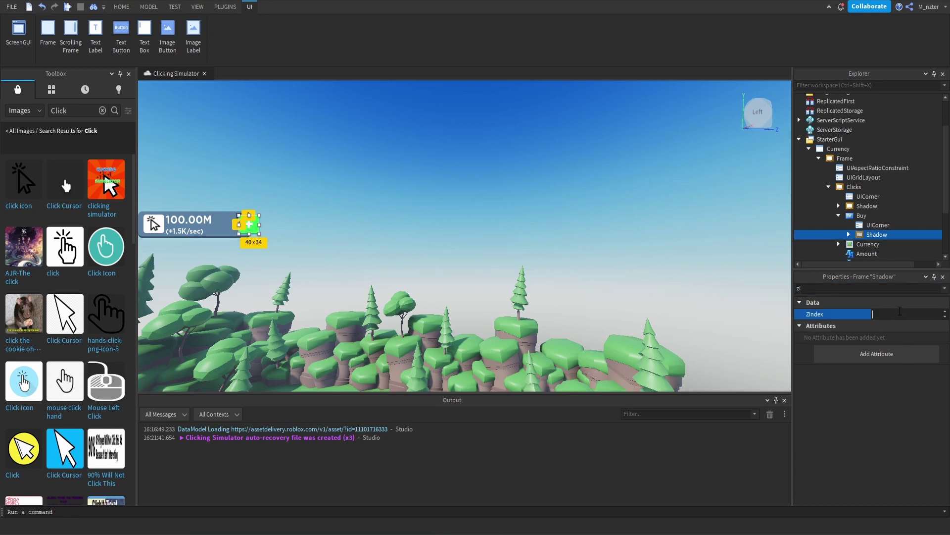
{"action": "left_click", "coordinate": [261, 243]}
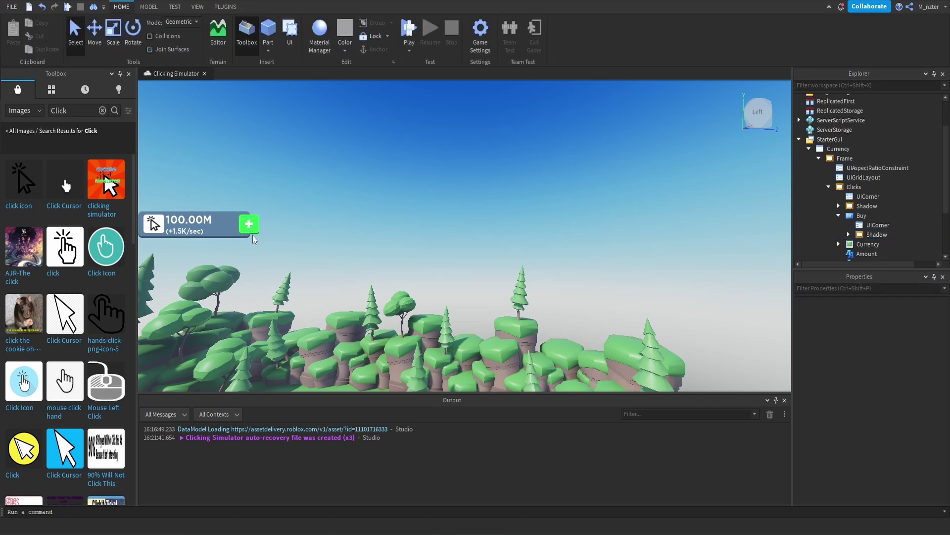
{"action": "left_click", "coordinate": [250, 230]}
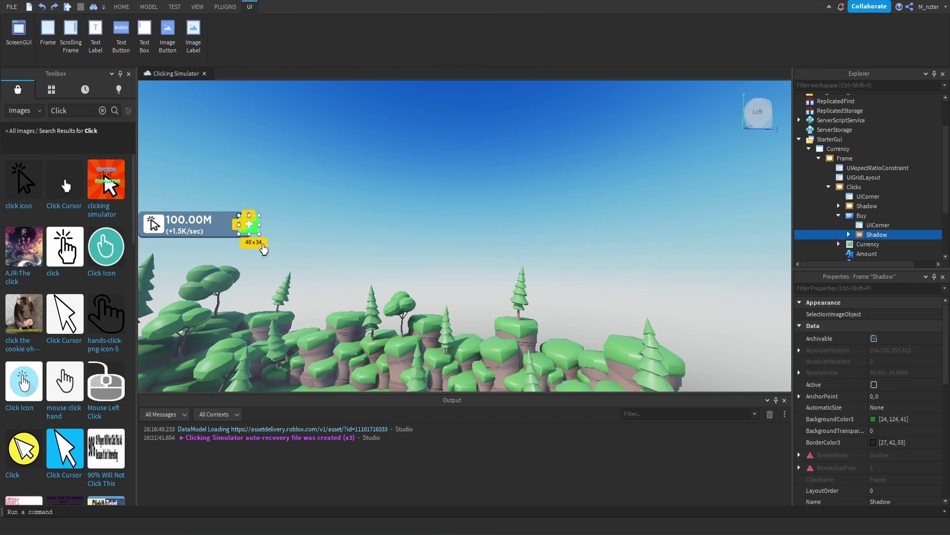
{"action": "left_click", "coordinate": [246, 241]}
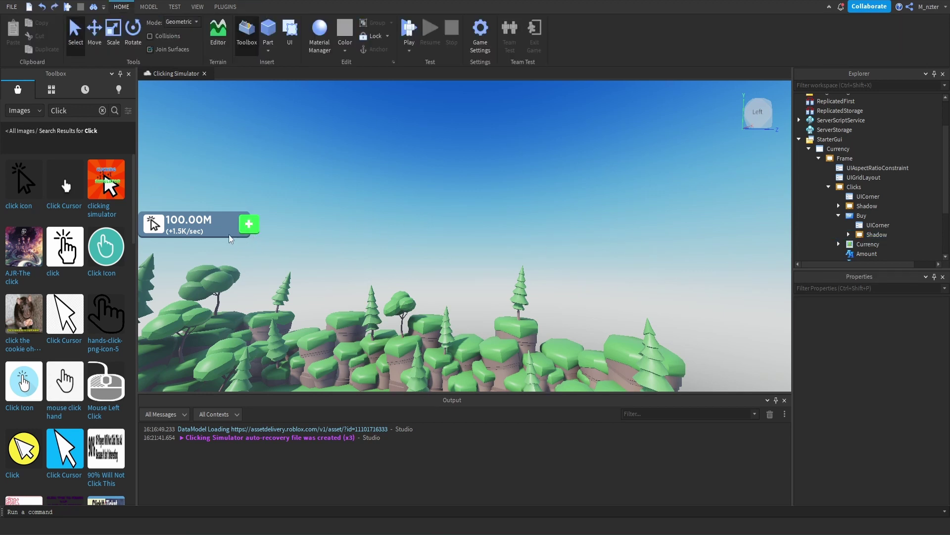
Duplicate the whole Clicks frame and rename the copy Gems
{"action": "left_click", "coordinate": [838, 215]}
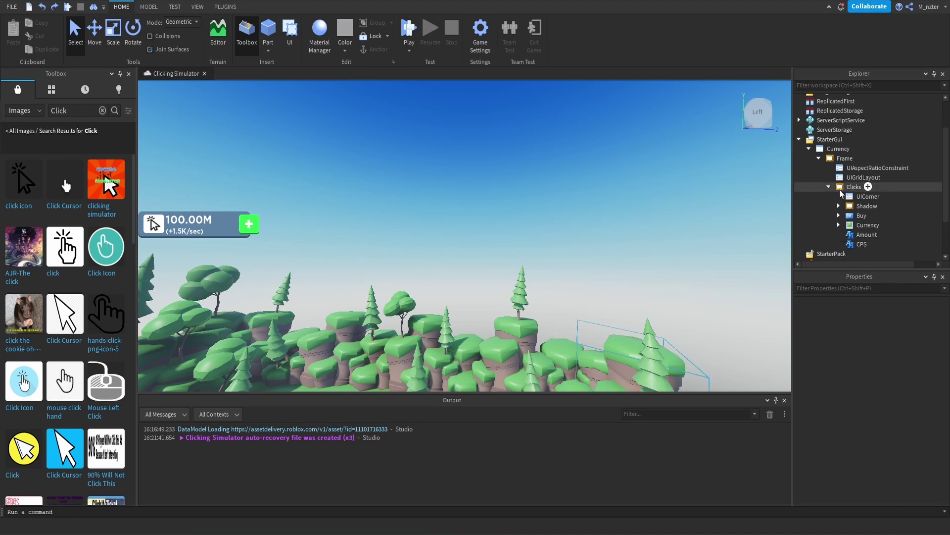
{"action": "left_click", "coordinate": [829, 186]}
{"action": "left_click", "coordinate": [849, 191]}
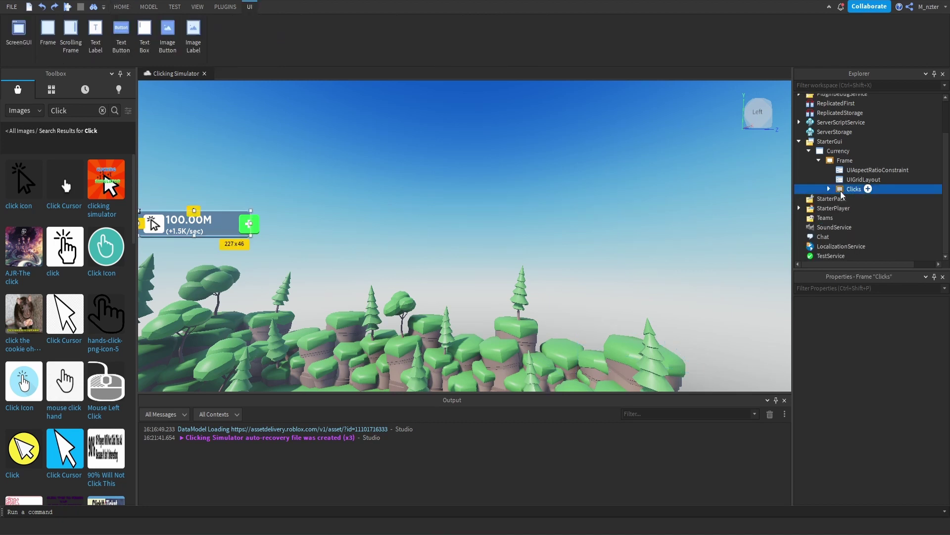
{"action": "key", "text": "ctrl+d"}
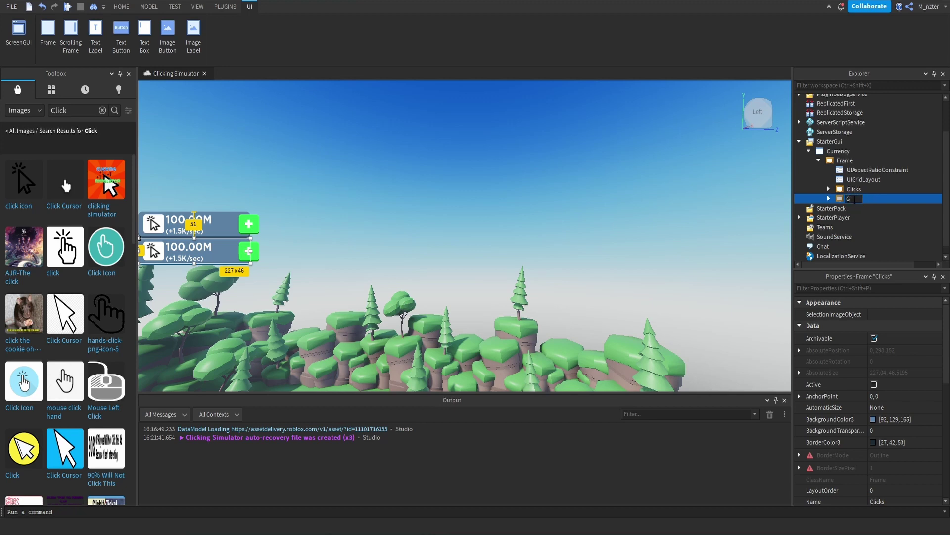
Delete the Buy button and the CPS label from the Gems frame
{"action": "left_click", "coordinate": [829, 198]}
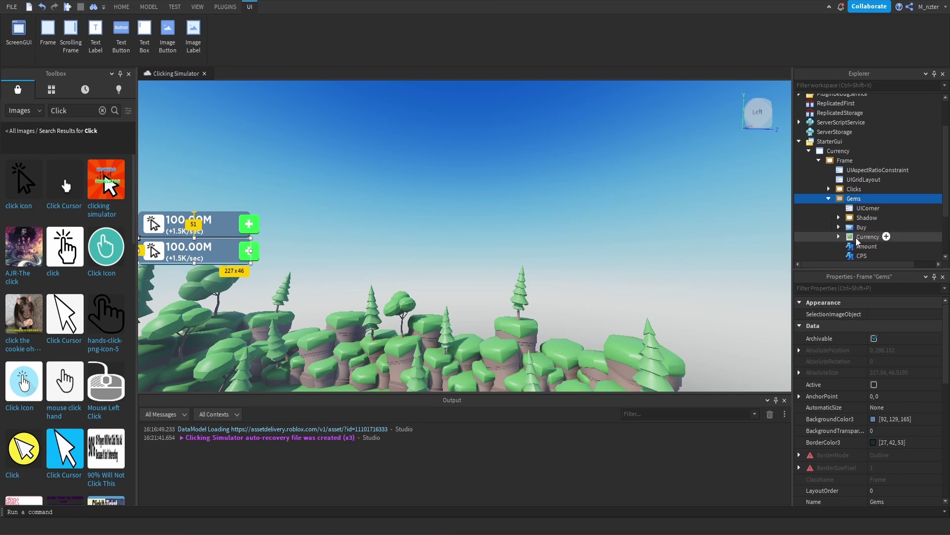
{"action": "left_click", "coordinate": [861, 227]}
{"action": "key", "text": "Delete"}
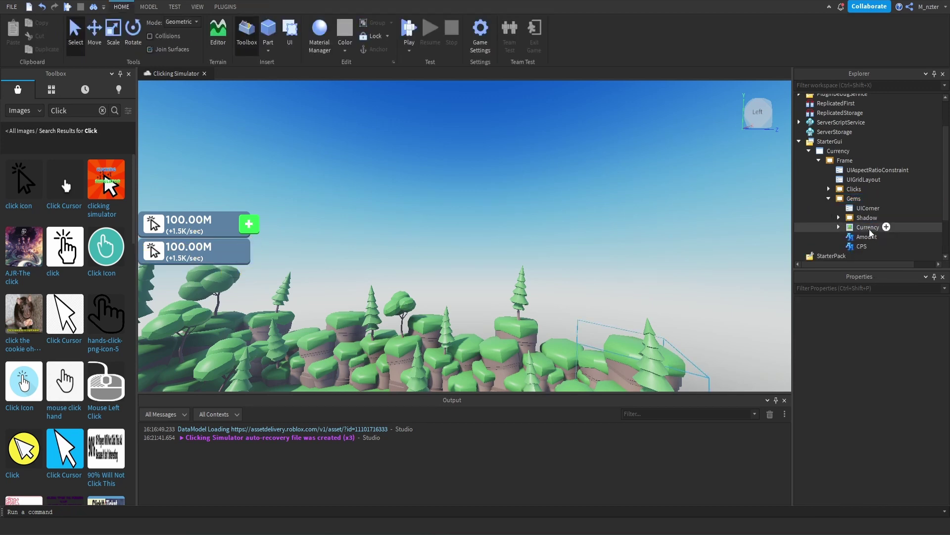
{"action": "left_click", "coordinate": [861, 219]}
{"action": "key", "text": "Delete"}
Search the Toolbox images for Gem and copy the asset ID of the turquoise Gems image
{"action": "left_click", "coordinate": [867, 200]}
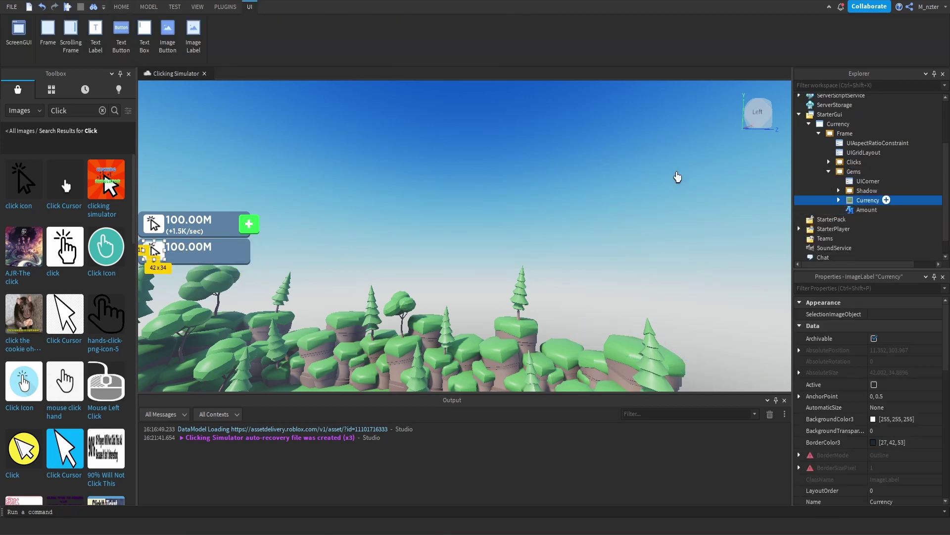
{"action": "double_click", "coordinate": [57, 111]}
{"action": "type", "text": "Gem"}
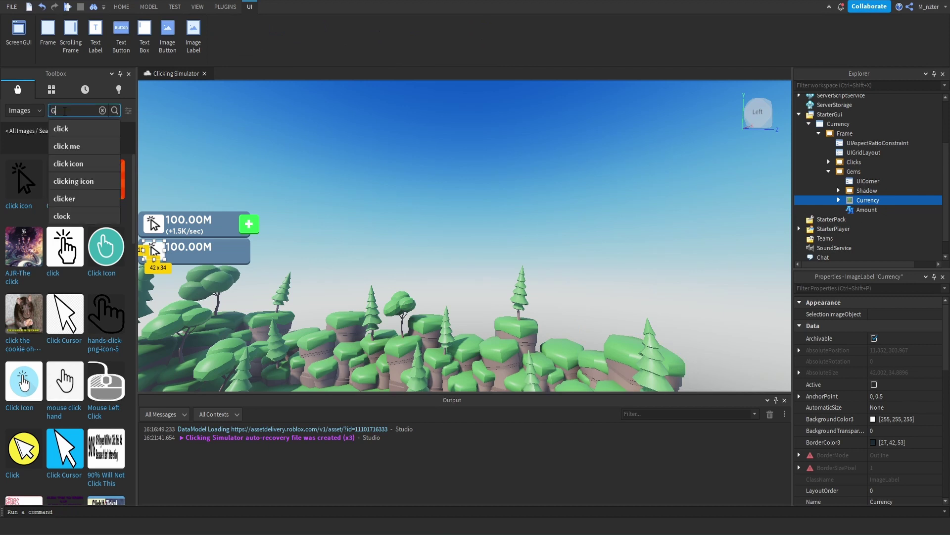
{"action": "key", "text": "Return"}
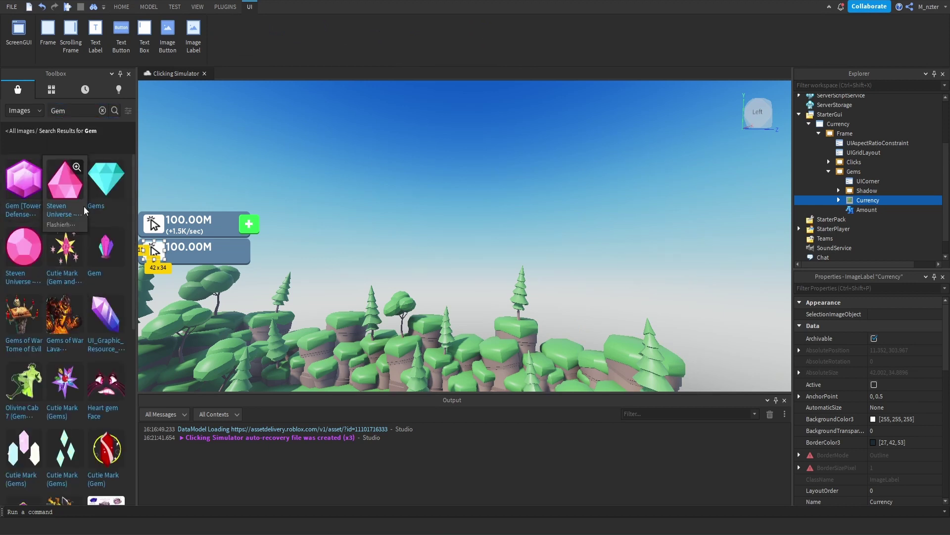
{"action": "right_click", "coordinate": [106, 205]}
{"action": "left_click", "coordinate": [136, 238]}
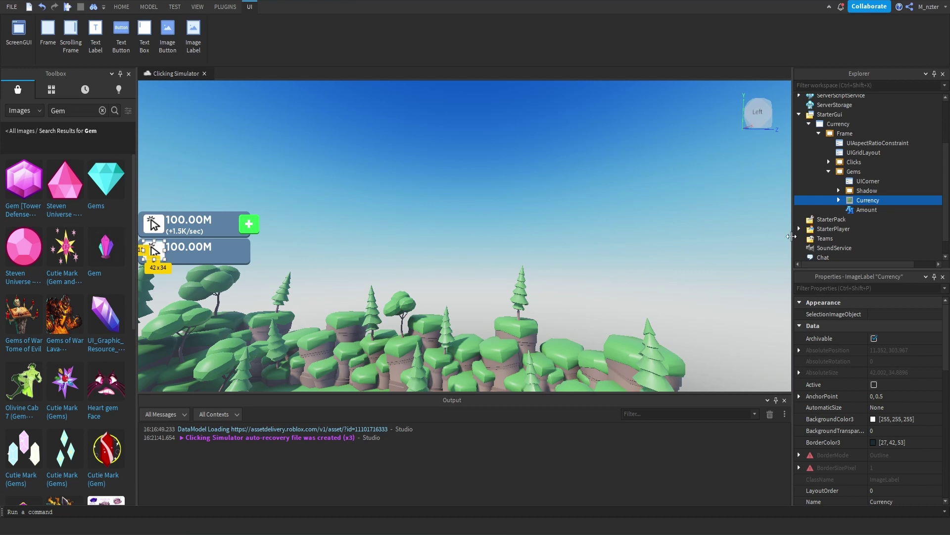
{"action": "left_click", "coordinate": [875, 287]}
{"action": "type", "text": "im"}
{"action": "left_click", "coordinate": [897, 338]}
{"action": "key", "text": "ctrl+v"}
{"action": "key", "text": "Return"}
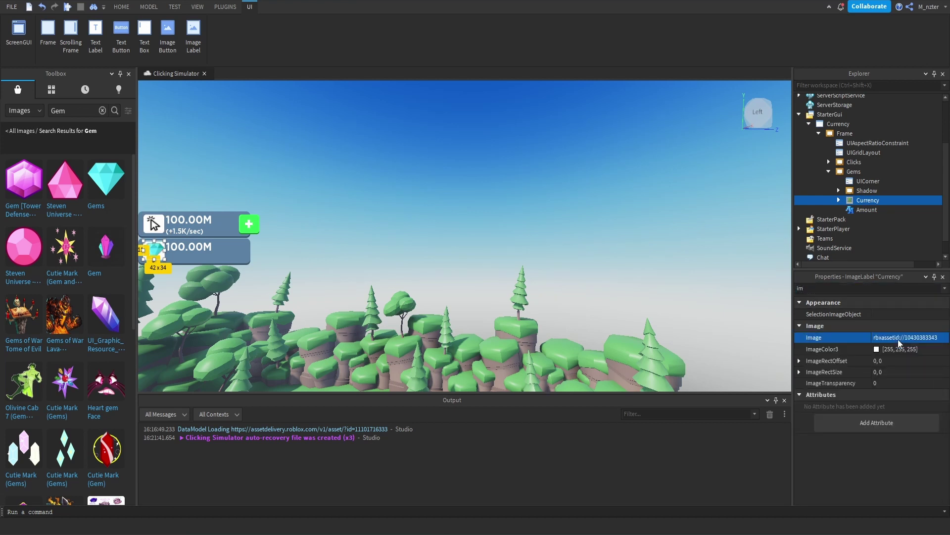
{"action": "left_click", "coordinate": [548, 290]}
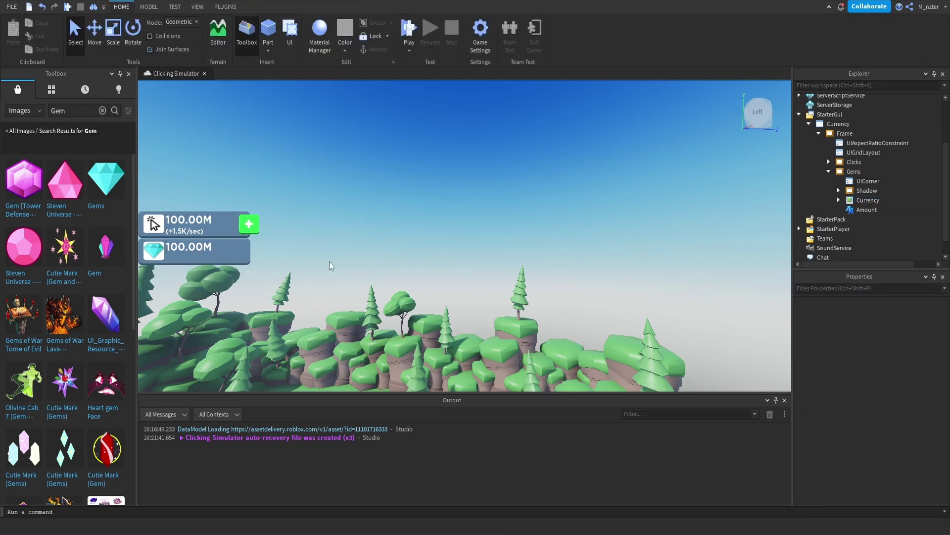
Set the Size of the Gems frame's Amount label to {0.472, 0},{0.6, 0}
{"action": "left_click", "coordinate": [866, 209]}
{"action": "left_click", "coordinate": [878, 288]}
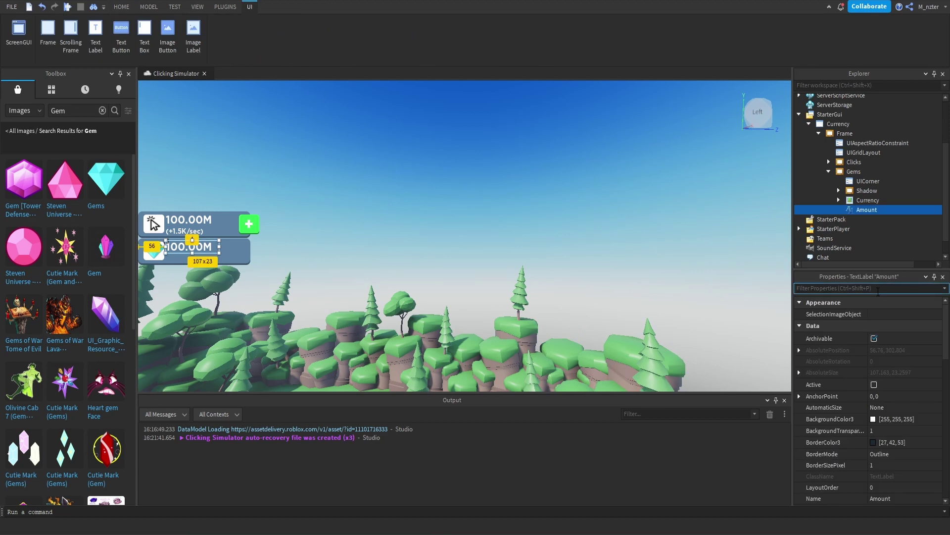
{"action": "type", "text": "size"}
{"action": "left_click", "coordinate": [893, 347]}
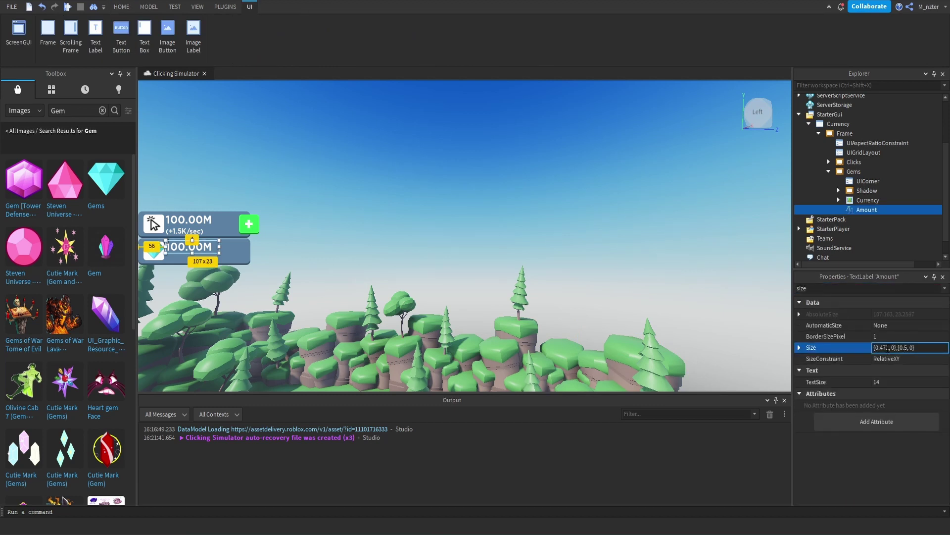
{"action": "type", "text": "6"}
{"action": "key", "text": "Return"}
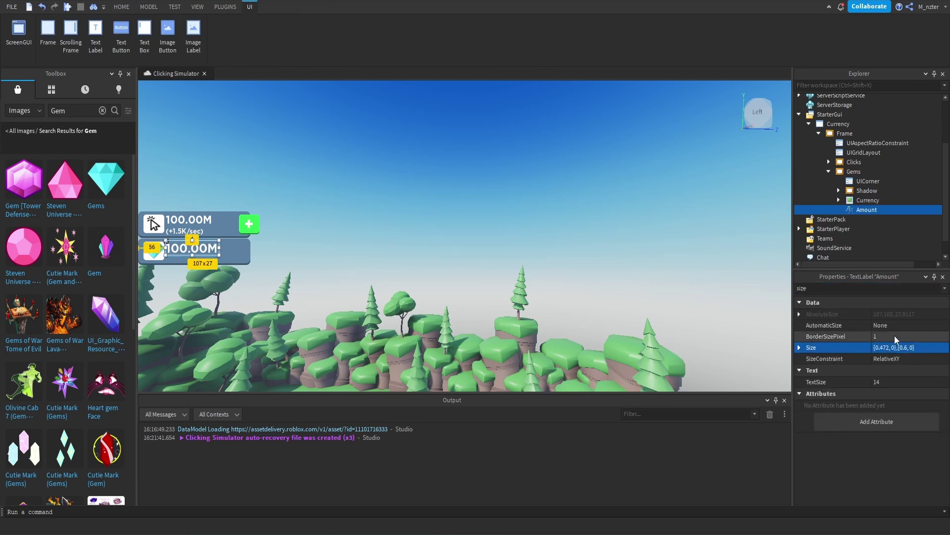
Set the Gems Amount label's Position to {0.25, 0},{0.5, 0} and change its AnchorPoint's Y value to centre it vertically in the frame
{"action": "key", "text": "ctrl+shift+p"}
{"action": "type", "text": "po"}
{"action": "left_click", "coordinate": [902, 336]}
{"action": "double_click", "coordinate": [903, 336]}
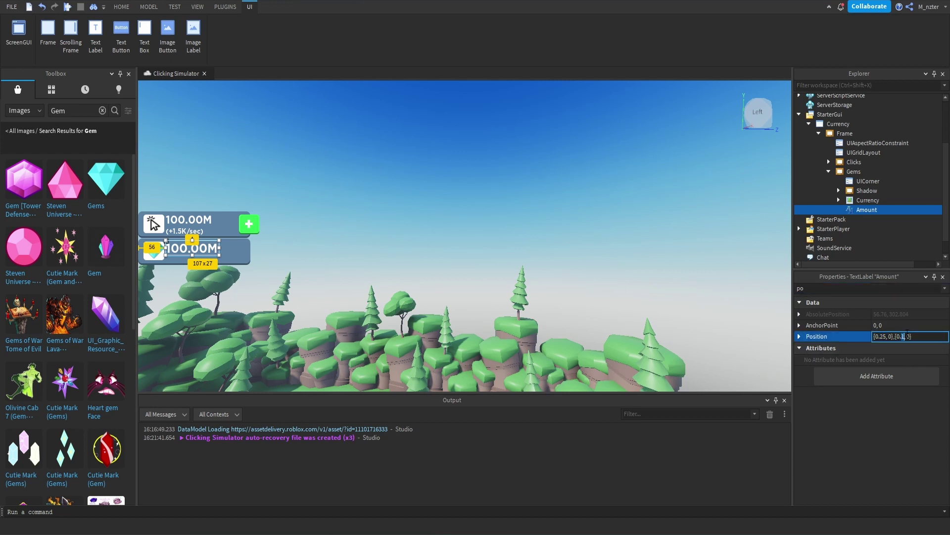
{"action": "type", "text": "5"}
{"action": "double_click", "coordinate": [907, 326]}
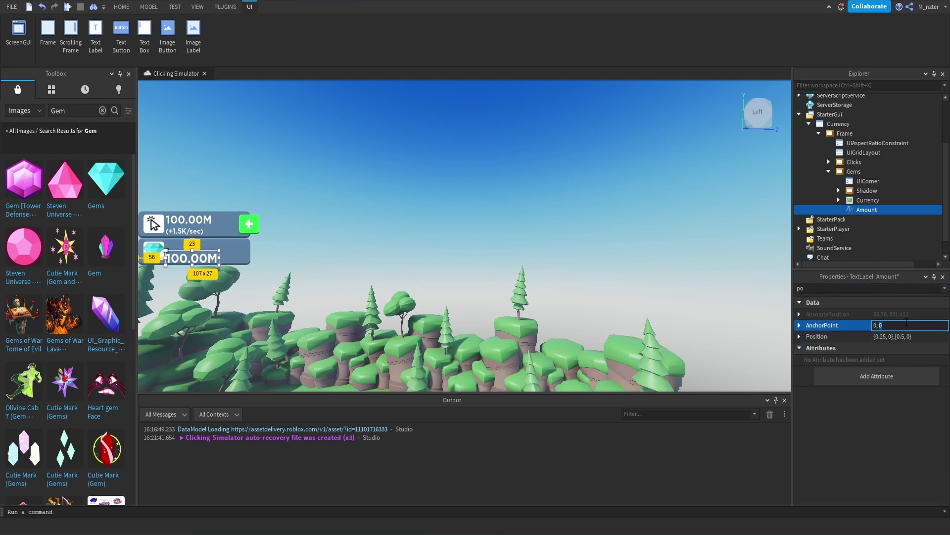
{"action": "key", "text": "Return"}
{"action": "left_click", "coordinate": [397, 263]}
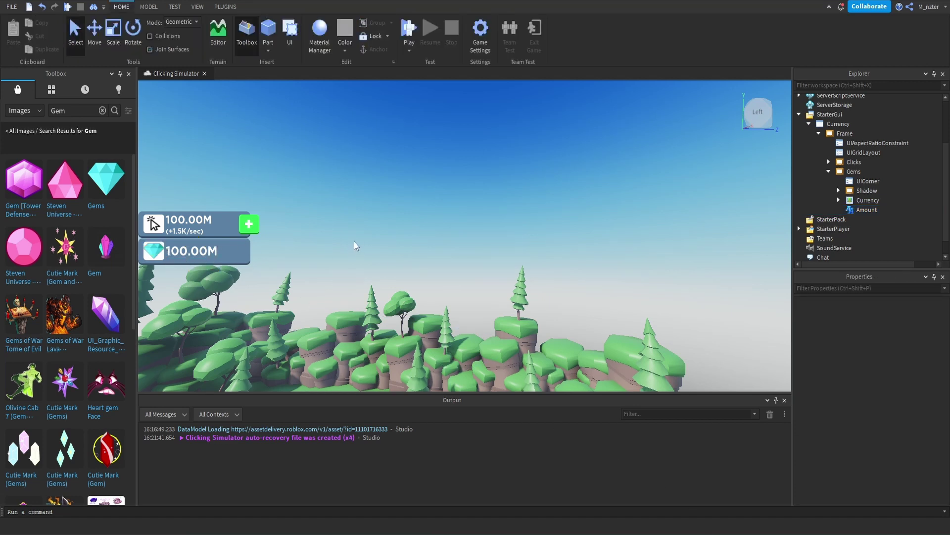
Preview the currency GUI in the device emulator as an iPhone 5, and return to the normal viewport
{"action": "left_click", "coordinate": [174, 9]}
{"action": "left_click", "coordinate": [197, 29]}
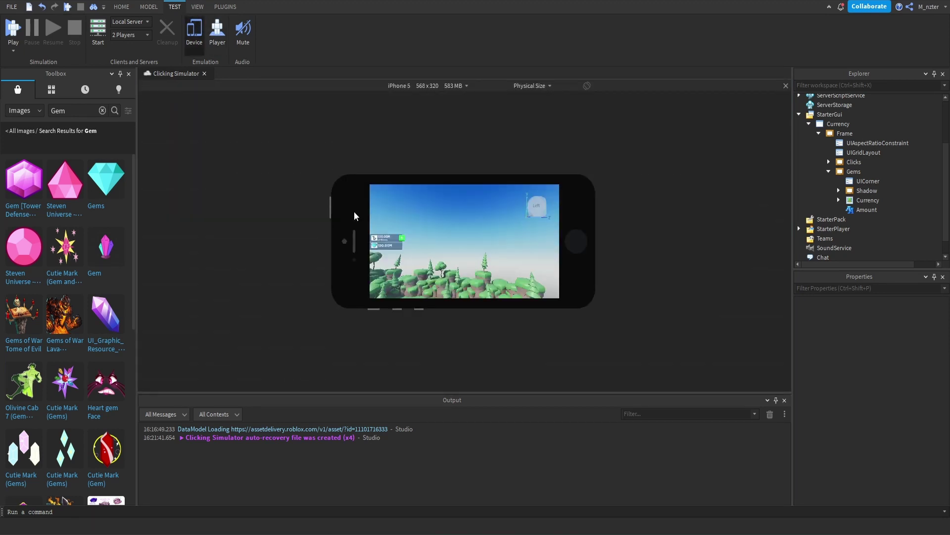
{"action": "left_click", "coordinate": [194, 40]}
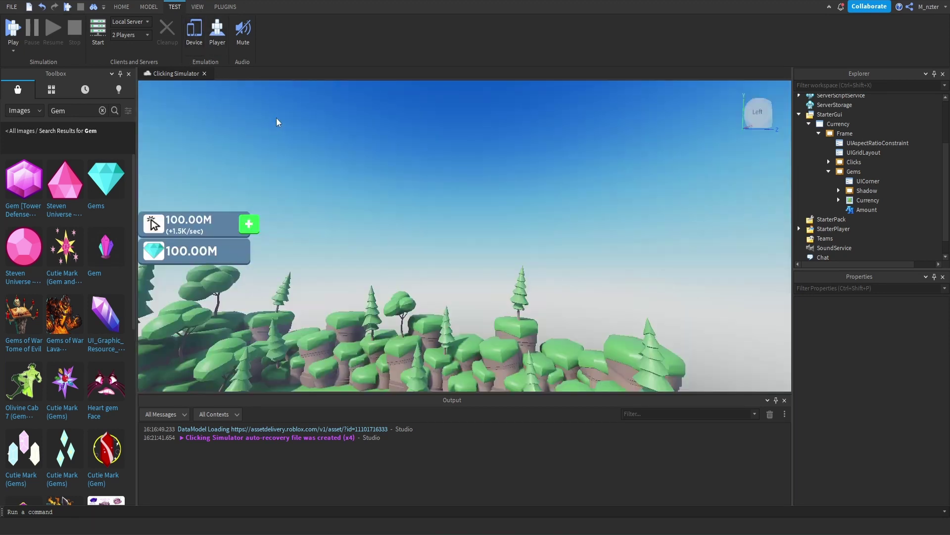